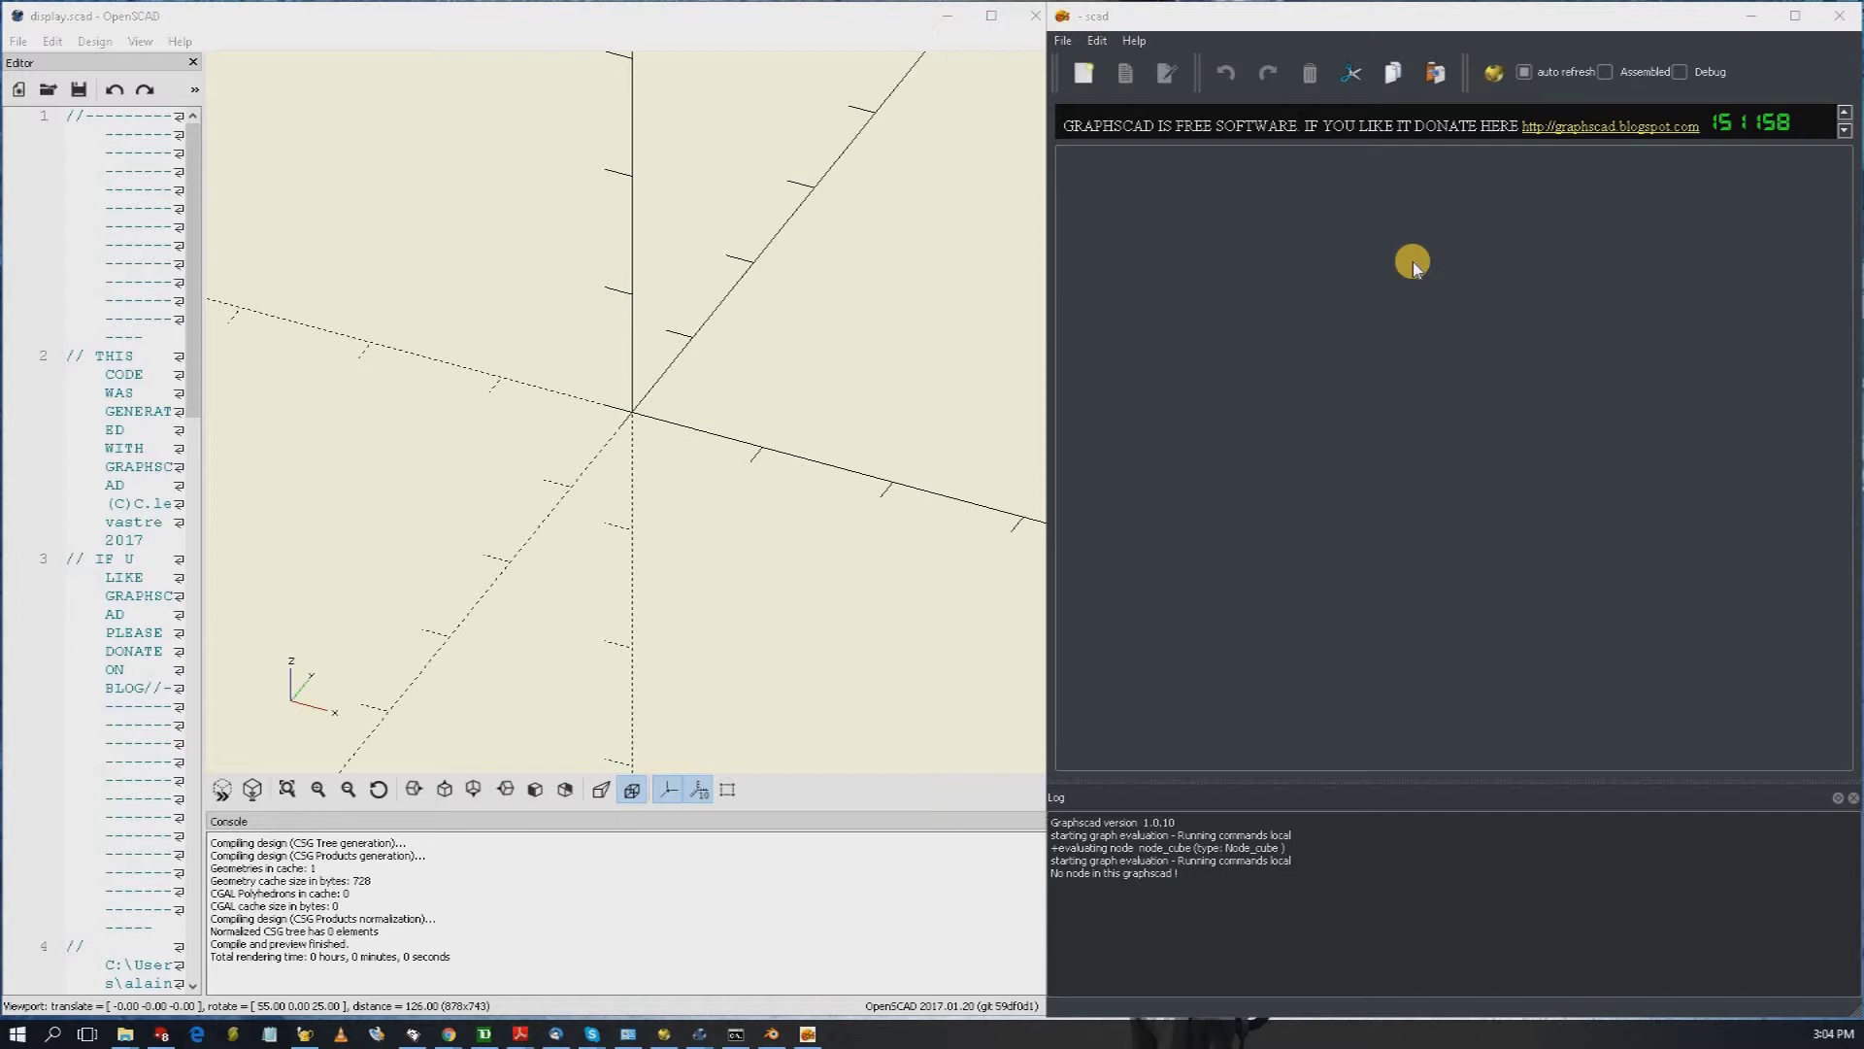
Step: Add a sphere object node to the empty graph
{"action": "right_click", "coordinate": [1413, 260]}
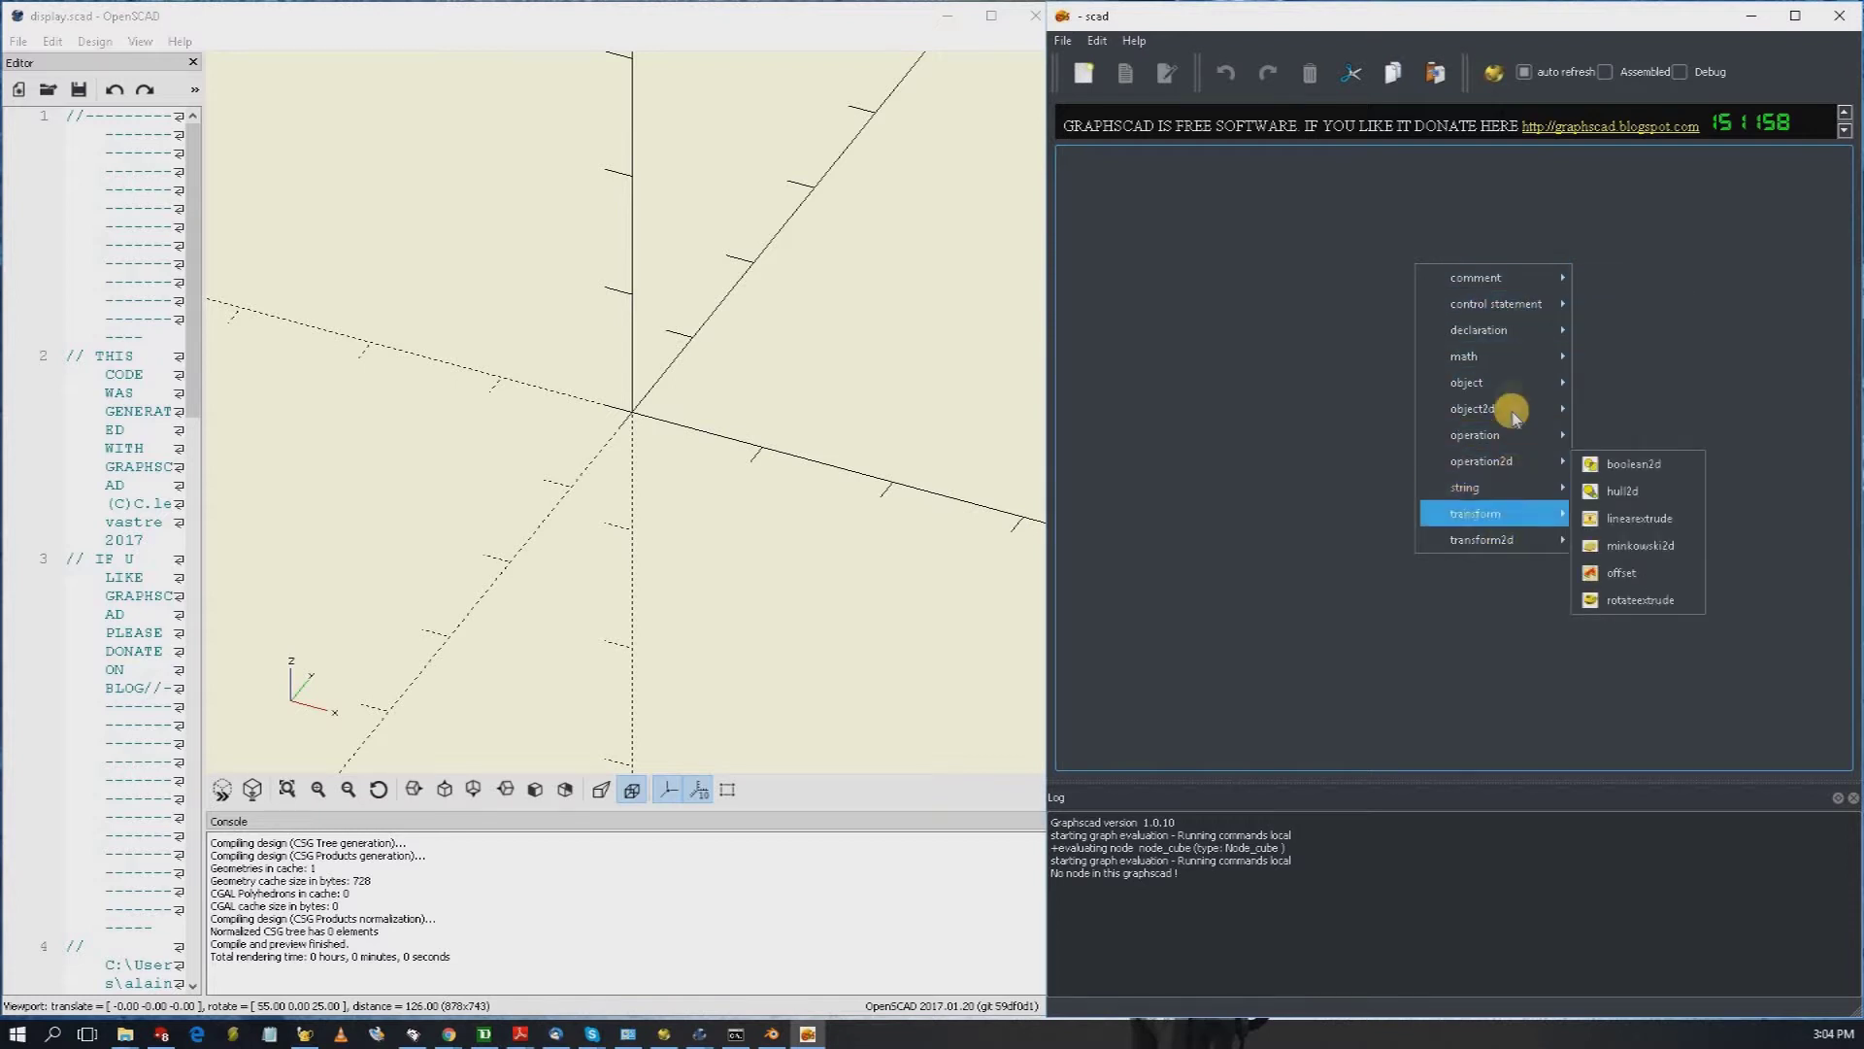
{"action": "mouse_move", "coordinate": [1515, 383]}
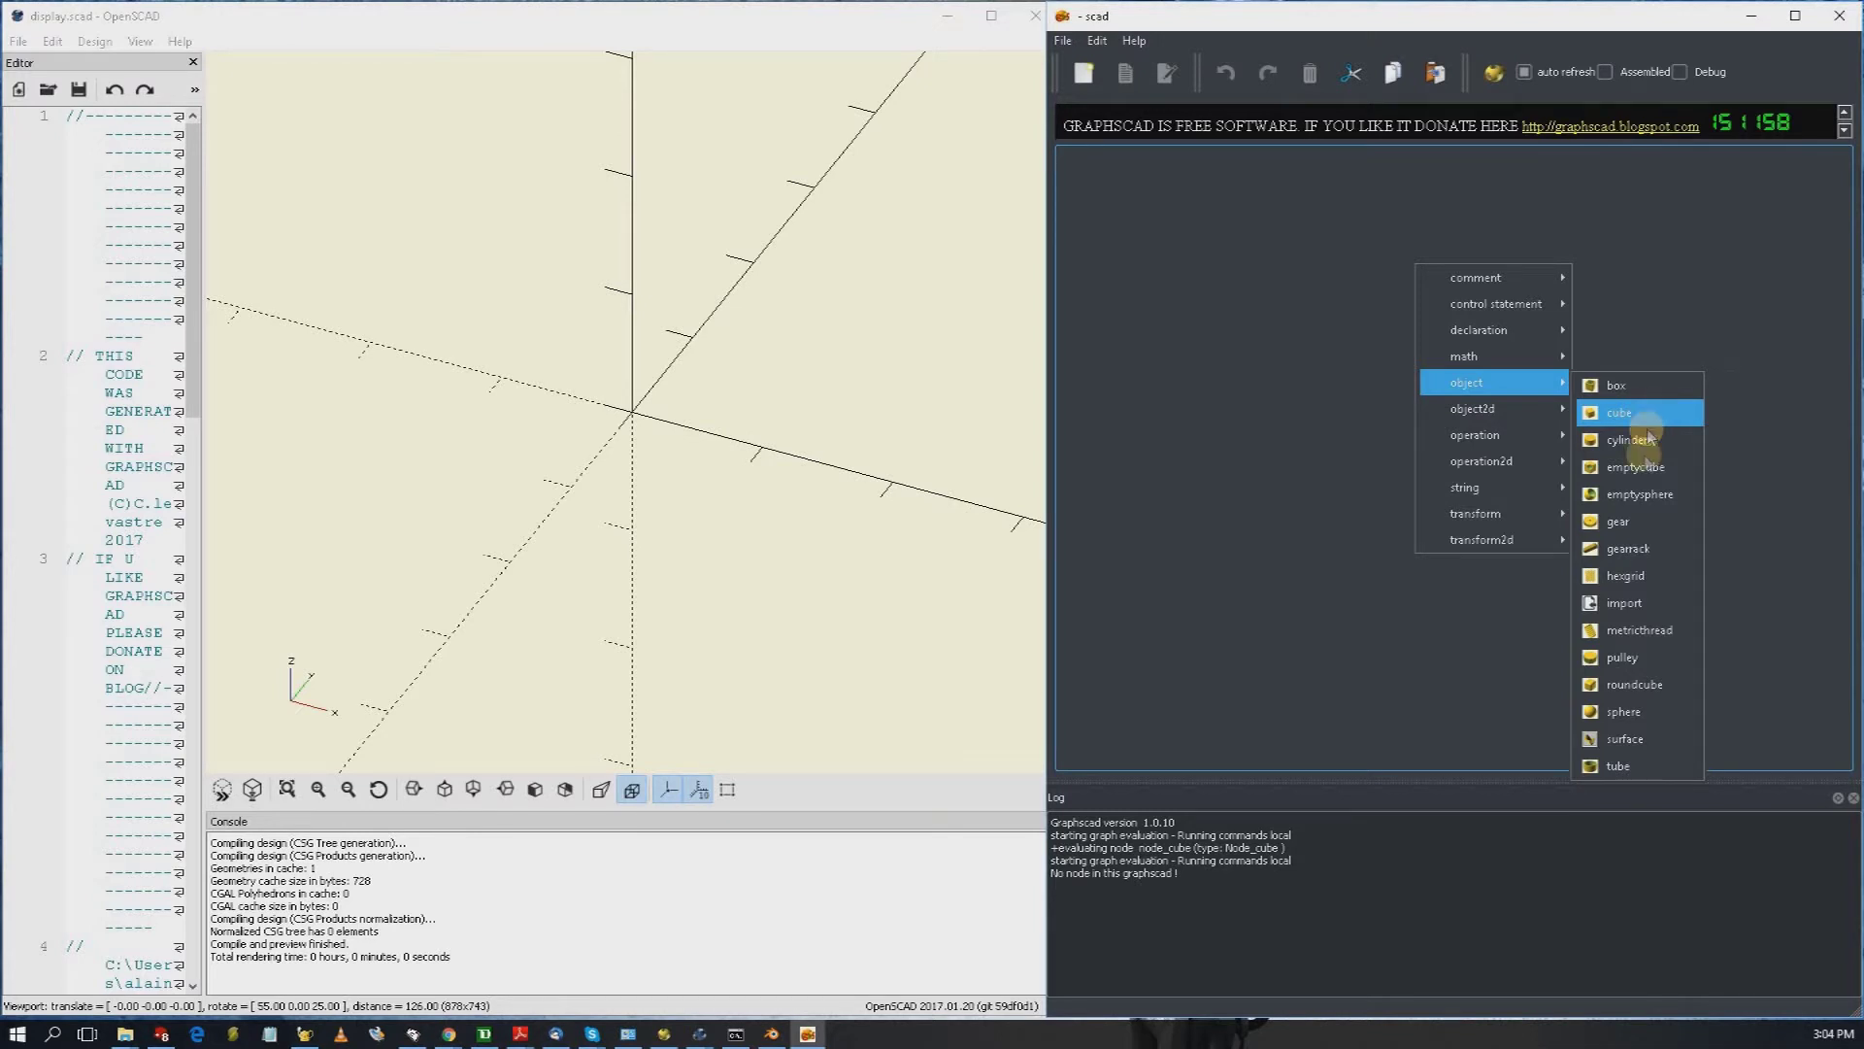
{"action": "left_click", "coordinate": [1631, 713]}
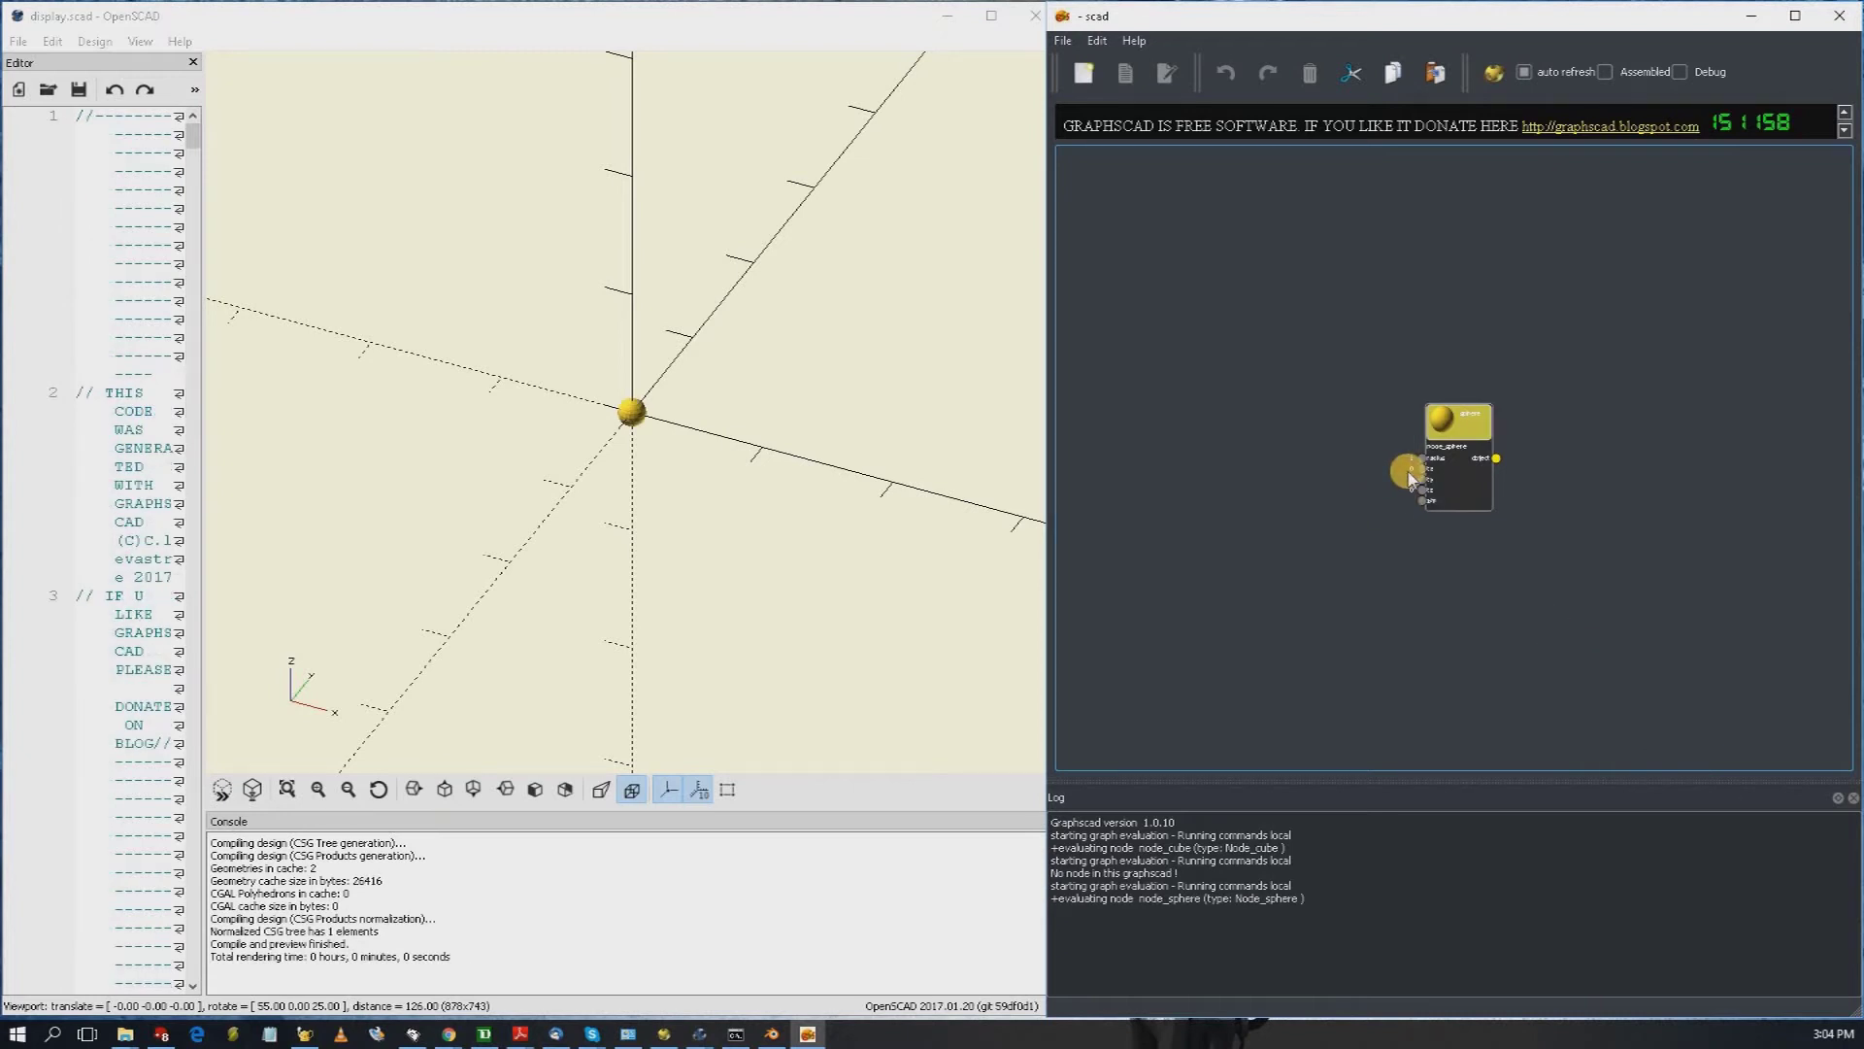
Step: Examine the sphere node's parameters in the graph and its rendered sphere in the OpenSCAD preview up close
{"action": "scroll", "coordinate": [1412, 480], "scroll_direction": "up", "scroll_amount": 5}
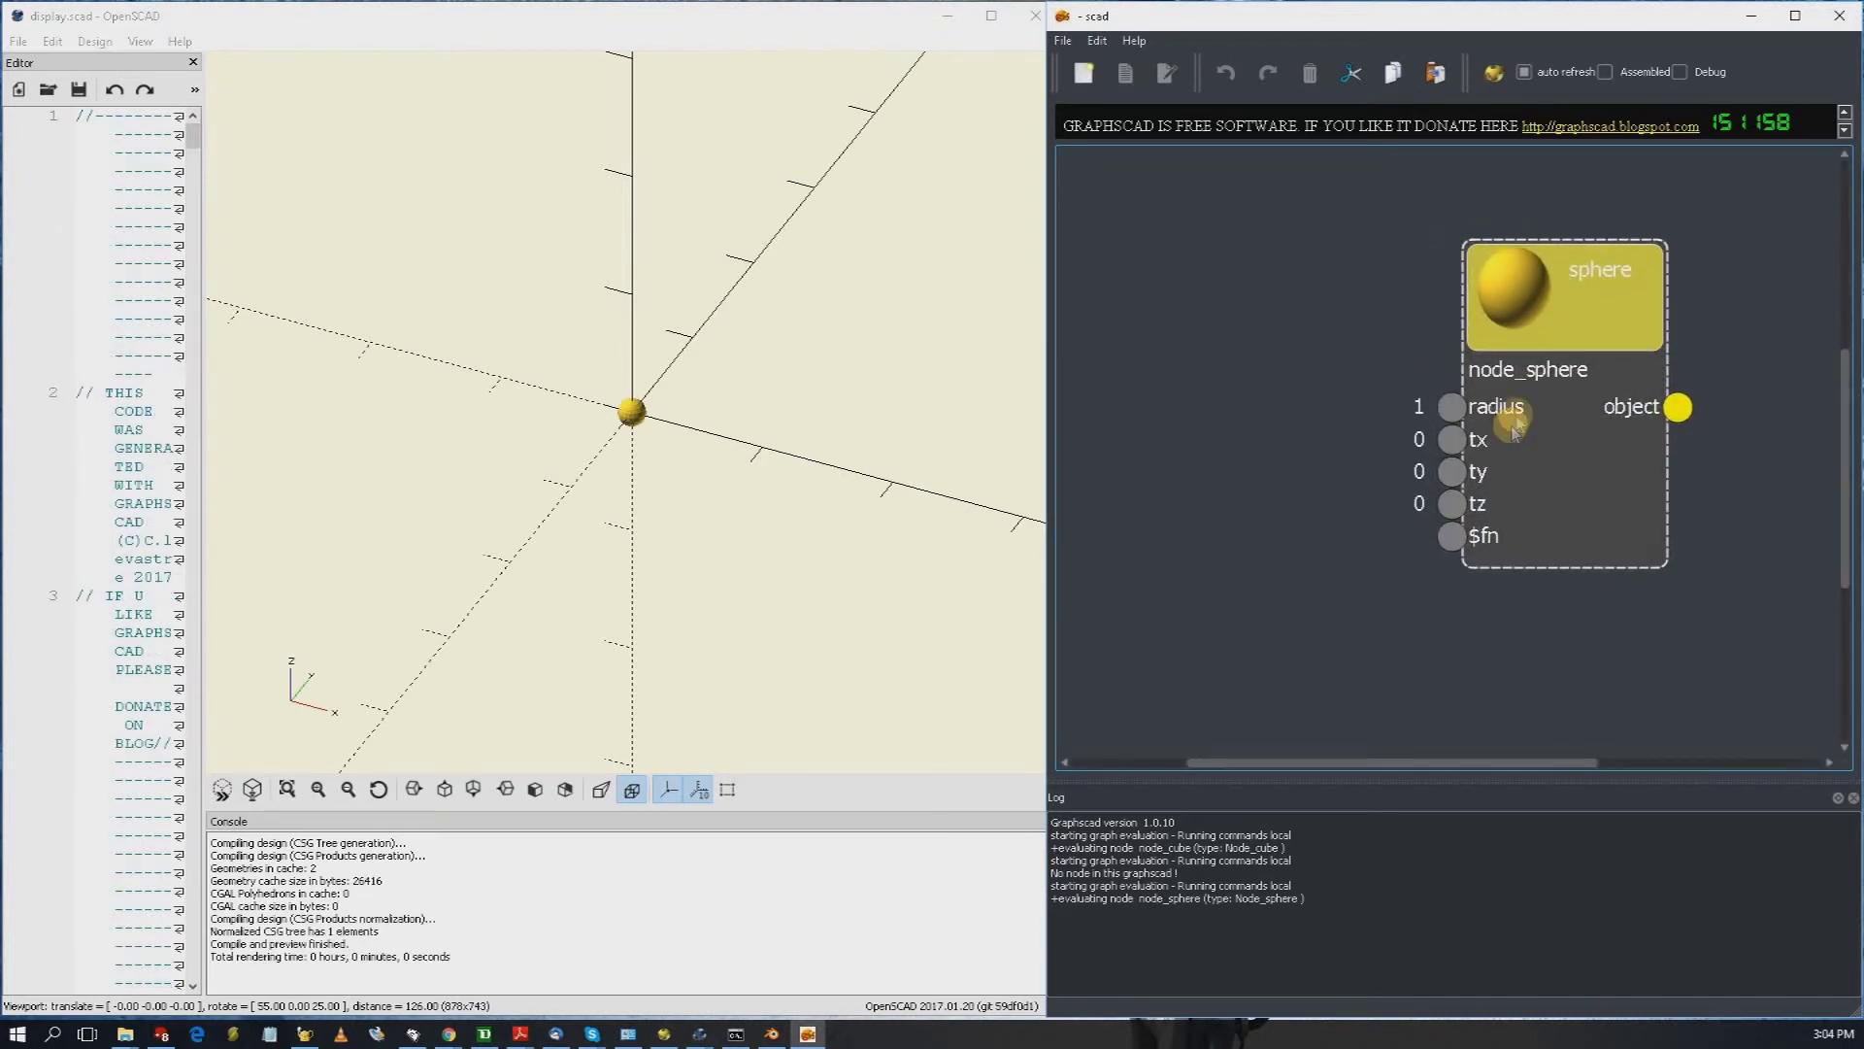
{"action": "scroll", "coordinate": [1475, 415], "scroll_direction": "down", "scroll_amount": 5}
{"action": "scroll", "coordinate": [1476, 415], "scroll_direction": "up", "scroll_amount": 4}
{"action": "scroll", "coordinate": [1476, 408], "scroll_direction": "down", "scroll_amount": 4}
{"action": "scroll", "coordinate": [1476, 406], "scroll_direction": "up", "scroll_amount": 2}
{"action": "scroll", "coordinate": [1473, 383], "scroll_direction": "up", "scroll_amount": 1}
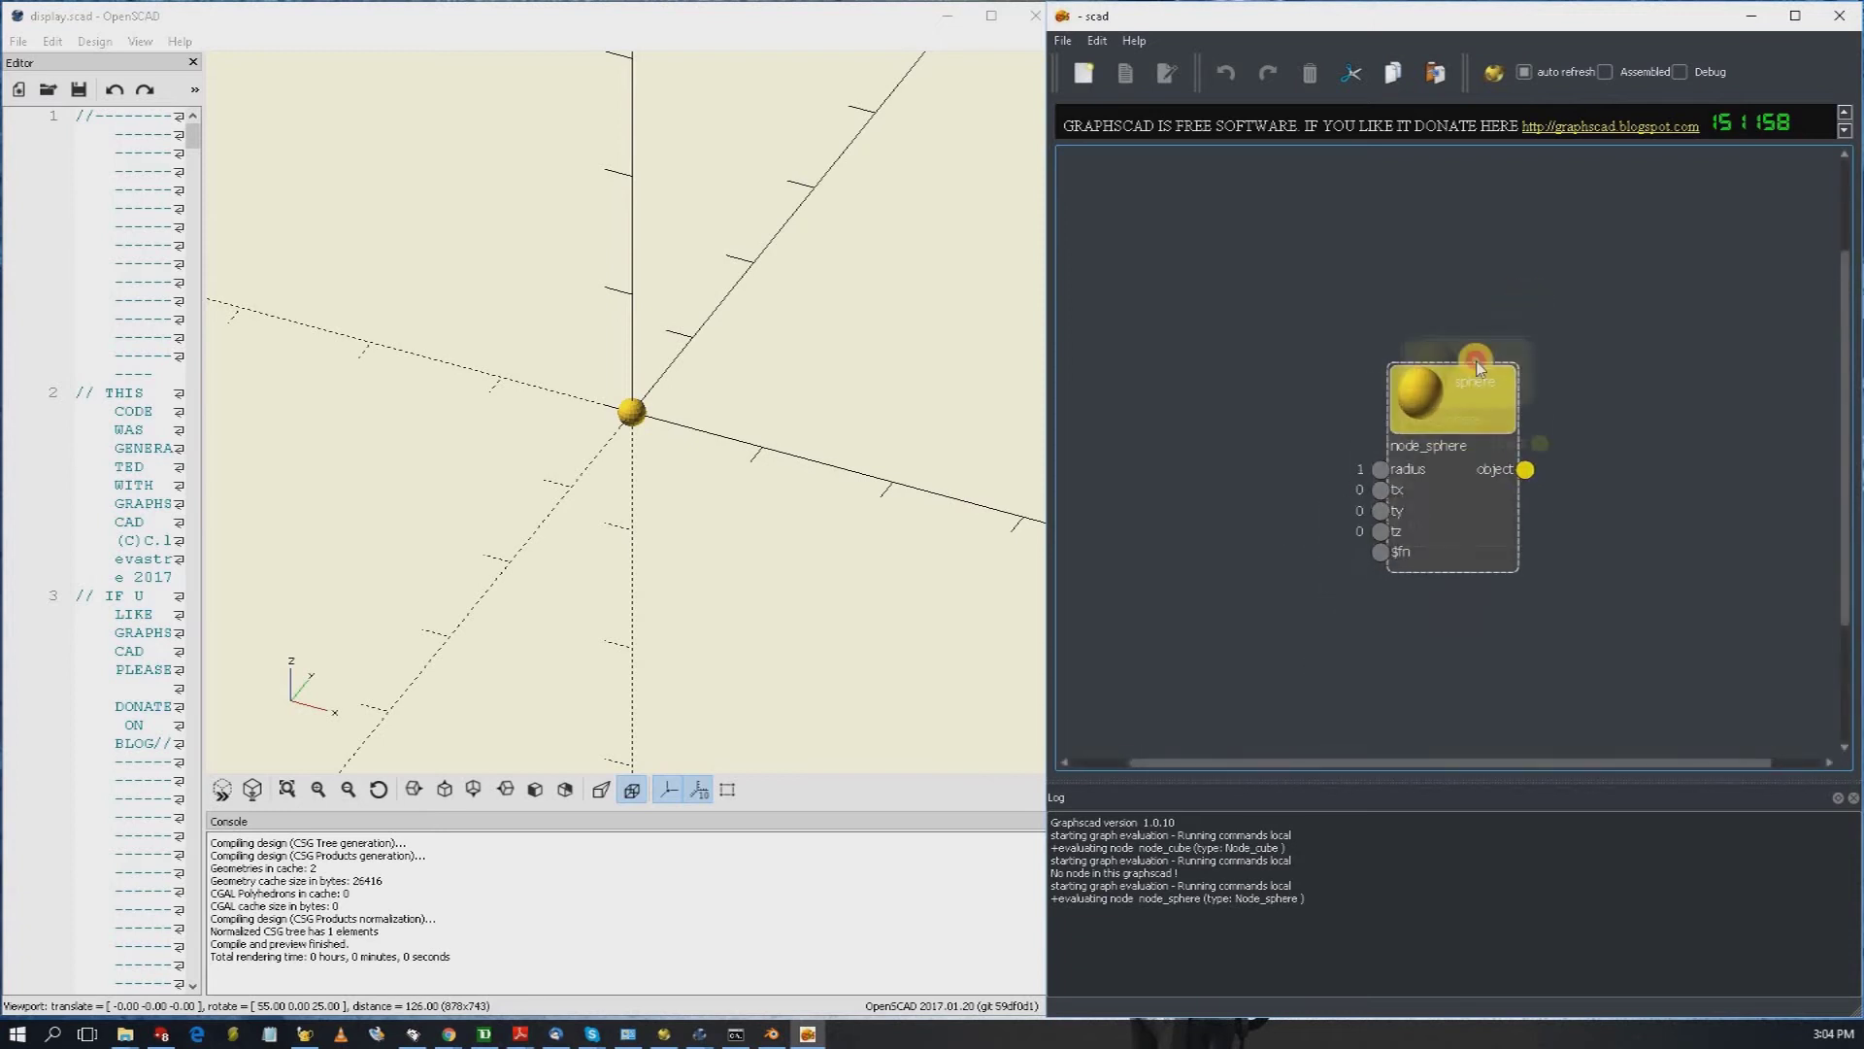
{"action": "scroll", "coordinate": [1471, 386], "scroll_direction": "down", "scroll_amount": 2}
{"action": "scroll", "coordinate": [1466, 393], "scroll_direction": "up", "scroll_amount": 3}
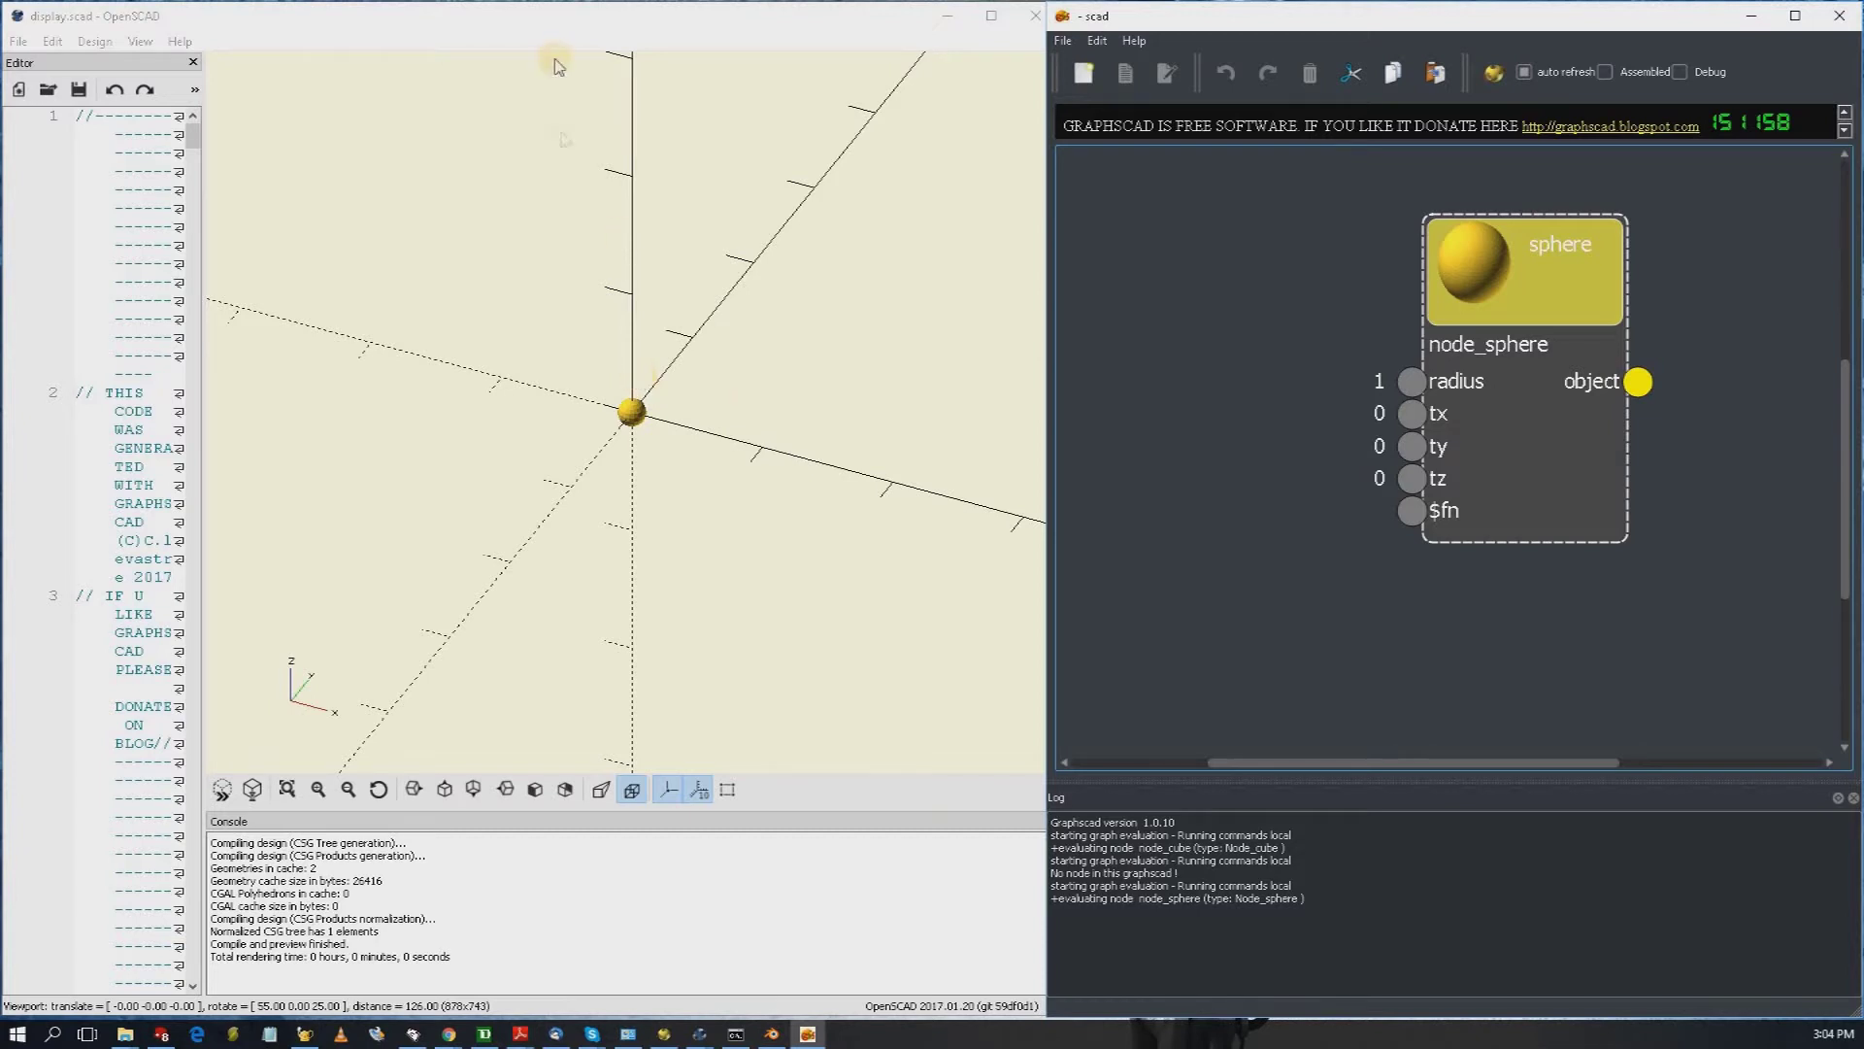
{"action": "left_click", "coordinate": [588, 33]}
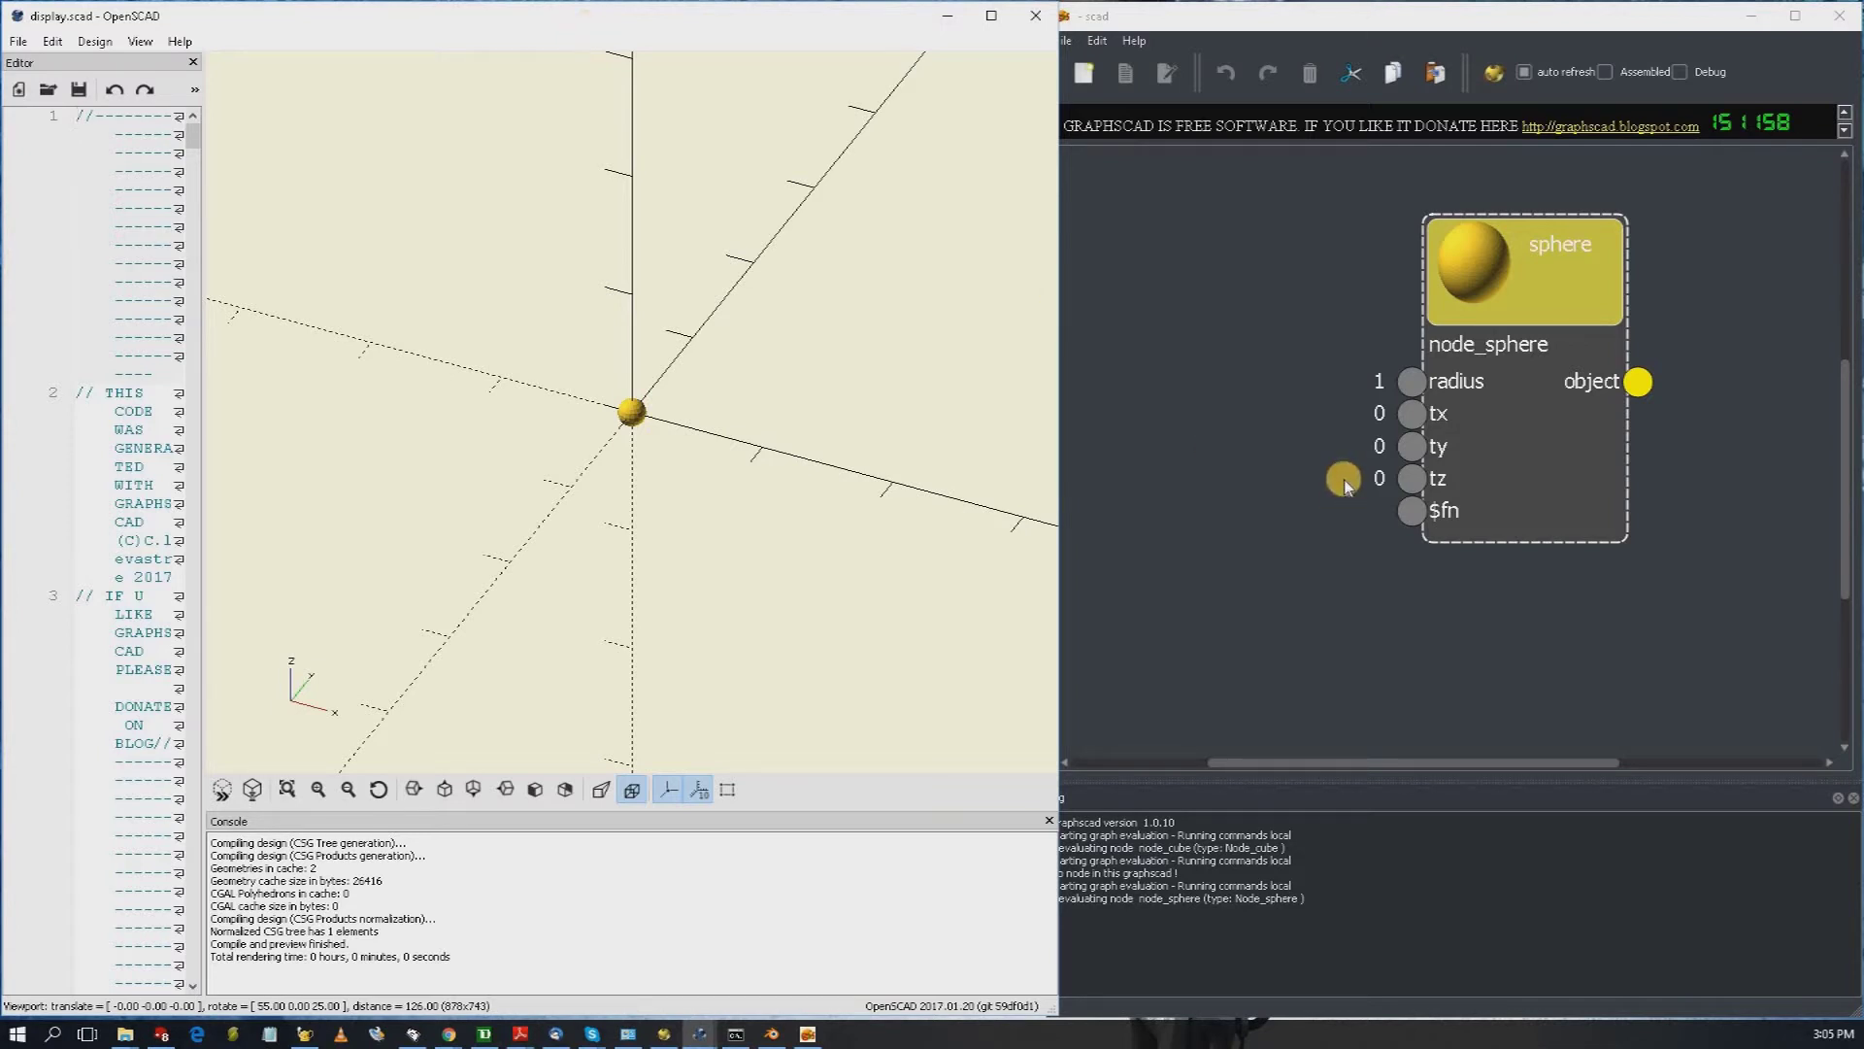
{"action": "scroll", "coordinate": [1364, 483], "scroll_direction": "up", "scroll_amount": 1}
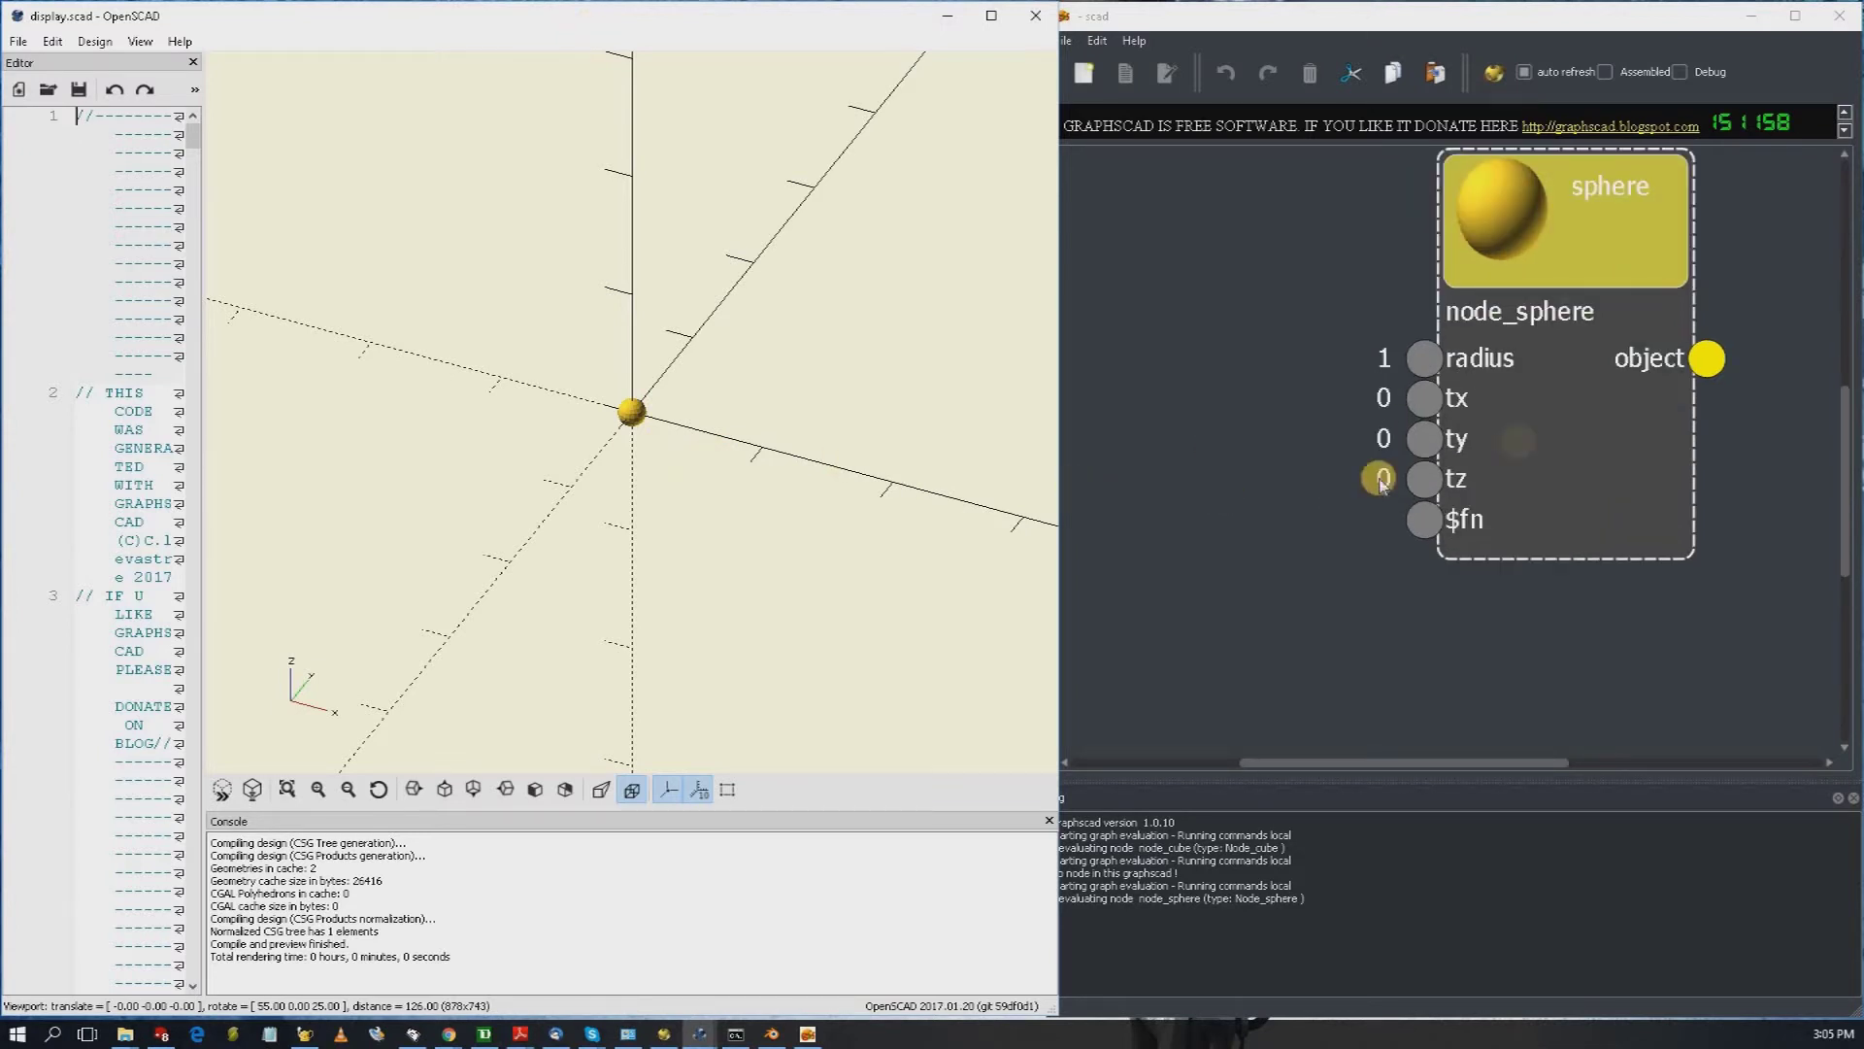
{"action": "scroll", "coordinate": [714, 490], "scroll_direction": "up", "scroll_amount": 10}
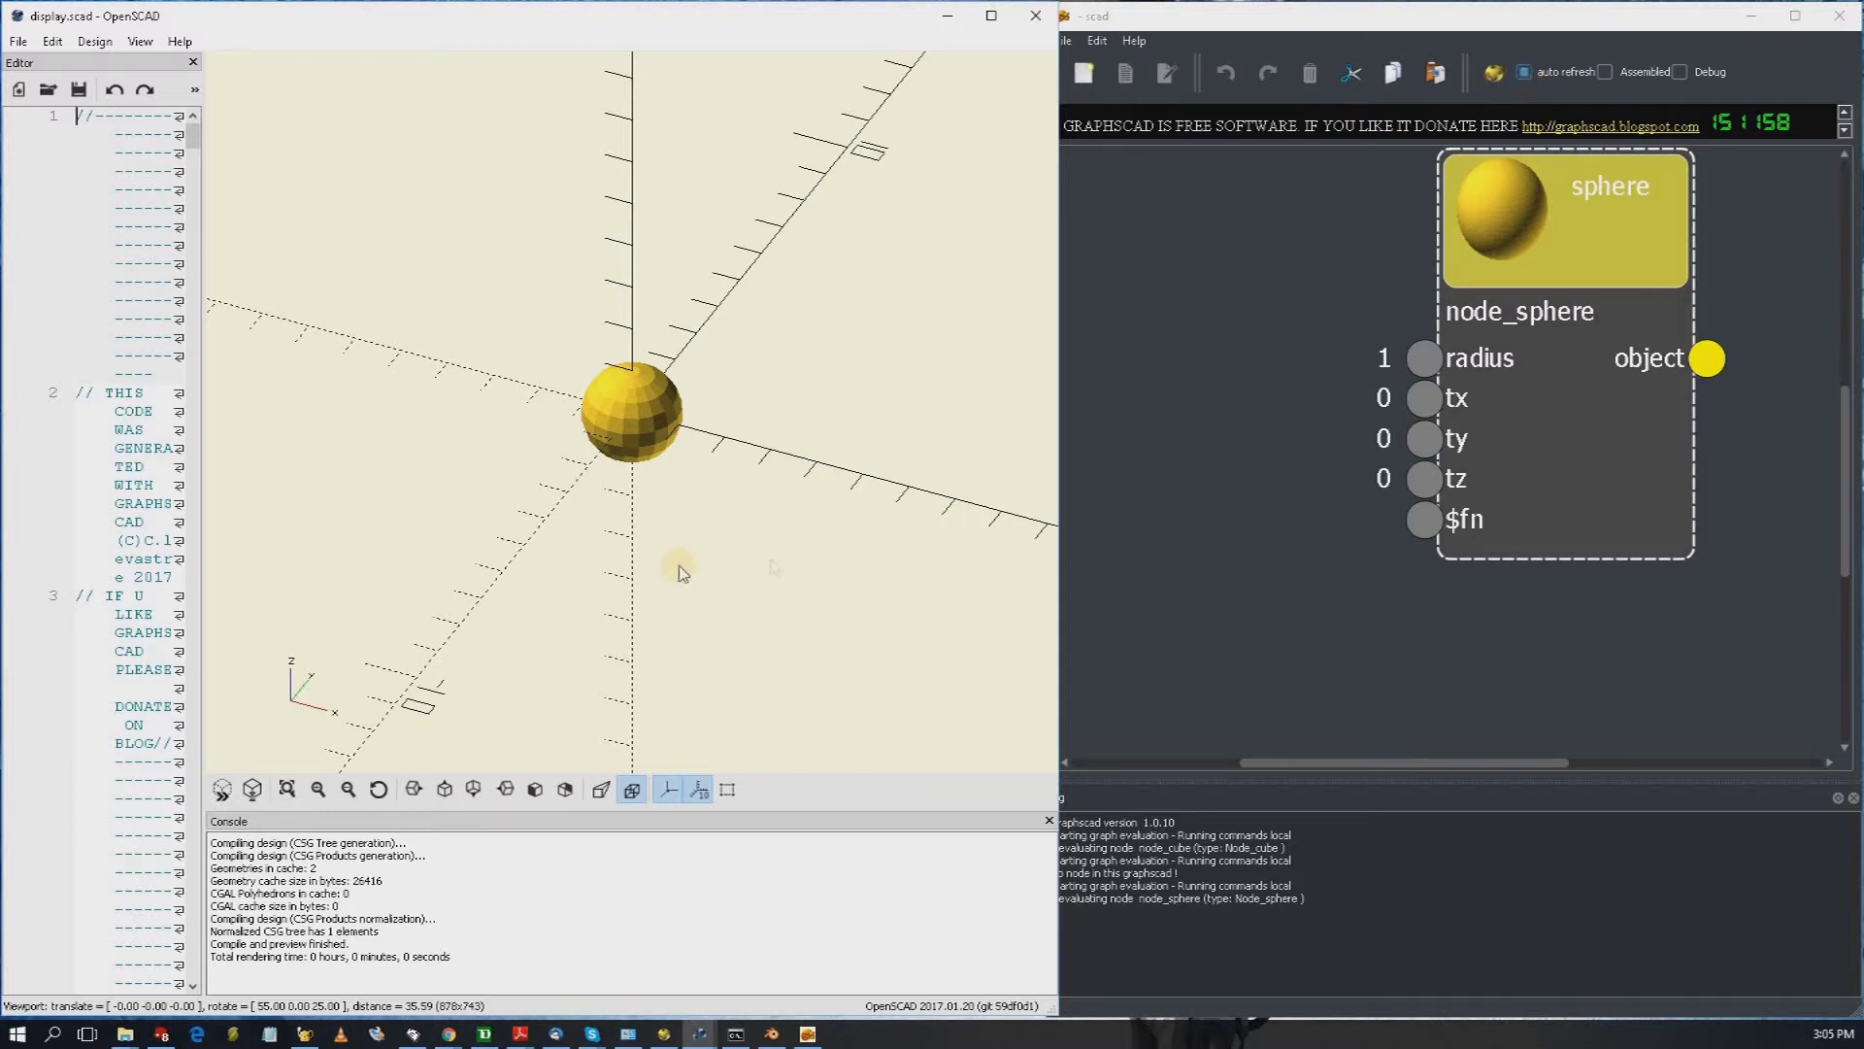
Step: Set the sphere node's radius to 10 and fit the enlarged sphere in the preview
{"action": "left_click", "coordinate": [1386, 359]}
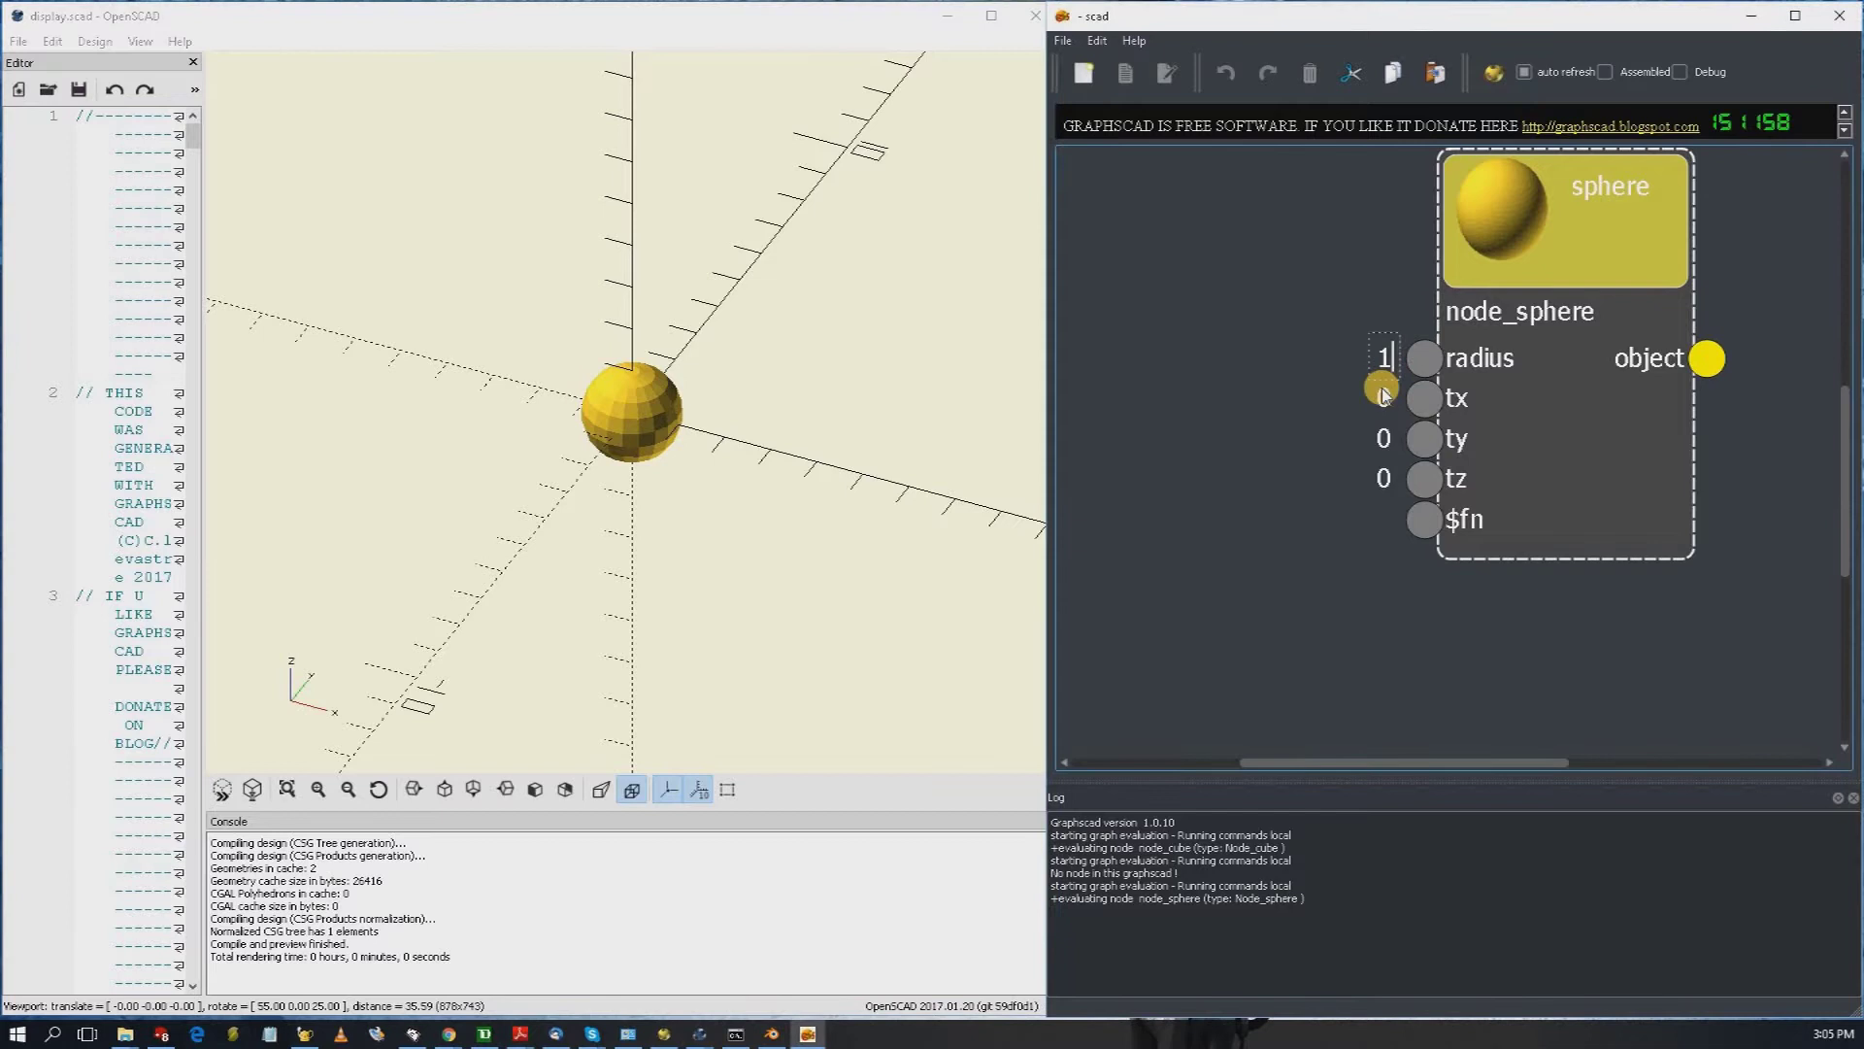
{"action": "type", "text": "0"}
{"action": "key", "text": "Return"}
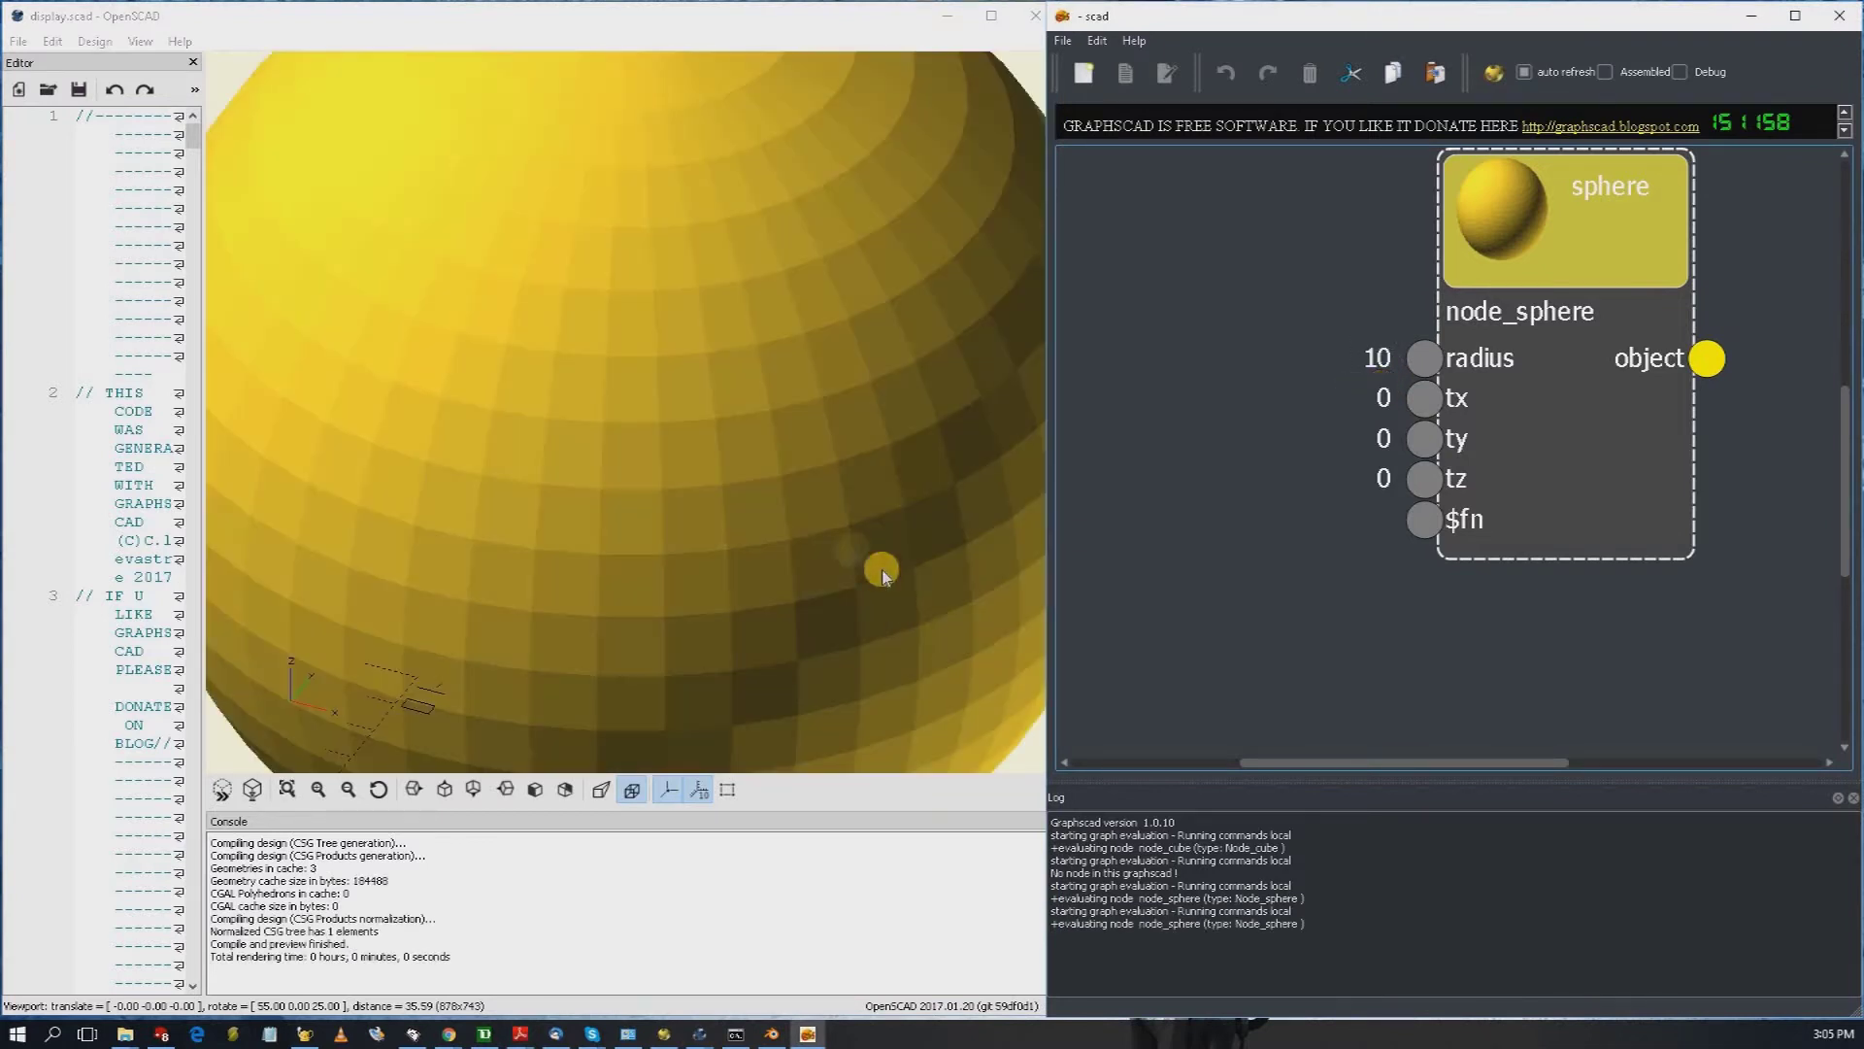
{"action": "scroll", "coordinate": [848, 549], "scroll_direction": "down", "scroll_amount": 8}
{"action": "scroll", "coordinate": [849, 555], "scroll_direction": "up", "scroll_amount": 1}
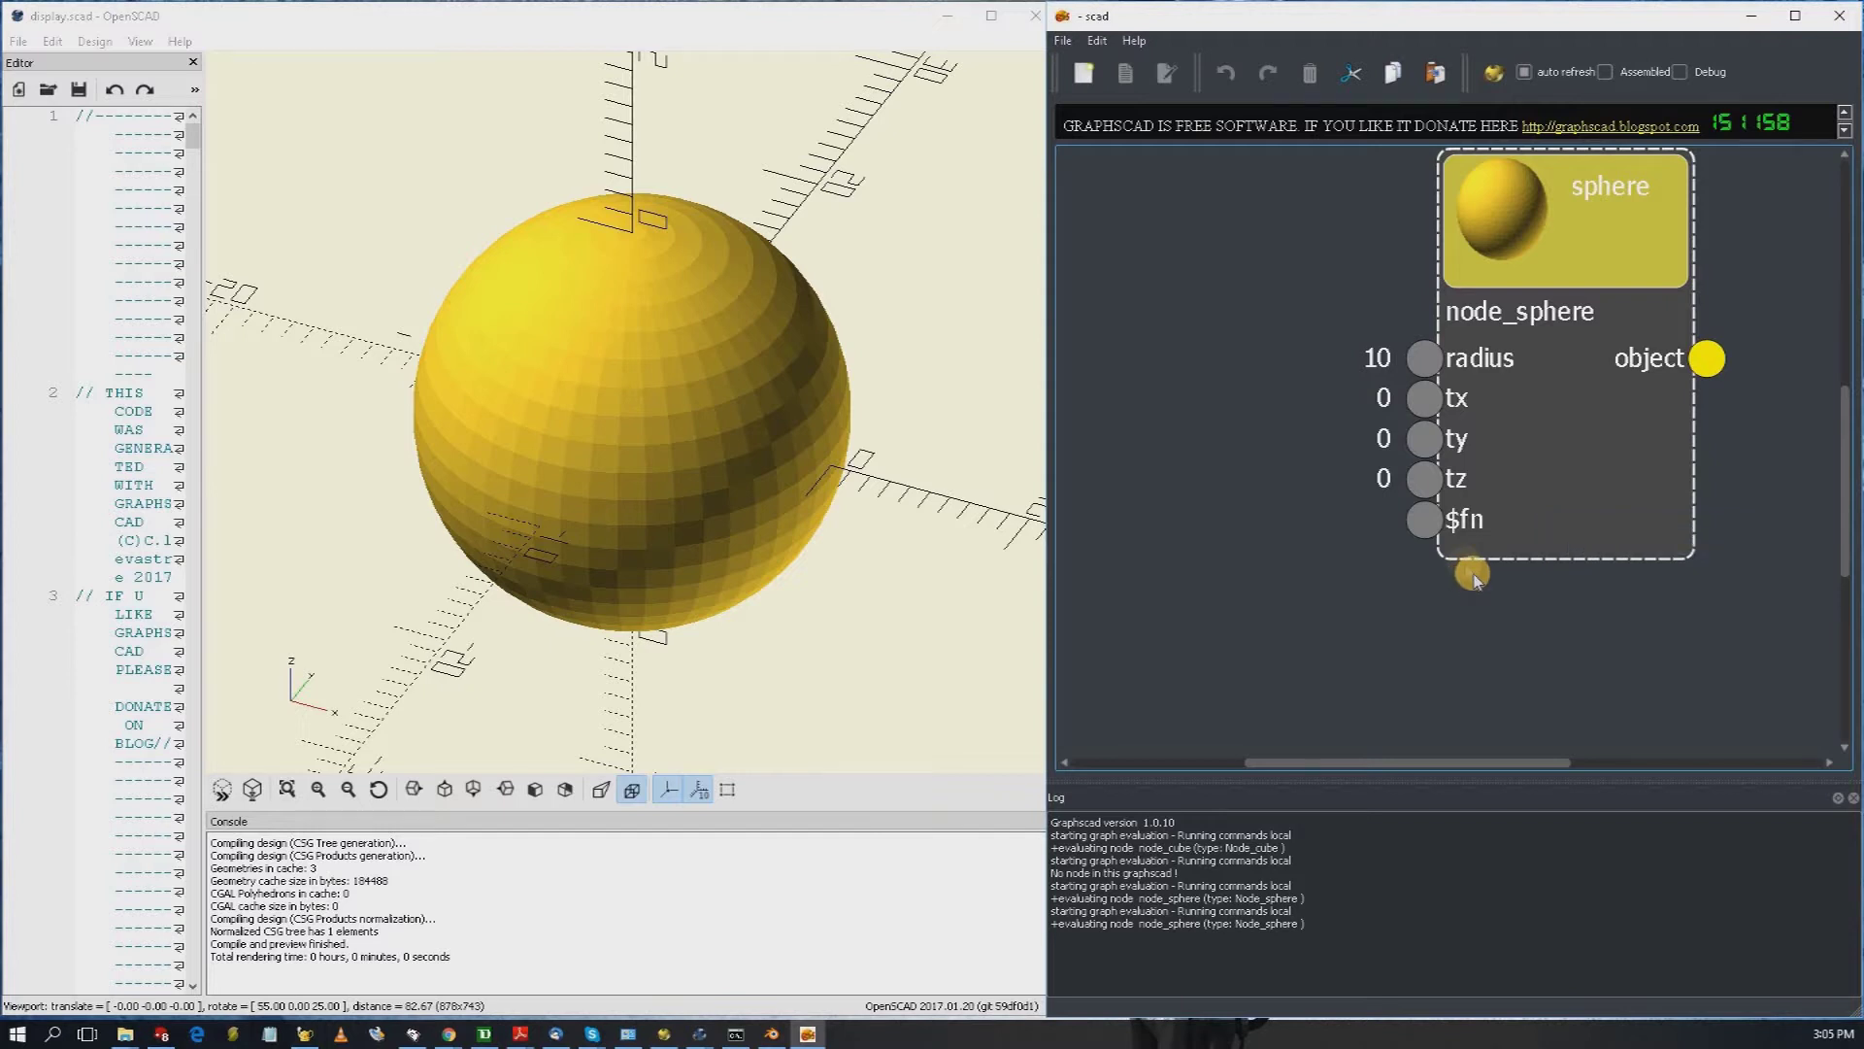
Step: Set the sphere node's $fn resolution to 30
{"action": "left_click", "coordinate": [1412, 525]}
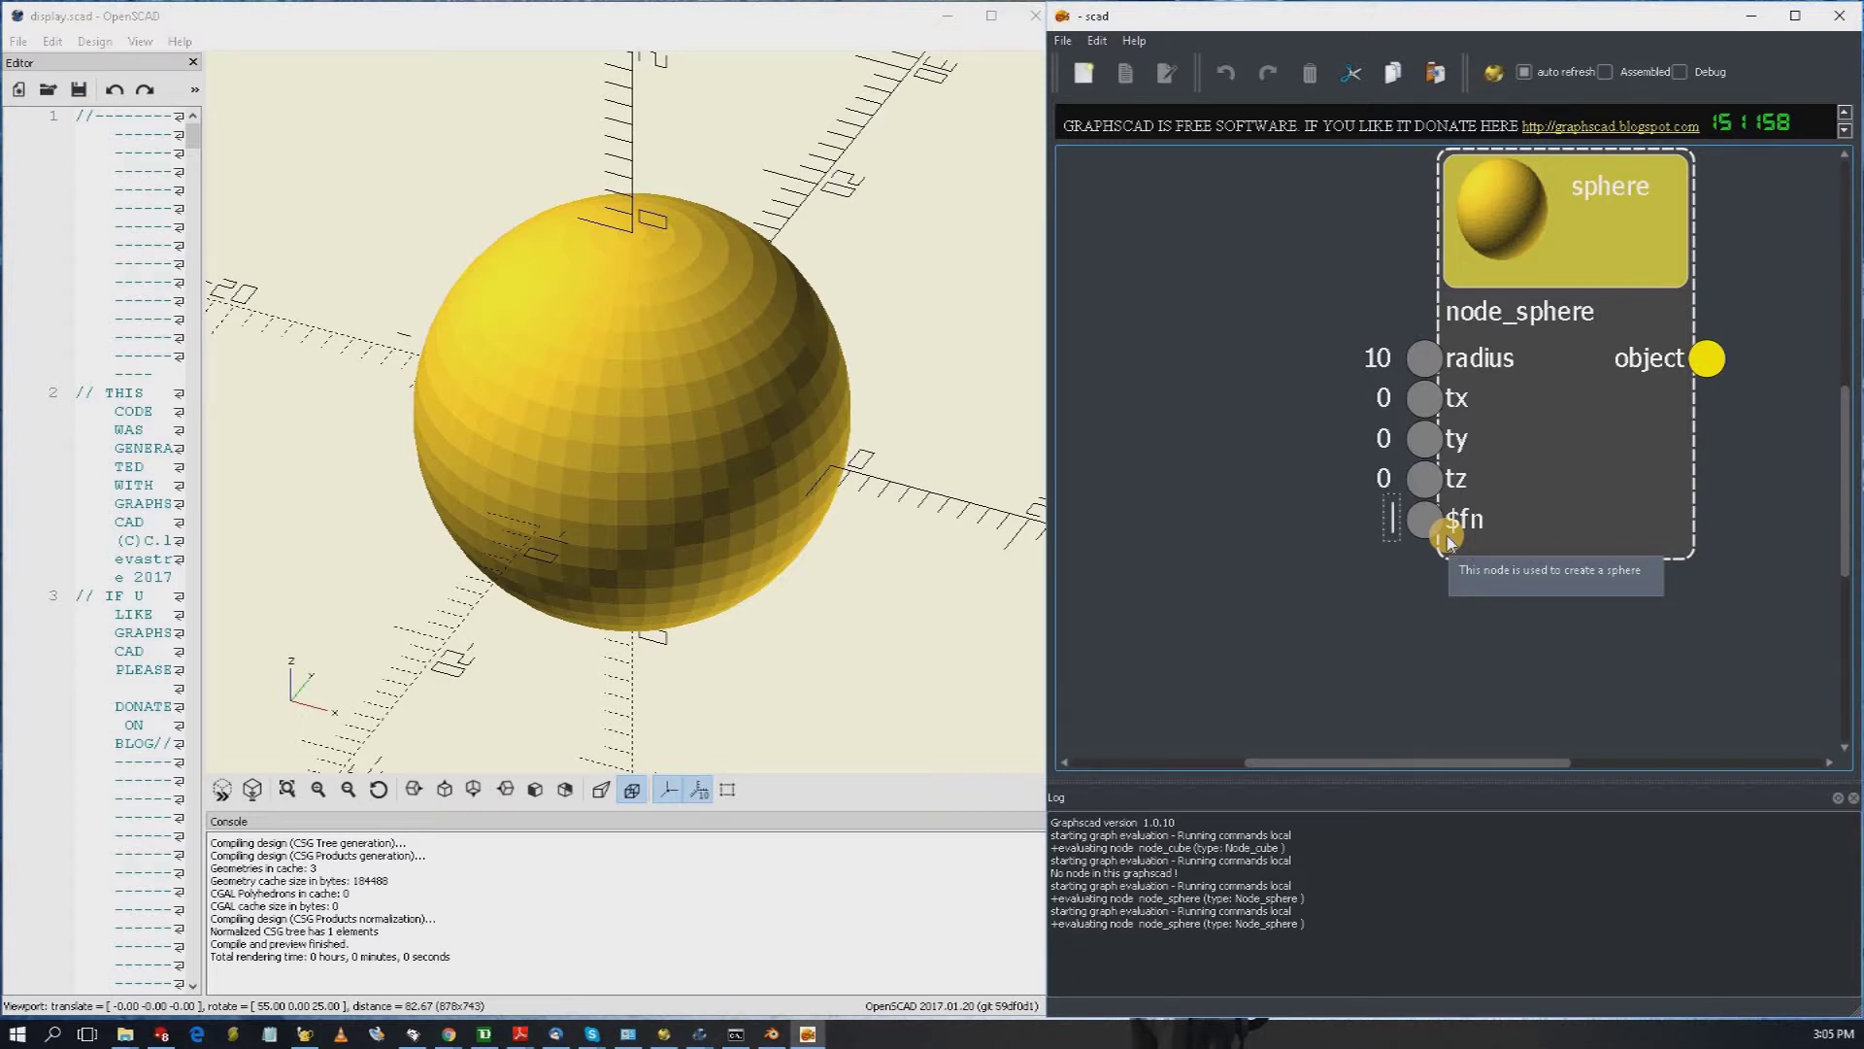
{"action": "type", "text": "30"}
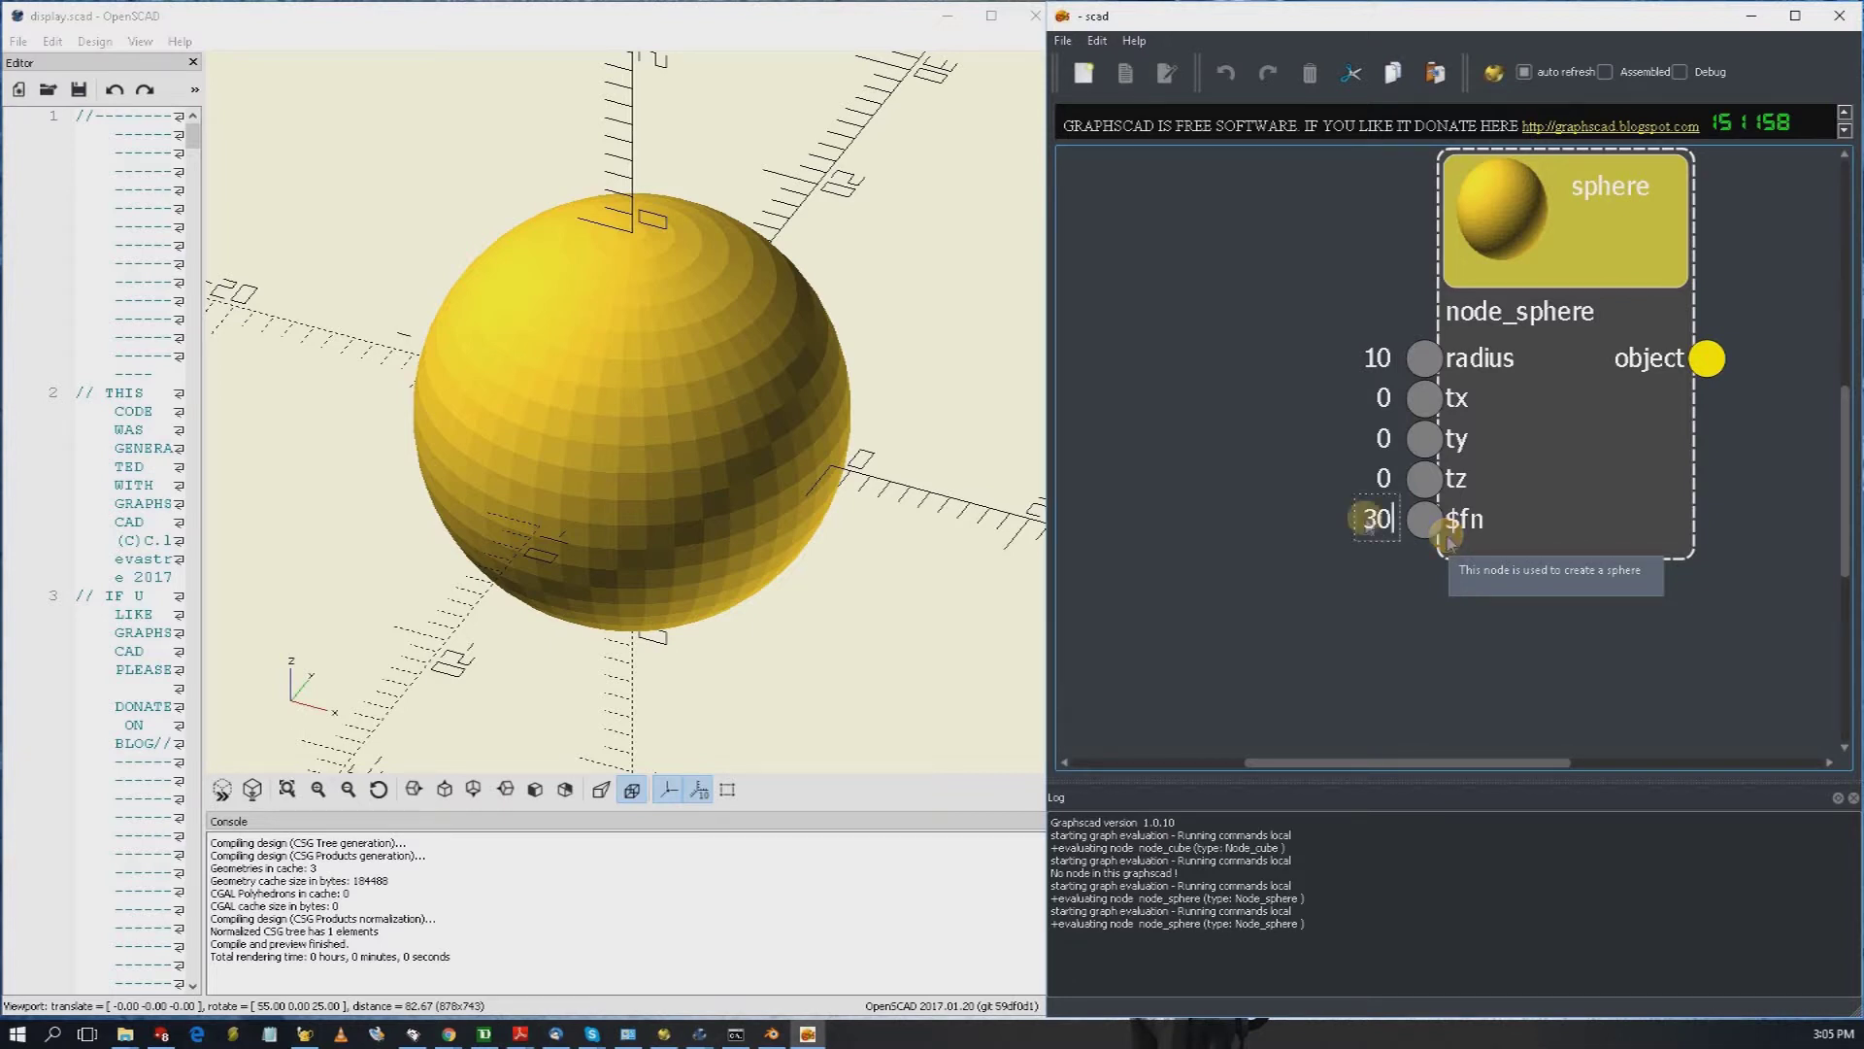
{"action": "key", "text": "Return"}
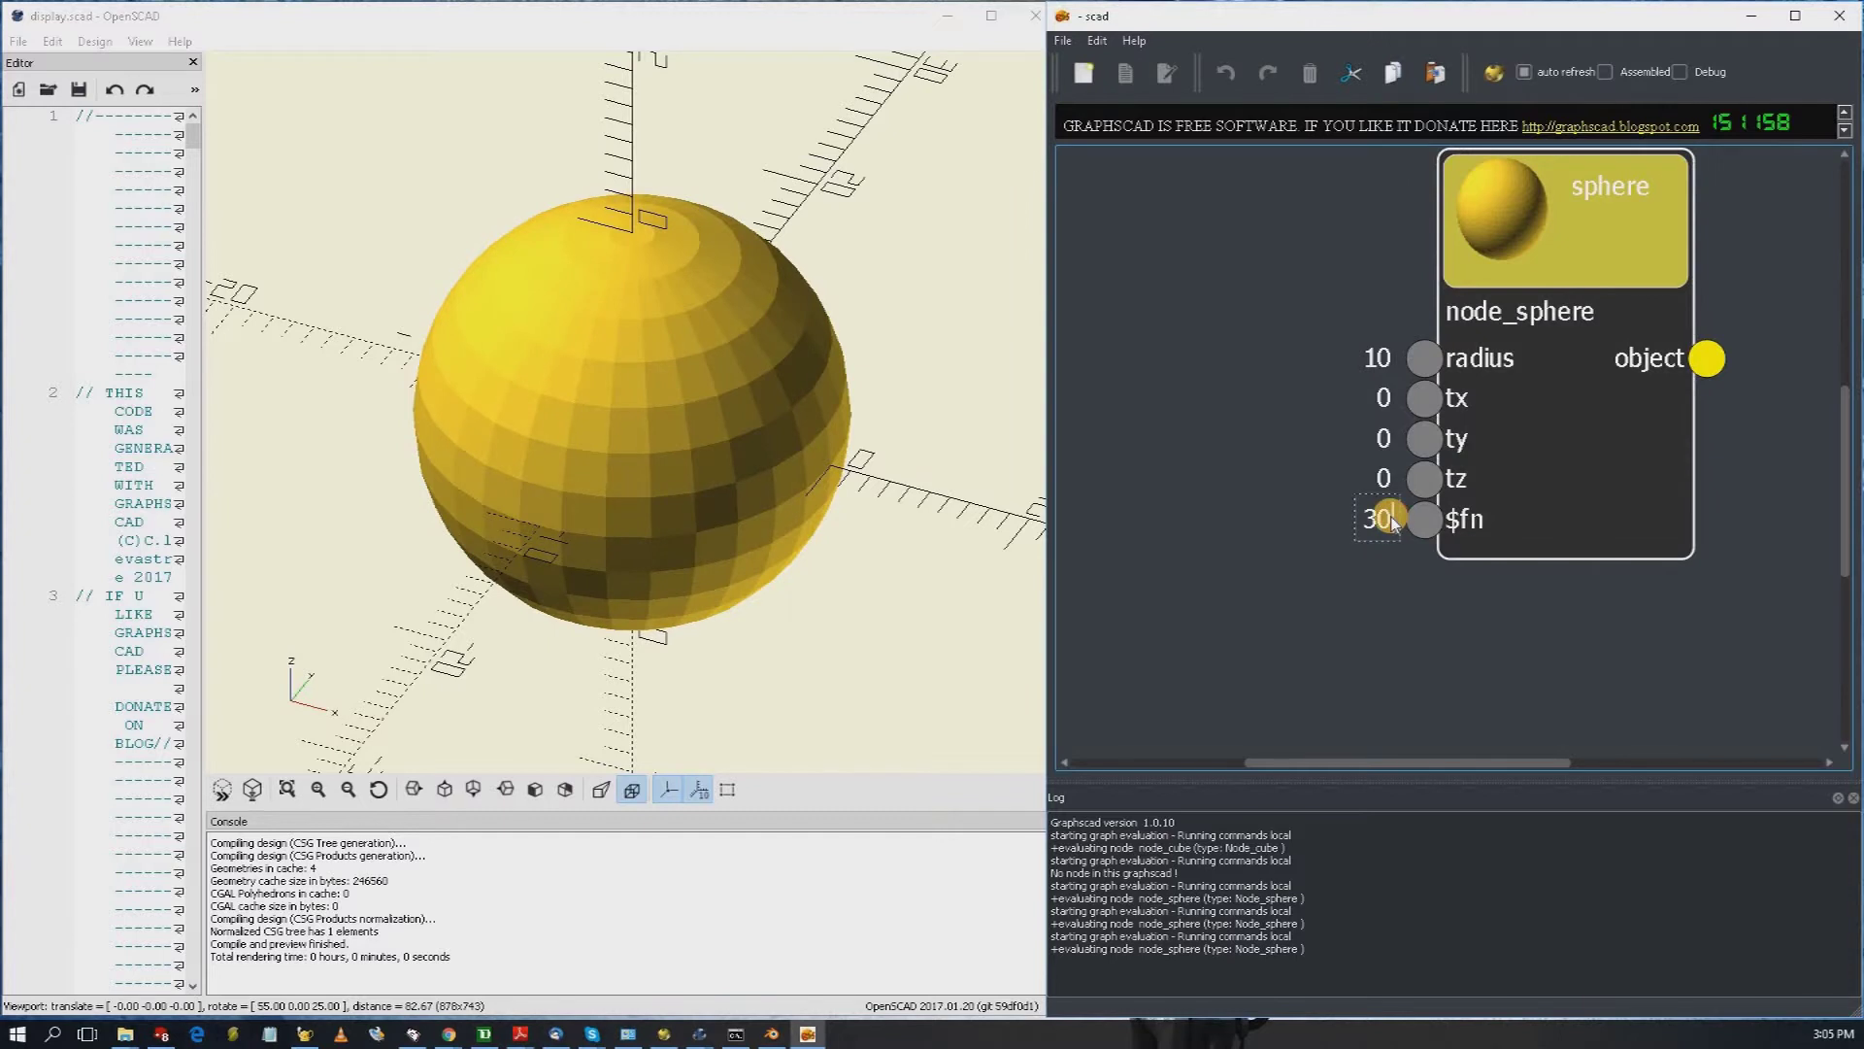
Step: Raise the sphere node's $fn resolution to 60 for a smoother surface
{"action": "left_click", "coordinate": [1391, 521]}
{"action": "type", "text": "60"}
{"action": "key", "text": "Return"}
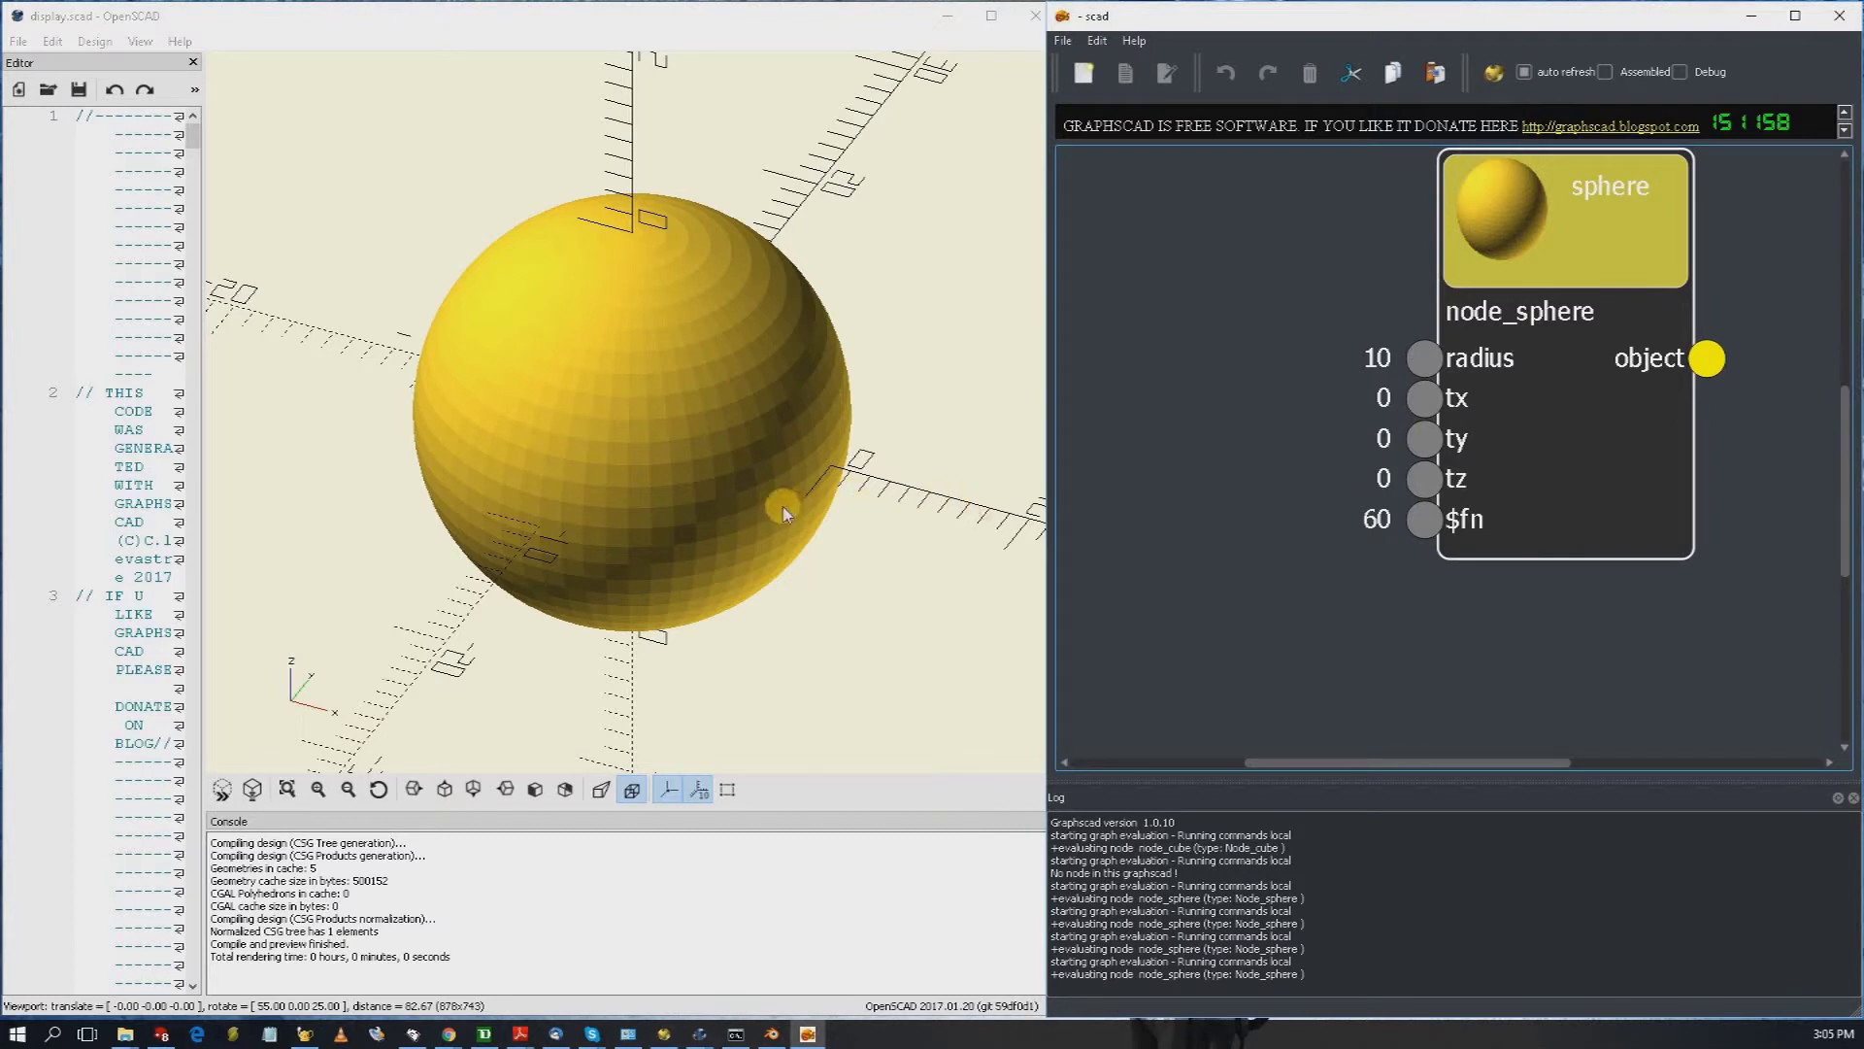
Step: Lower the sphere node's $fn to 10 and inspect the coarse faceted shape from another angle
{"action": "left_click", "coordinate": [1379, 525]}
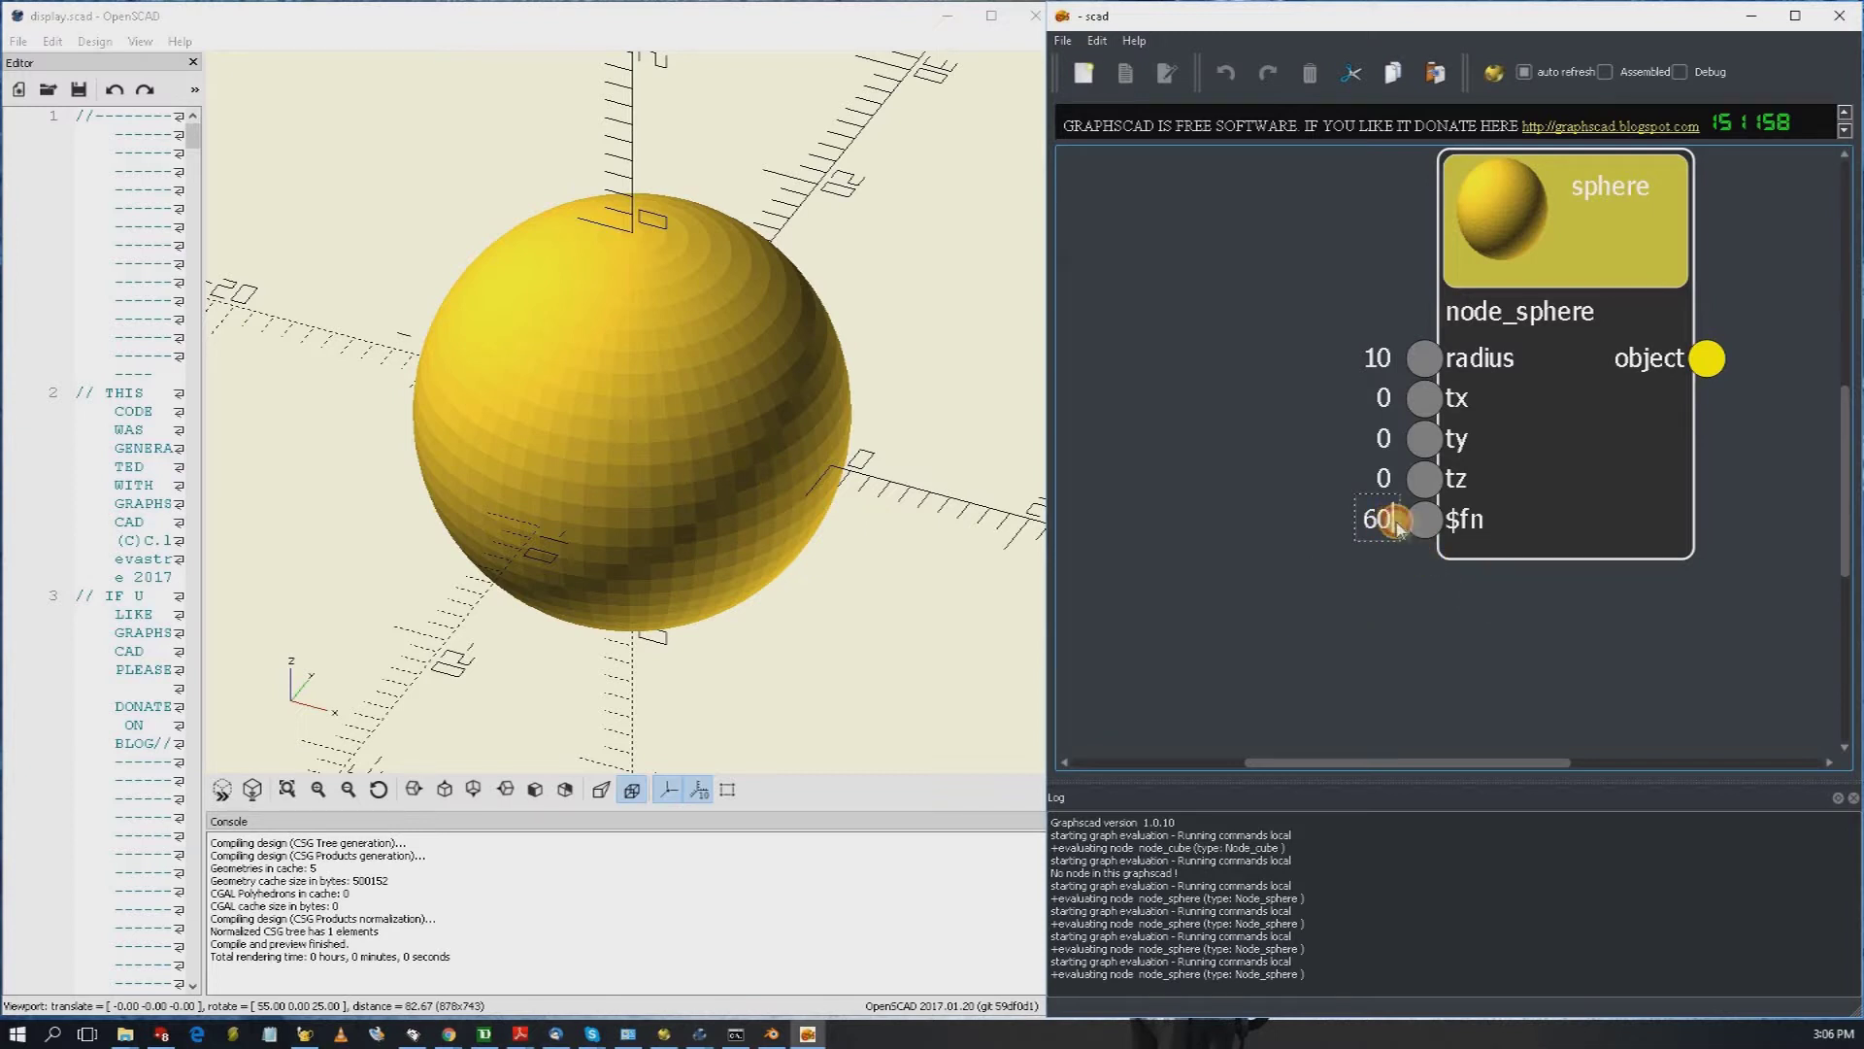
{"action": "key", "text": "BackSpace"}
{"action": "key", "text": "BackSpace"}
{"action": "type", "text": "10"}
{"action": "key", "text": "Return"}
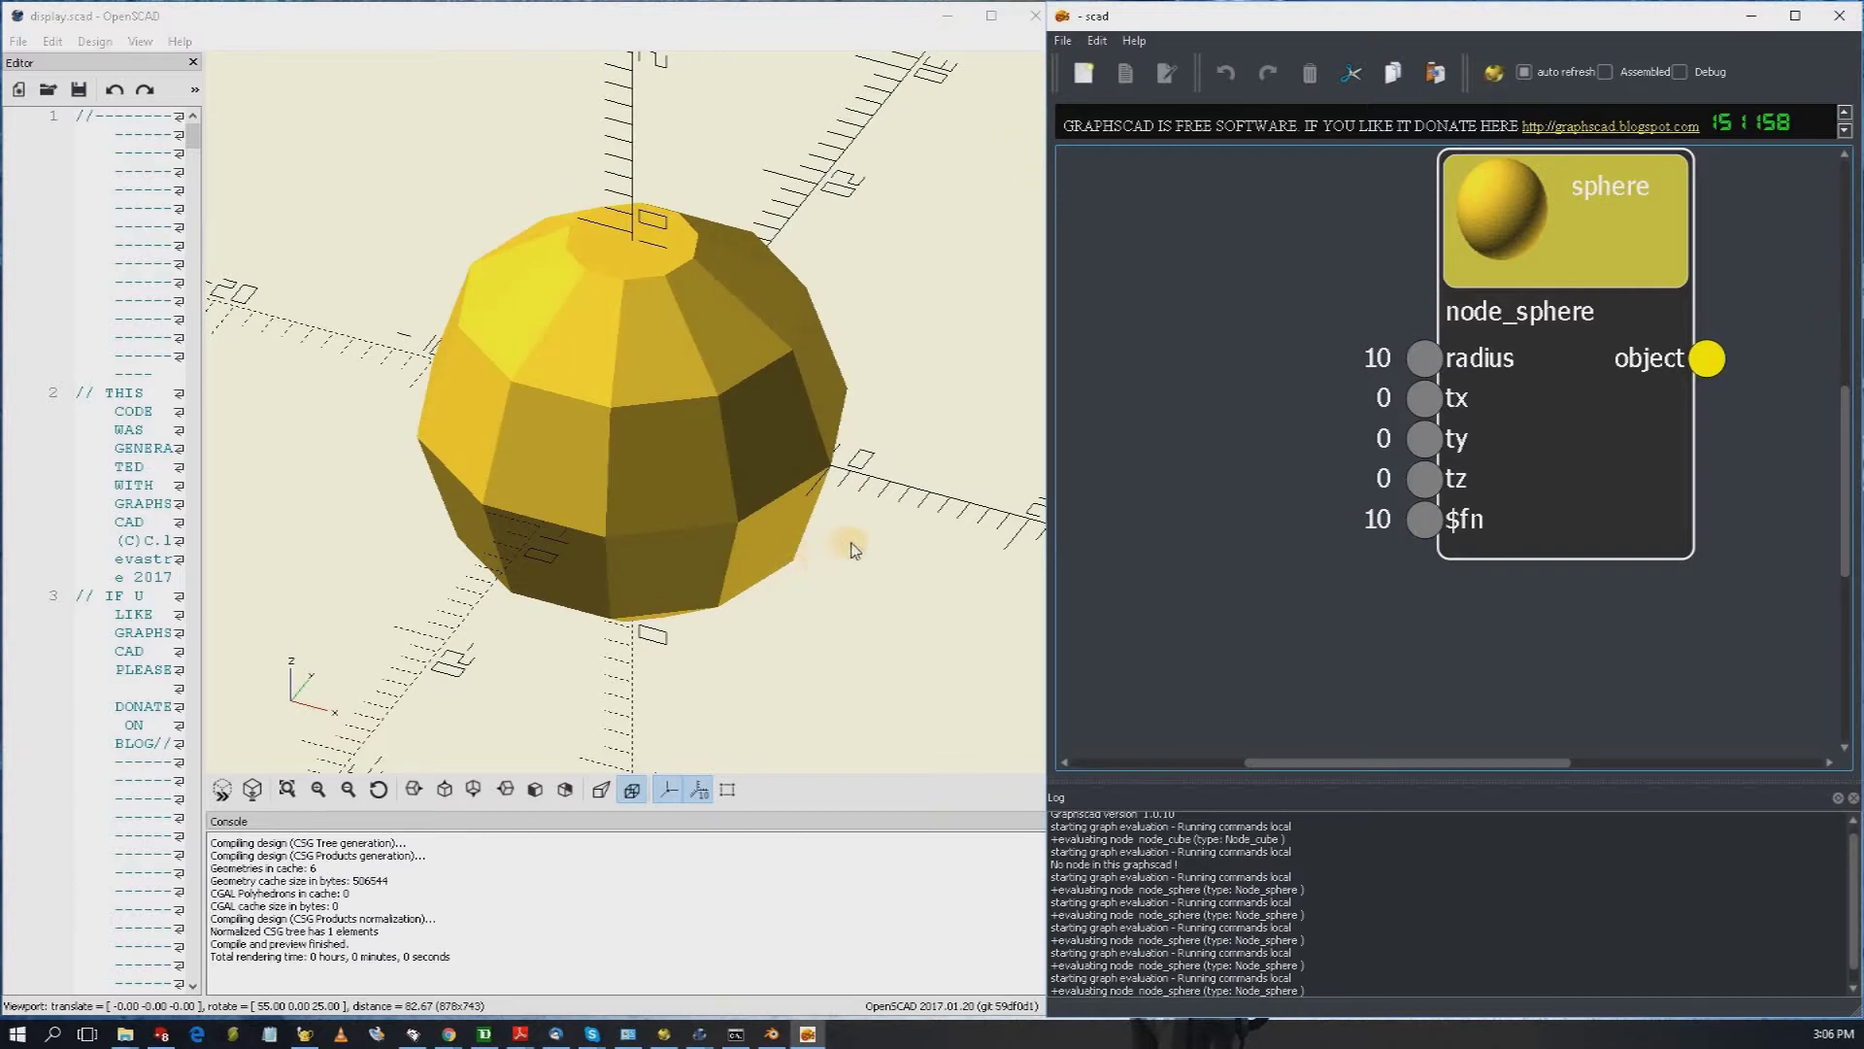
{"action": "left_click", "coordinate": [763, 513]}
{"action": "left_click_drag", "start_coordinate": [763, 511], "coordinate": [676, 520]}
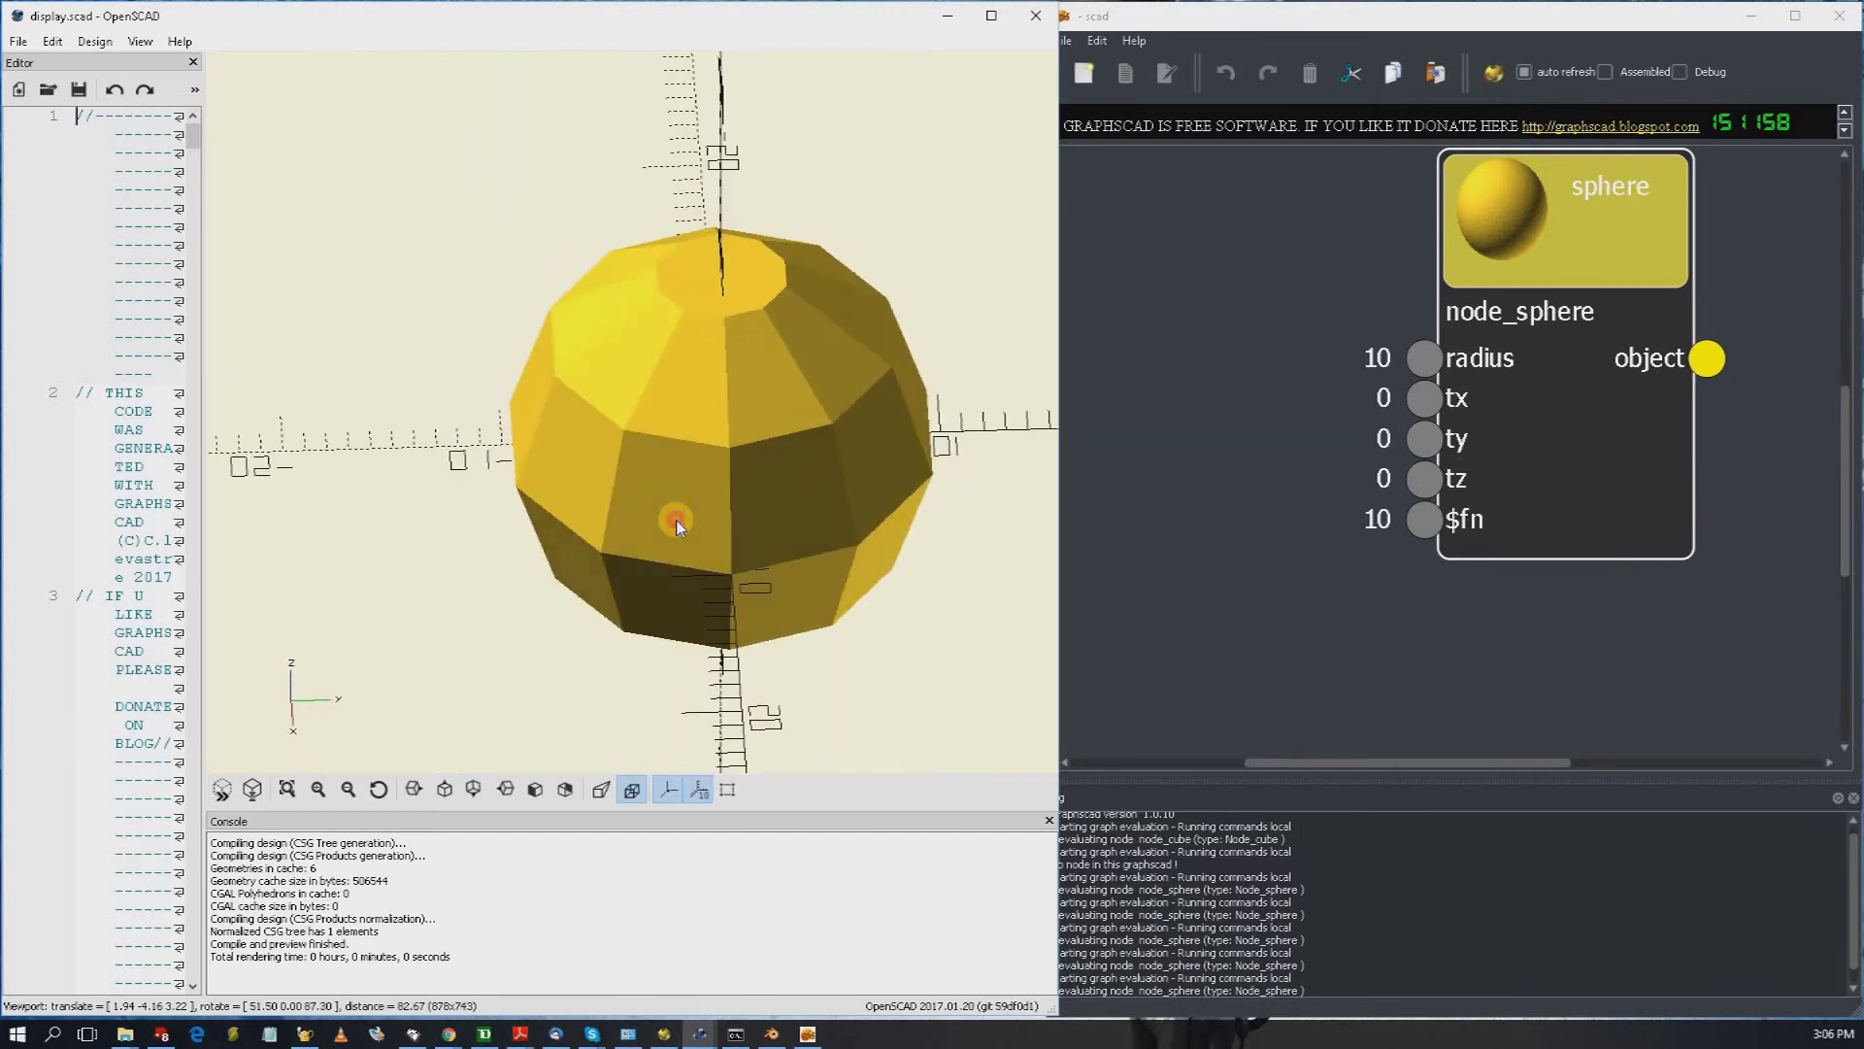
Step: Reduce the sphere node's $fn to 6
{"action": "double_click", "coordinate": [1379, 518]}
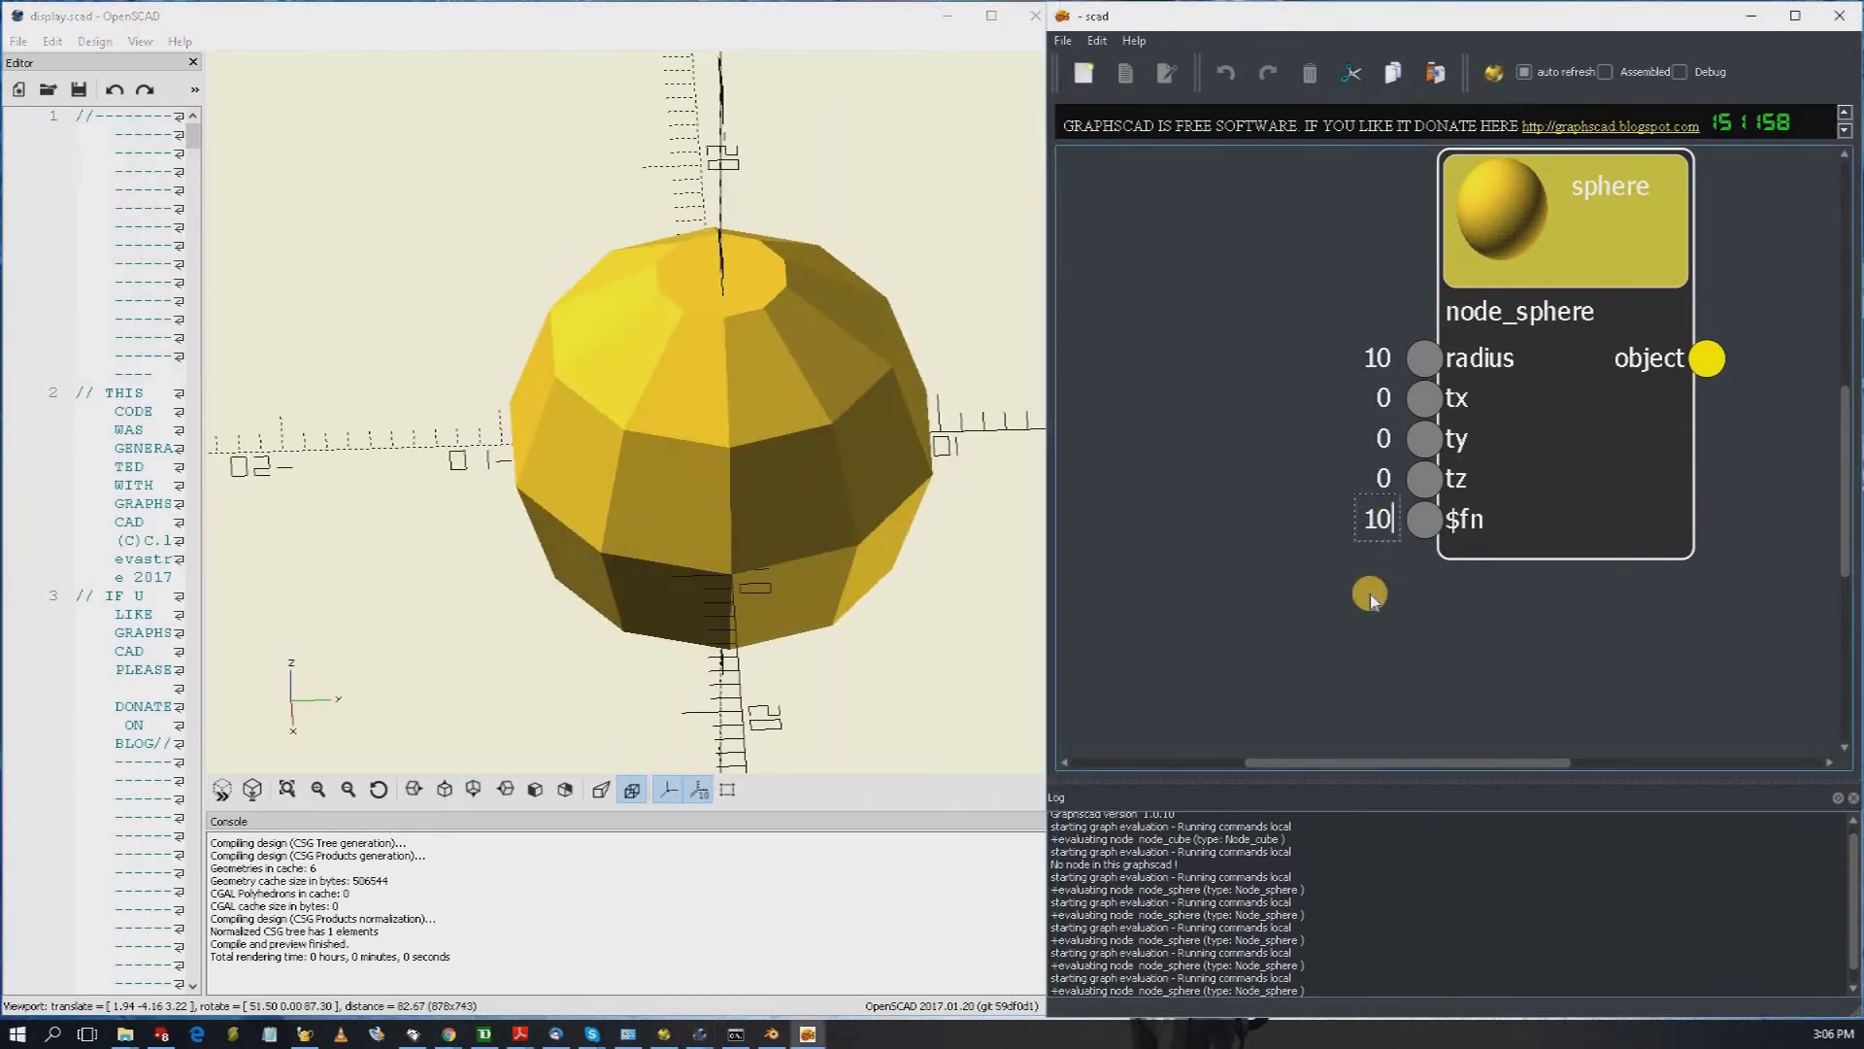
{"action": "key", "text": "BackSpace"}
{"action": "key", "text": "BackSpace"}
{"action": "type", "text": "6"}
{"action": "key", "text": "Return"}
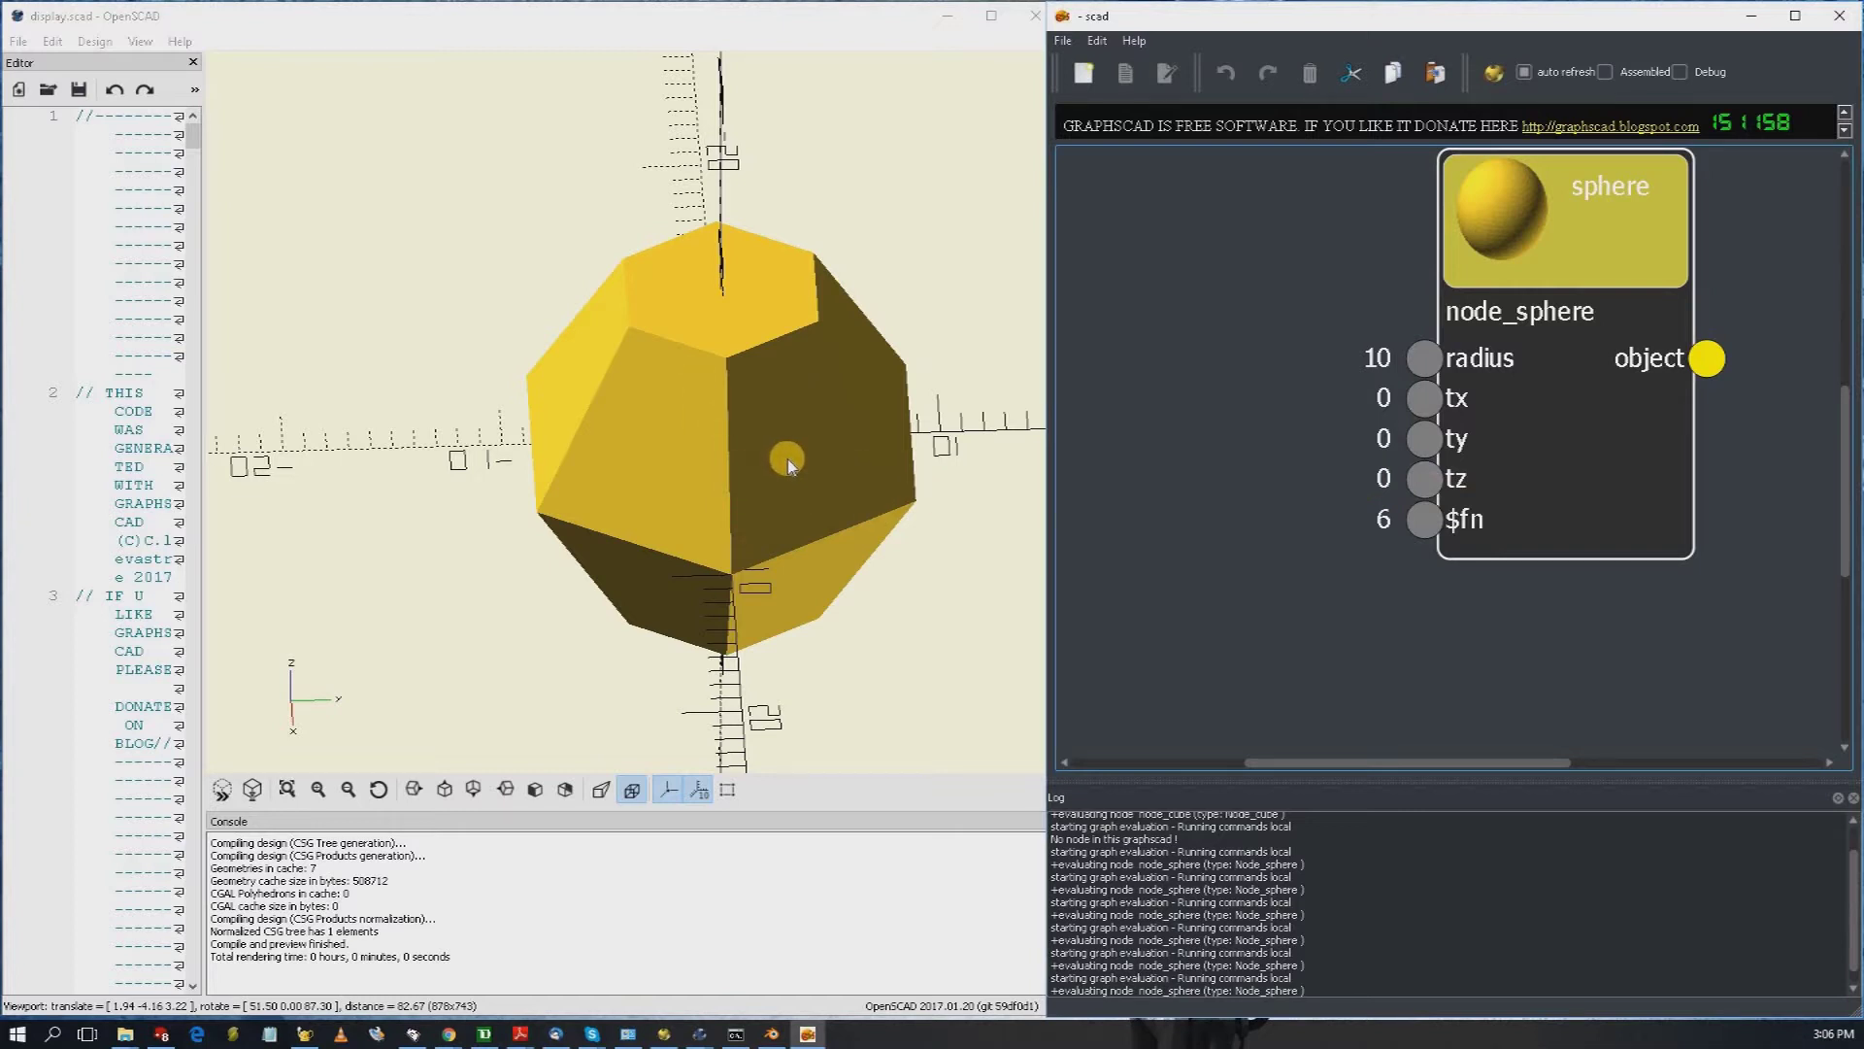
Step: Reduce the sphere node's $fn to 3 and inspect the resulting shape from the side
{"action": "double_click", "coordinate": [1387, 518]}
{"action": "key", "text": "BackSpace"}
{"action": "type", "text": "3"}
{"action": "key", "text": "Return"}
{"action": "left_click_drag", "start_coordinate": [819, 529], "coordinate": [1378, 521]}
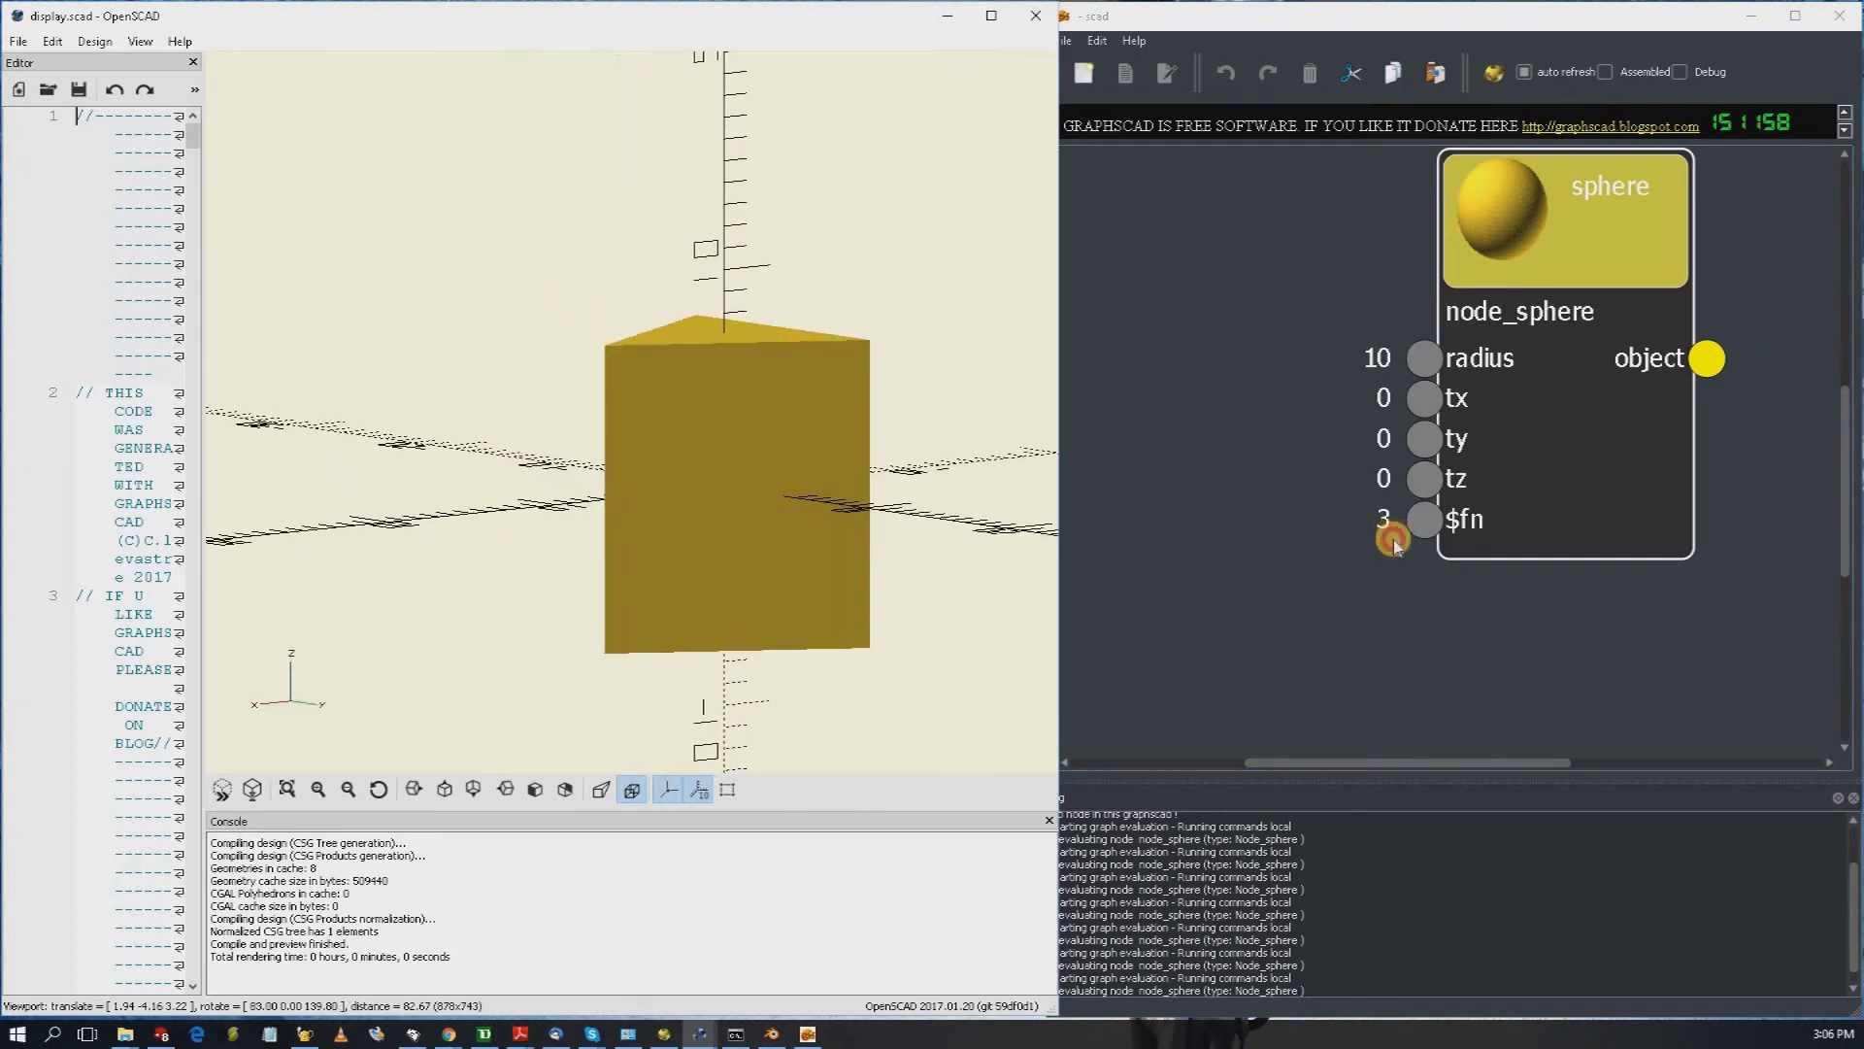
Step: Set the sphere node's $fn to 50 to restore a smooth sphere
{"action": "double_click", "coordinate": [1377, 530]}
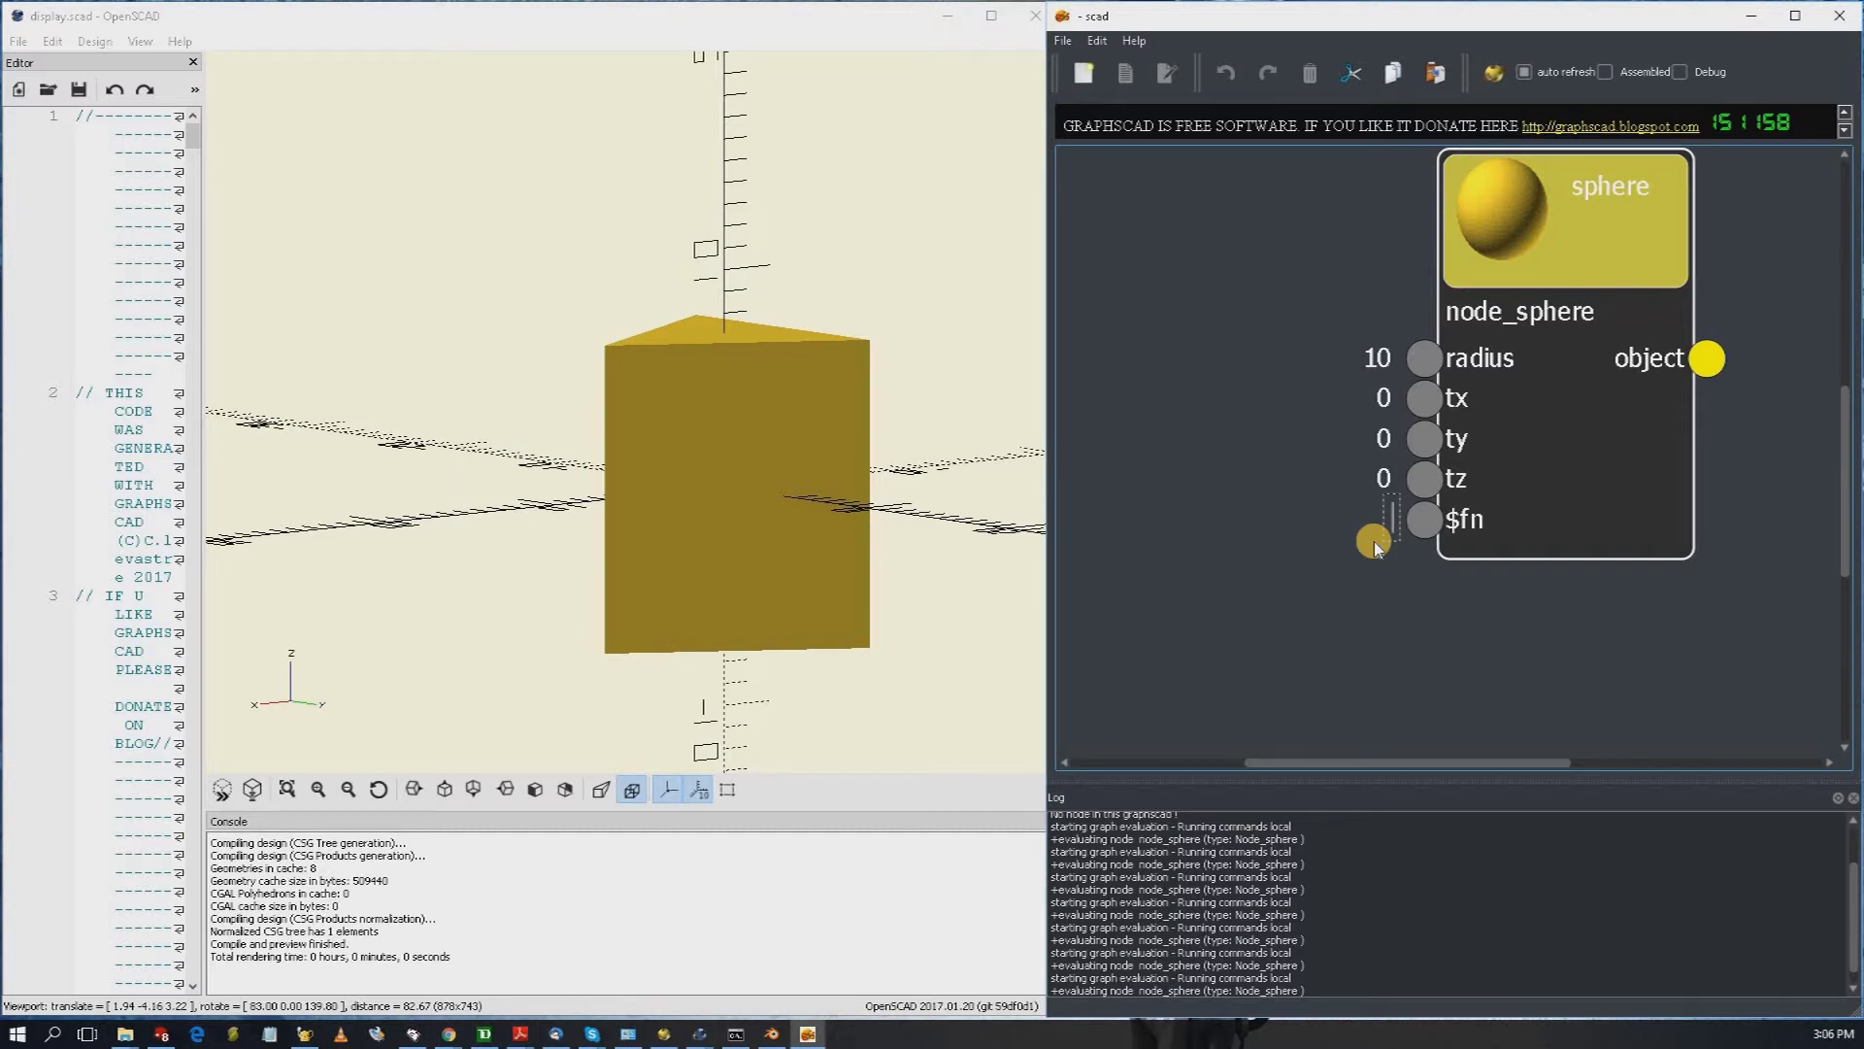
{"action": "type", "text": "0"}
{"action": "key", "text": "Return"}
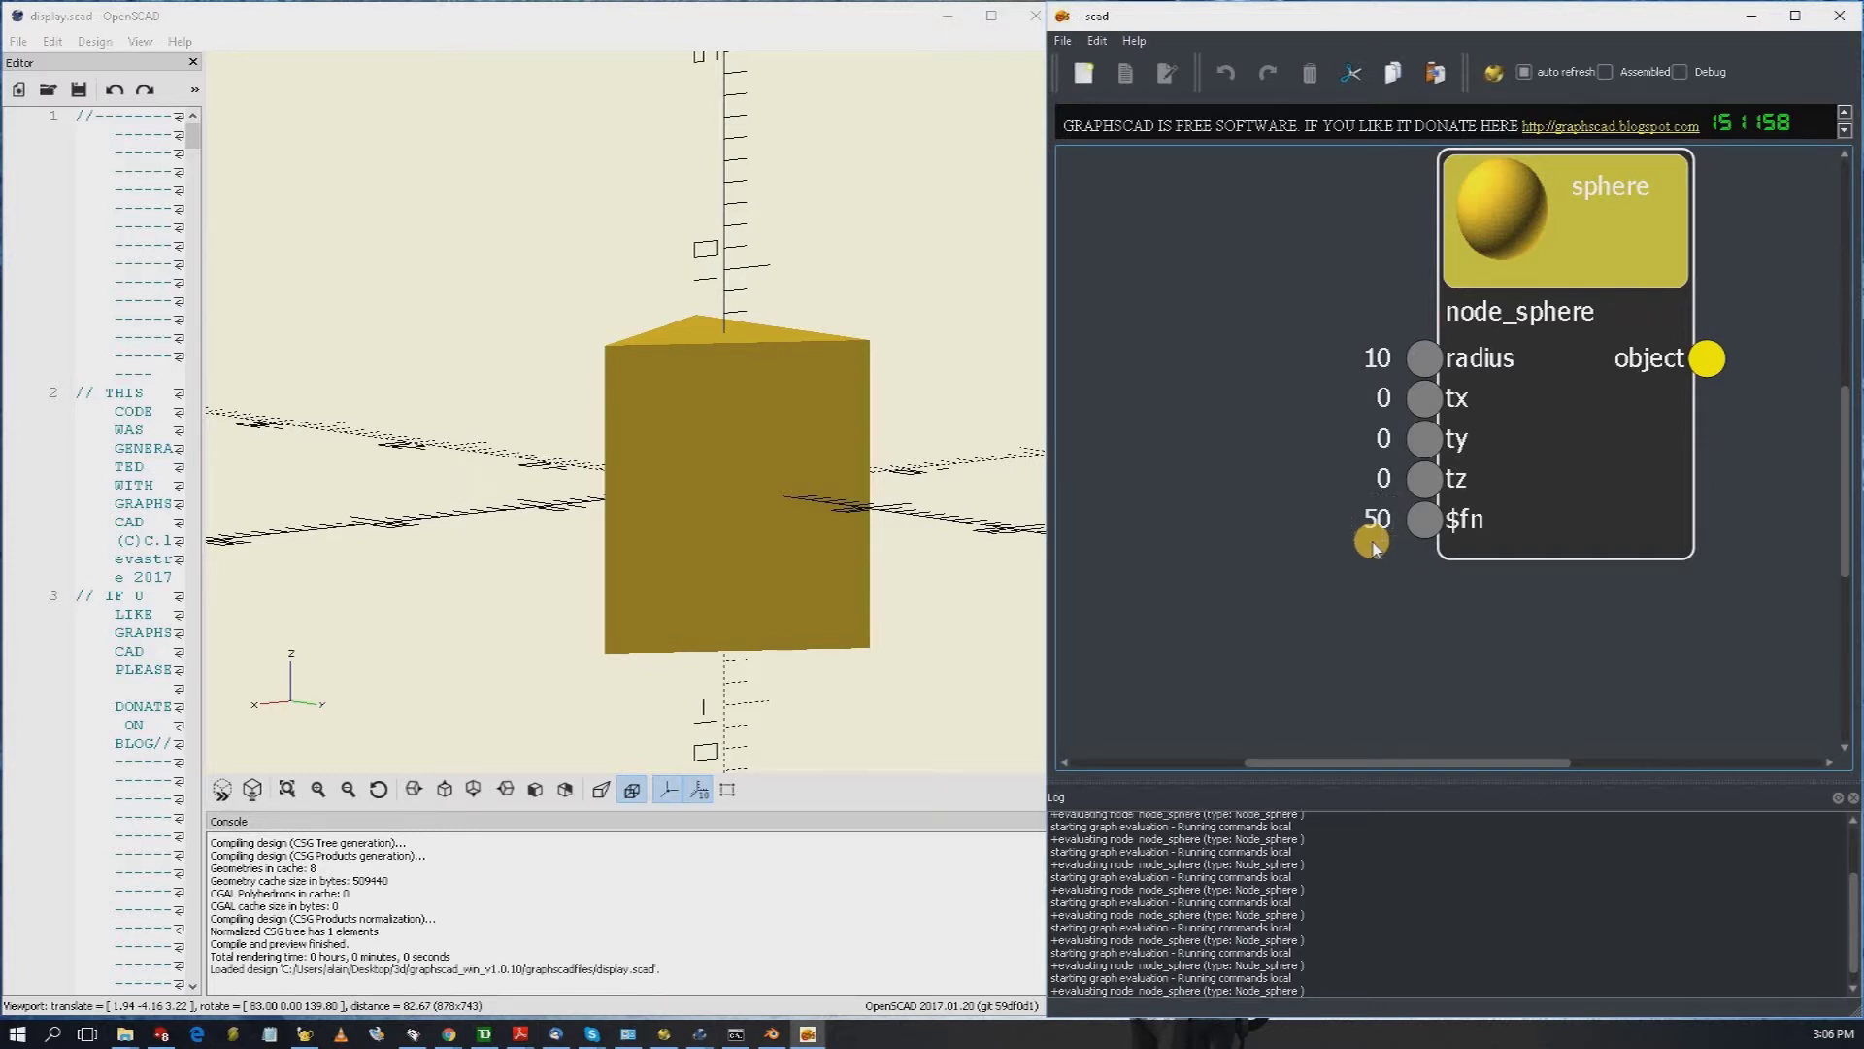
{"action": "left_click", "coordinate": [887, 515]}
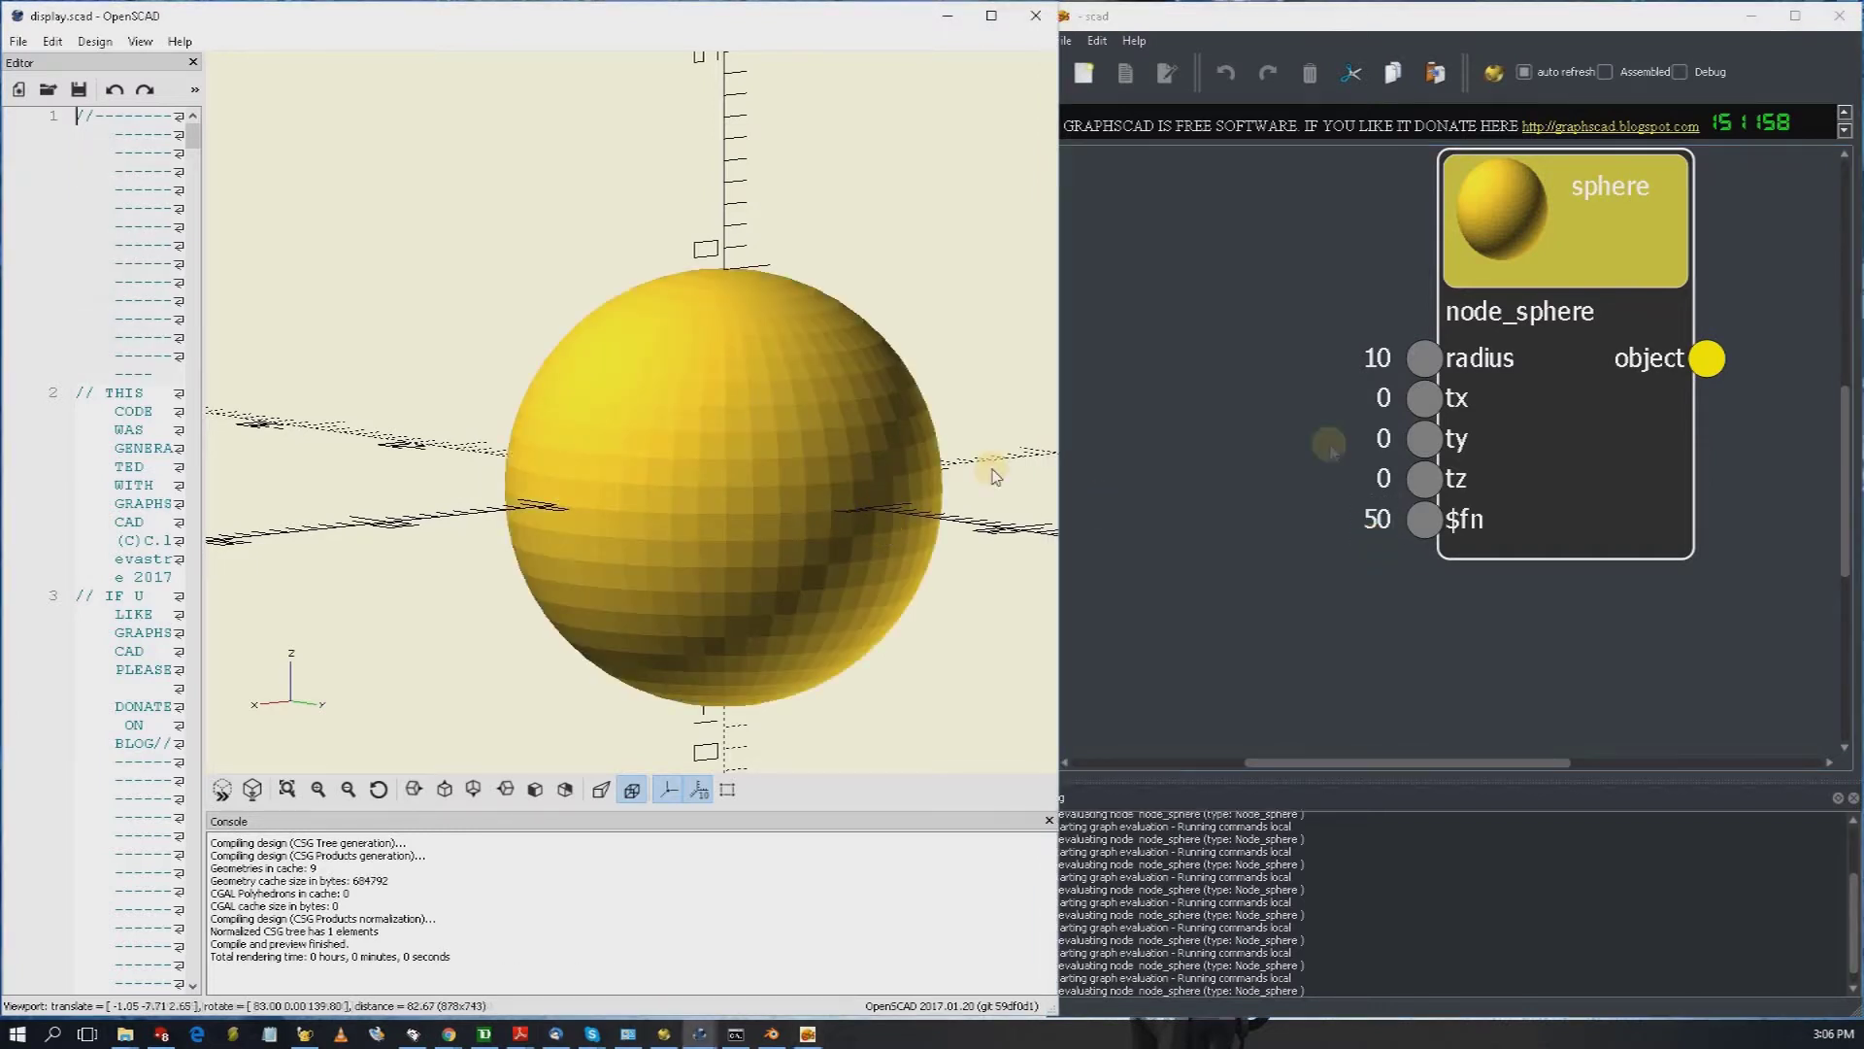
{"action": "left_click", "coordinate": [1303, 442]}
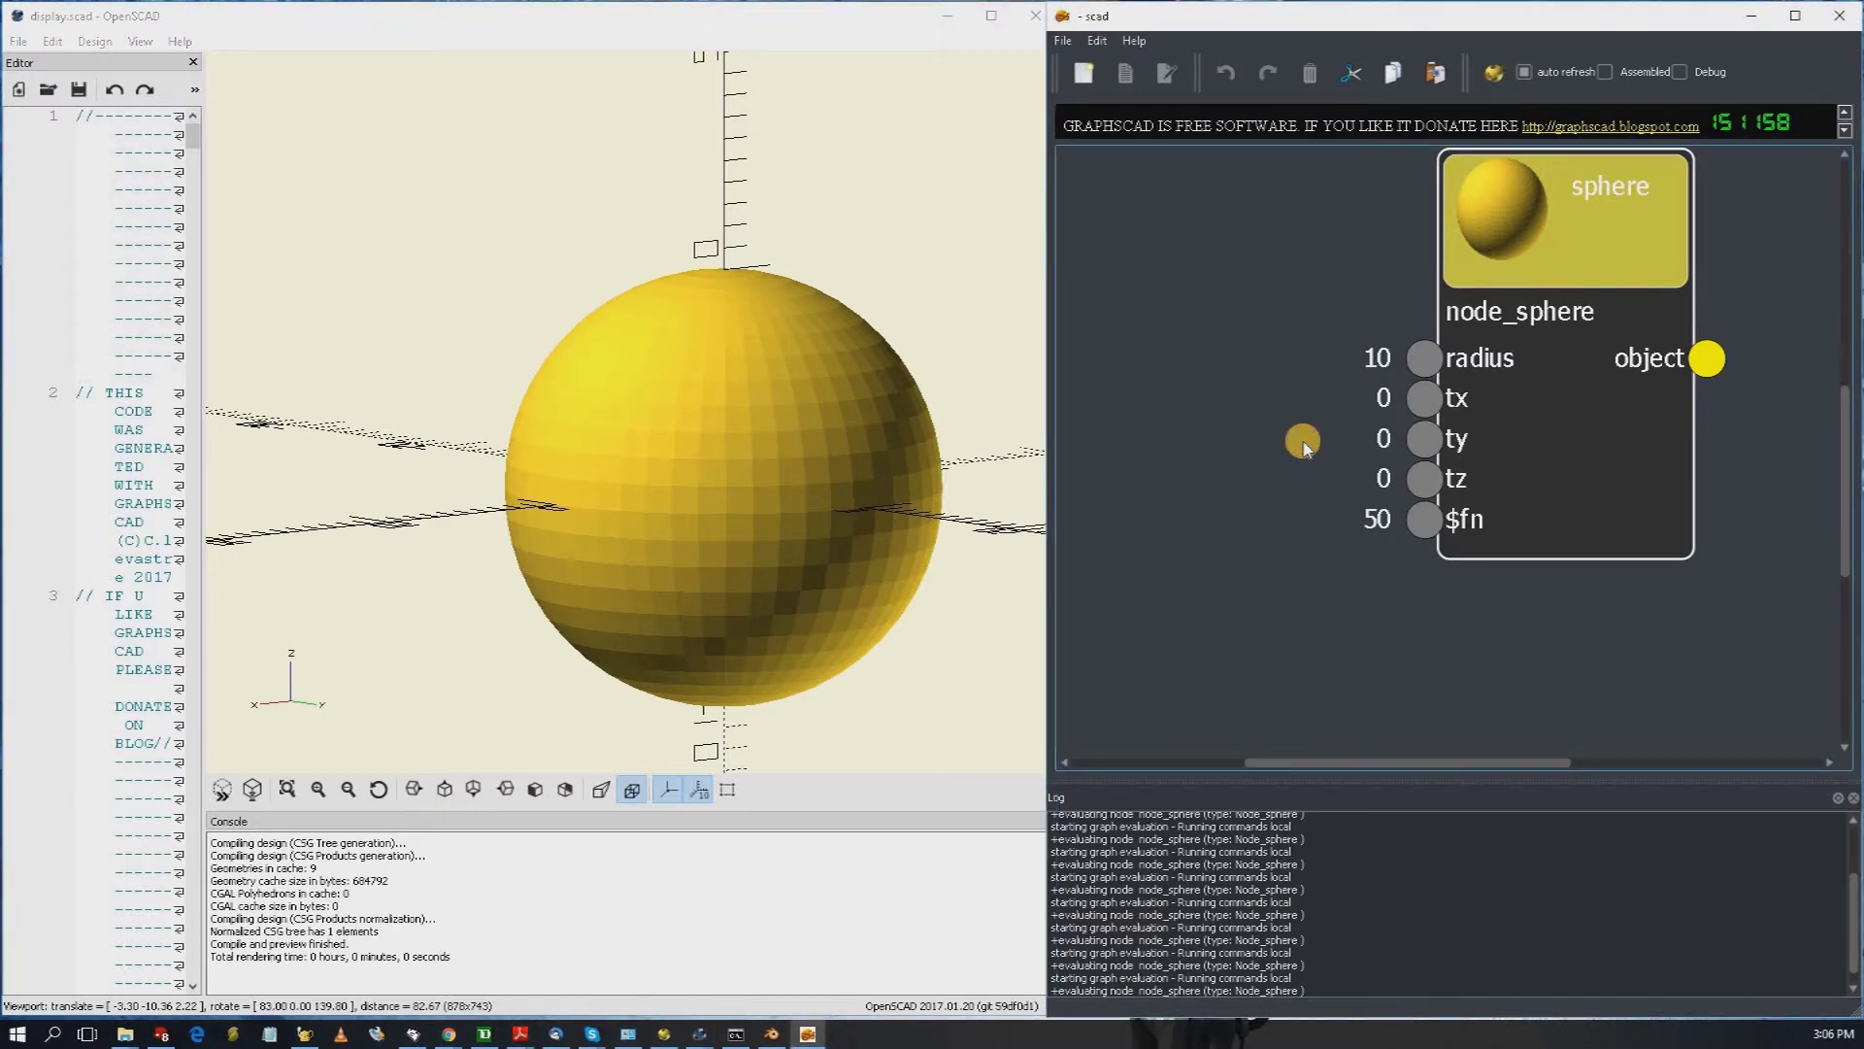
Step: Shift the sphere along the X axis by setting tx to 5.0
{"action": "scroll", "coordinate": [1303, 442], "scroll_direction": "down", "scroll_amount": 2}
{"action": "scroll", "coordinate": [1303, 442], "scroll_direction": "up", "scroll_amount": 2}
{"action": "scroll", "coordinate": [1303, 442], "scroll_direction": "down", "scroll_amount": 2}
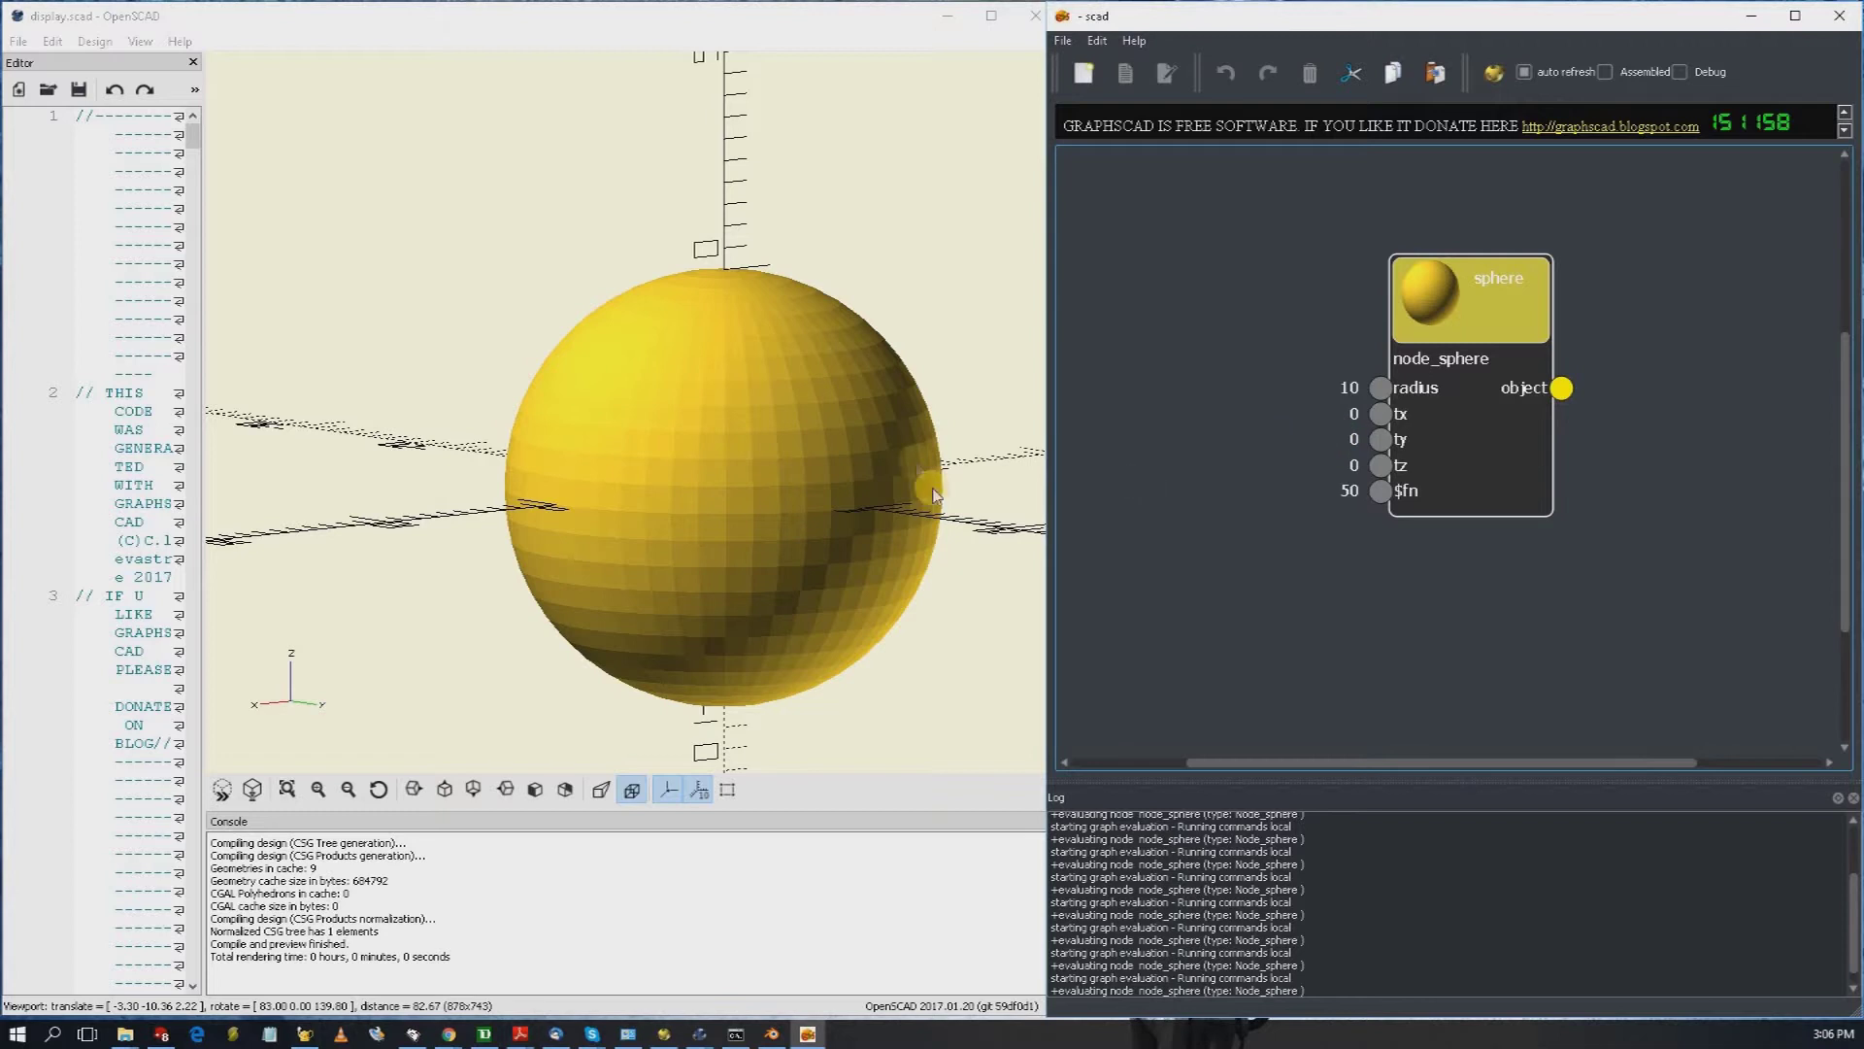
{"action": "left_click", "coordinate": [961, 366]}
{"action": "scroll", "coordinate": [940, 325], "scroll_direction": "down", "scroll_amount": 3}
{"action": "left_click_drag", "start_coordinate": [737, 490], "coordinate": [1356, 418]}
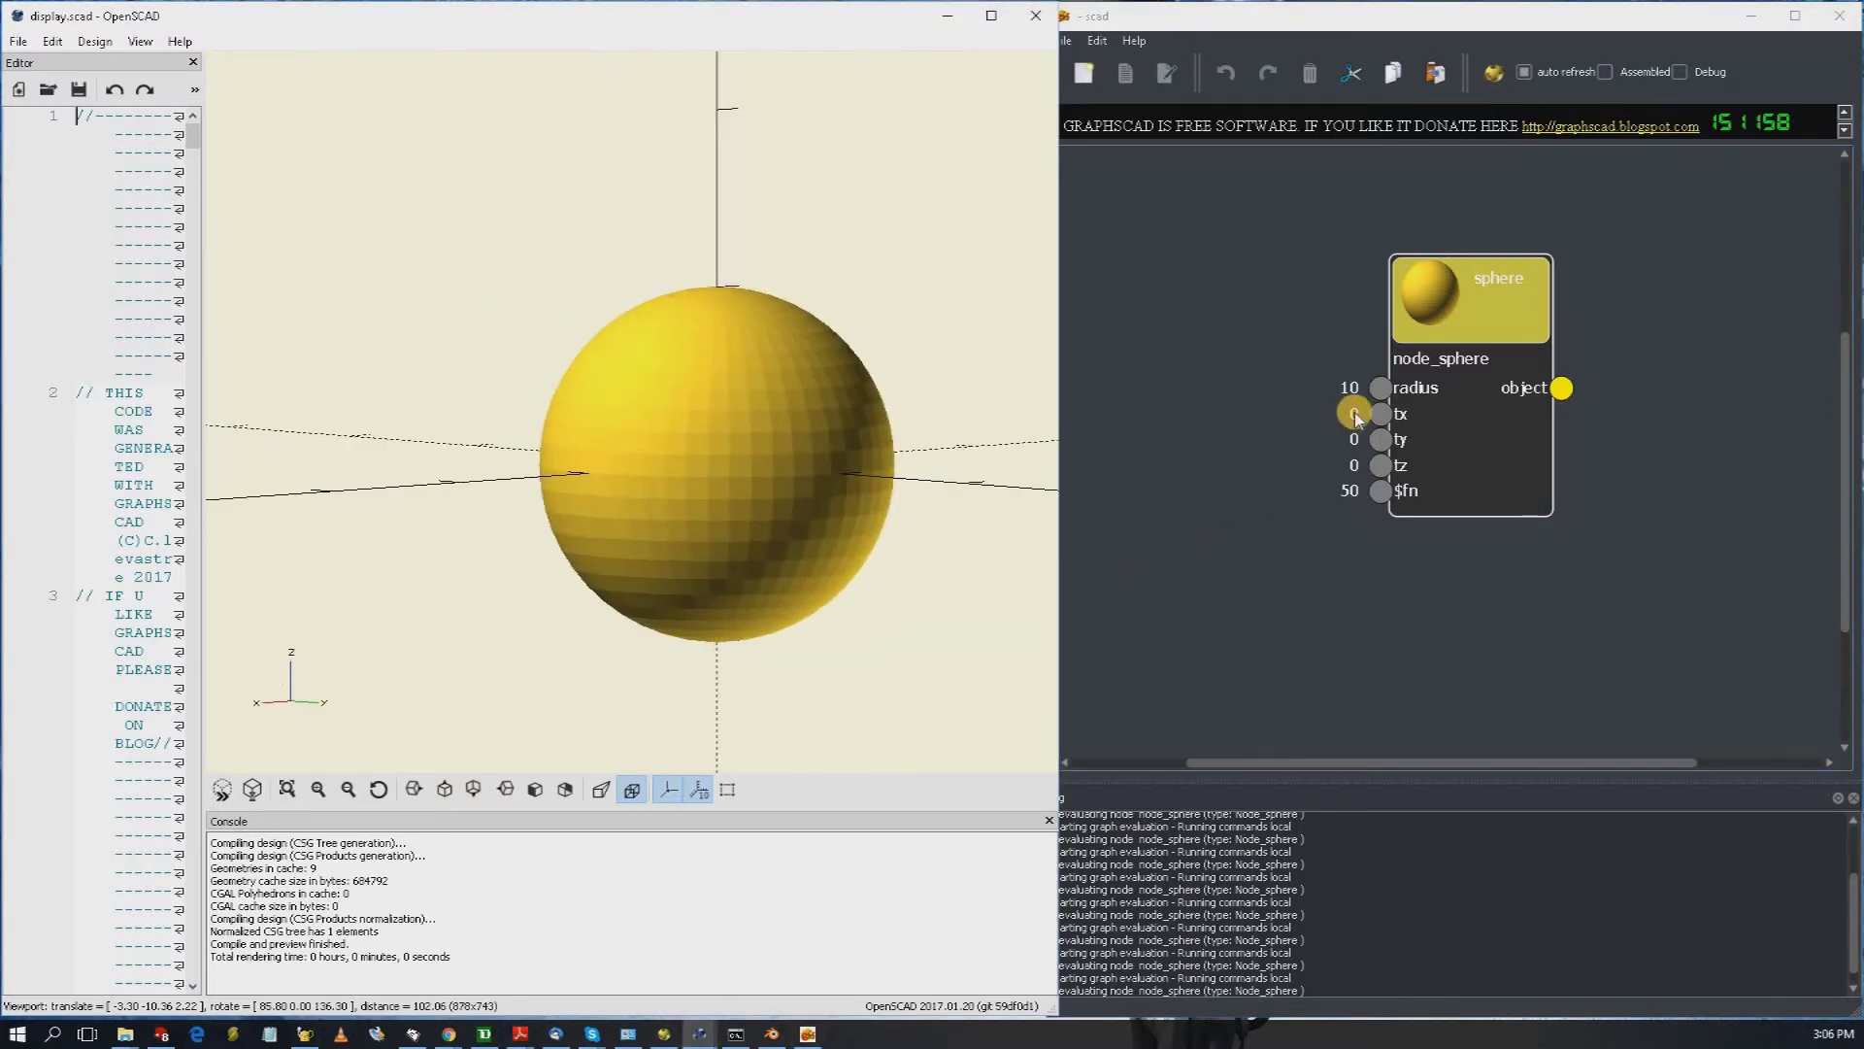
{"action": "left_click", "coordinate": [1357, 415]}
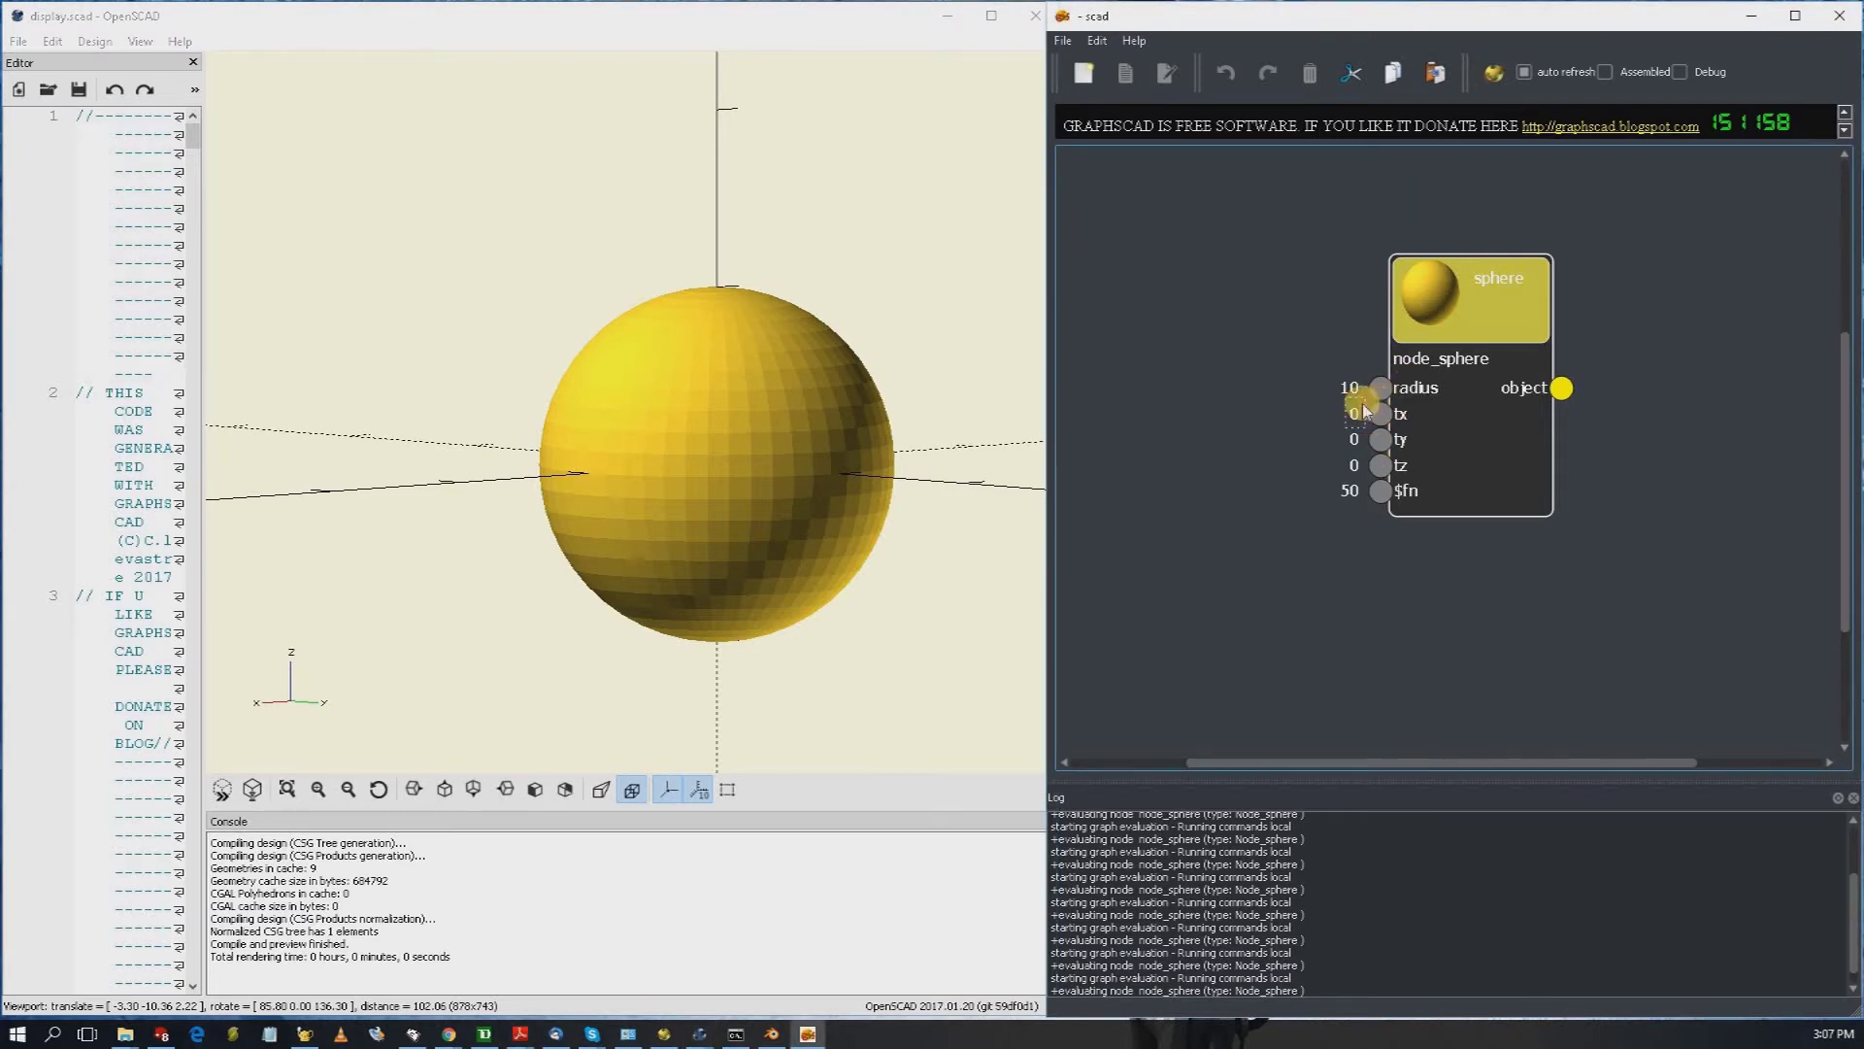
{"action": "scroll", "coordinate": [1357, 418], "scroll_direction": "up", "scroll_amount": 2}
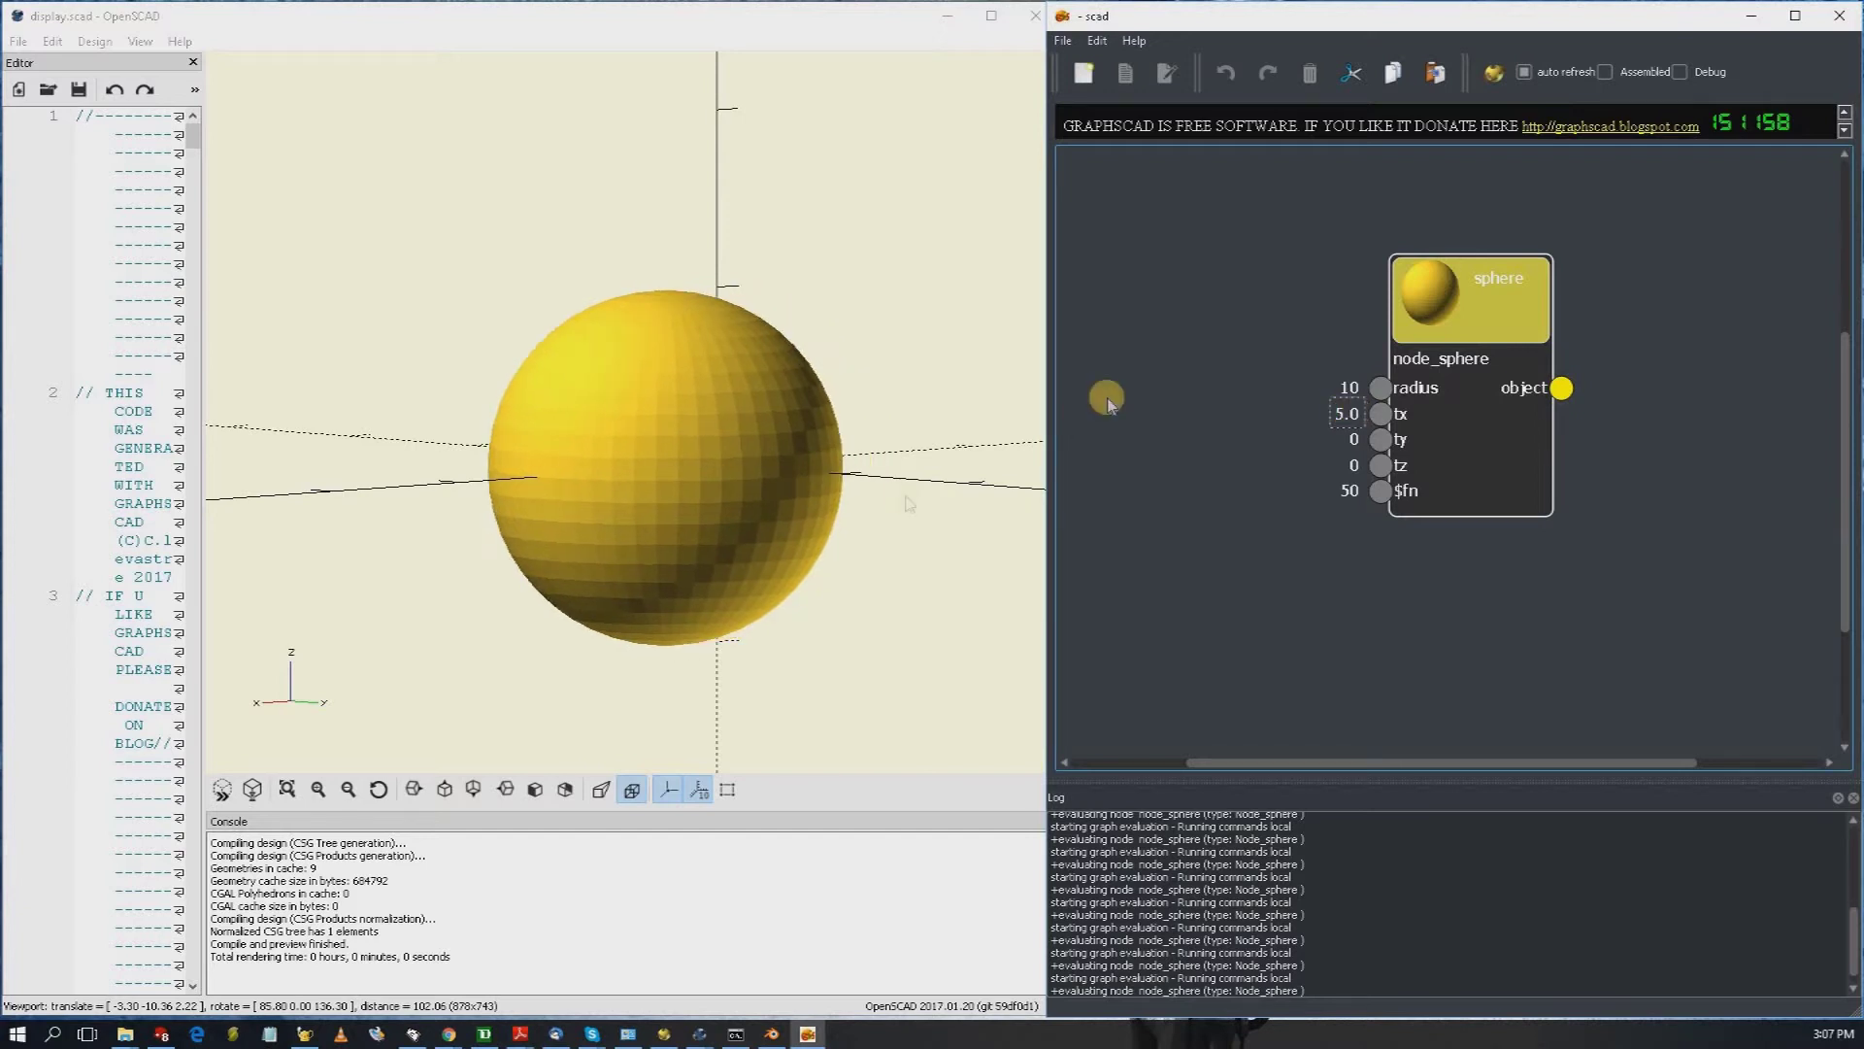
Step: Return the sphere node's tx to 0 and raise the sphere by setting tz to 10
{"action": "scroll", "coordinate": [1350, 425], "scroll_direction": "up", "scroll_amount": 2}
{"action": "scroll", "coordinate": [1359, 466], "scroll_direction": "up", "scroll_amount": 5}
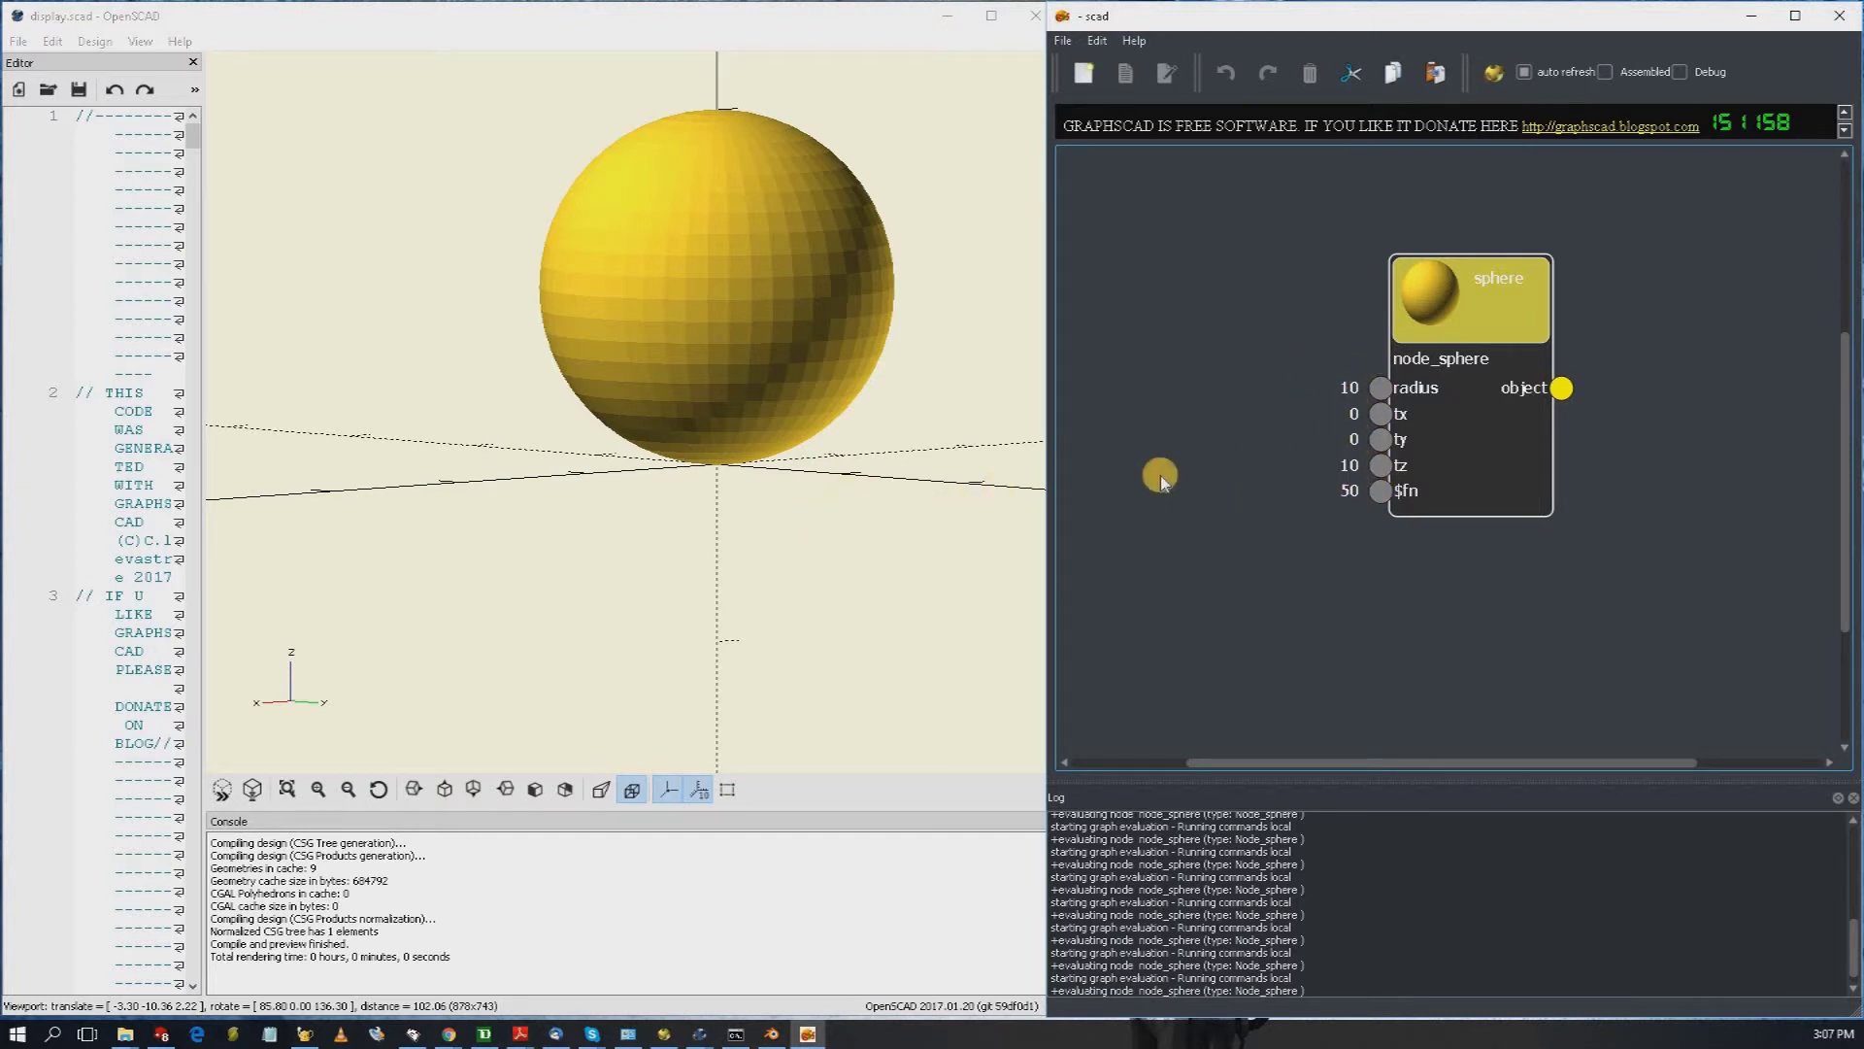
{"action": "left_click_drag", "start_coordinate": [813, 503], "coordinate": [1292, 550]}
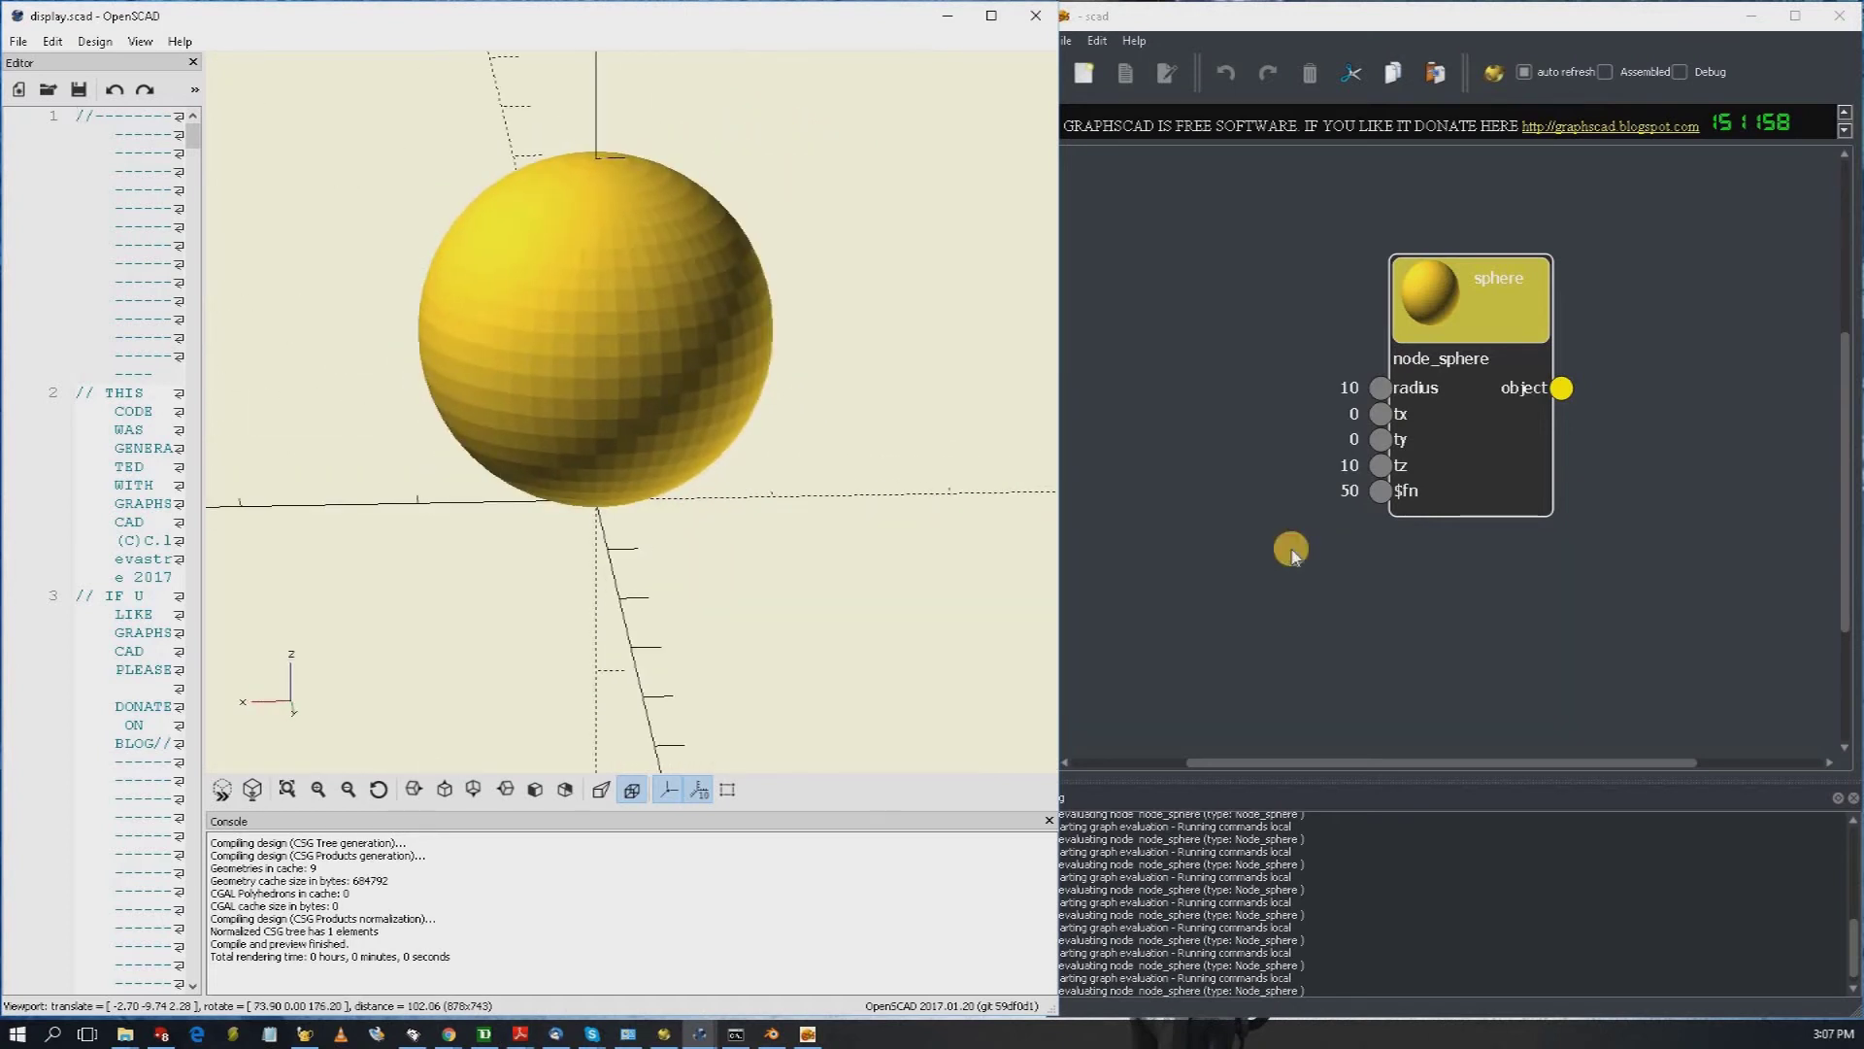
Step: Reposition the sphere node within the graph to make room for another node
{"action": "scroll", "coordinate": [1291, 549], "scroll_direction": "down", "scroll_amount": 2}
{"action": "left_click", "coordinate": [1372, 242]}
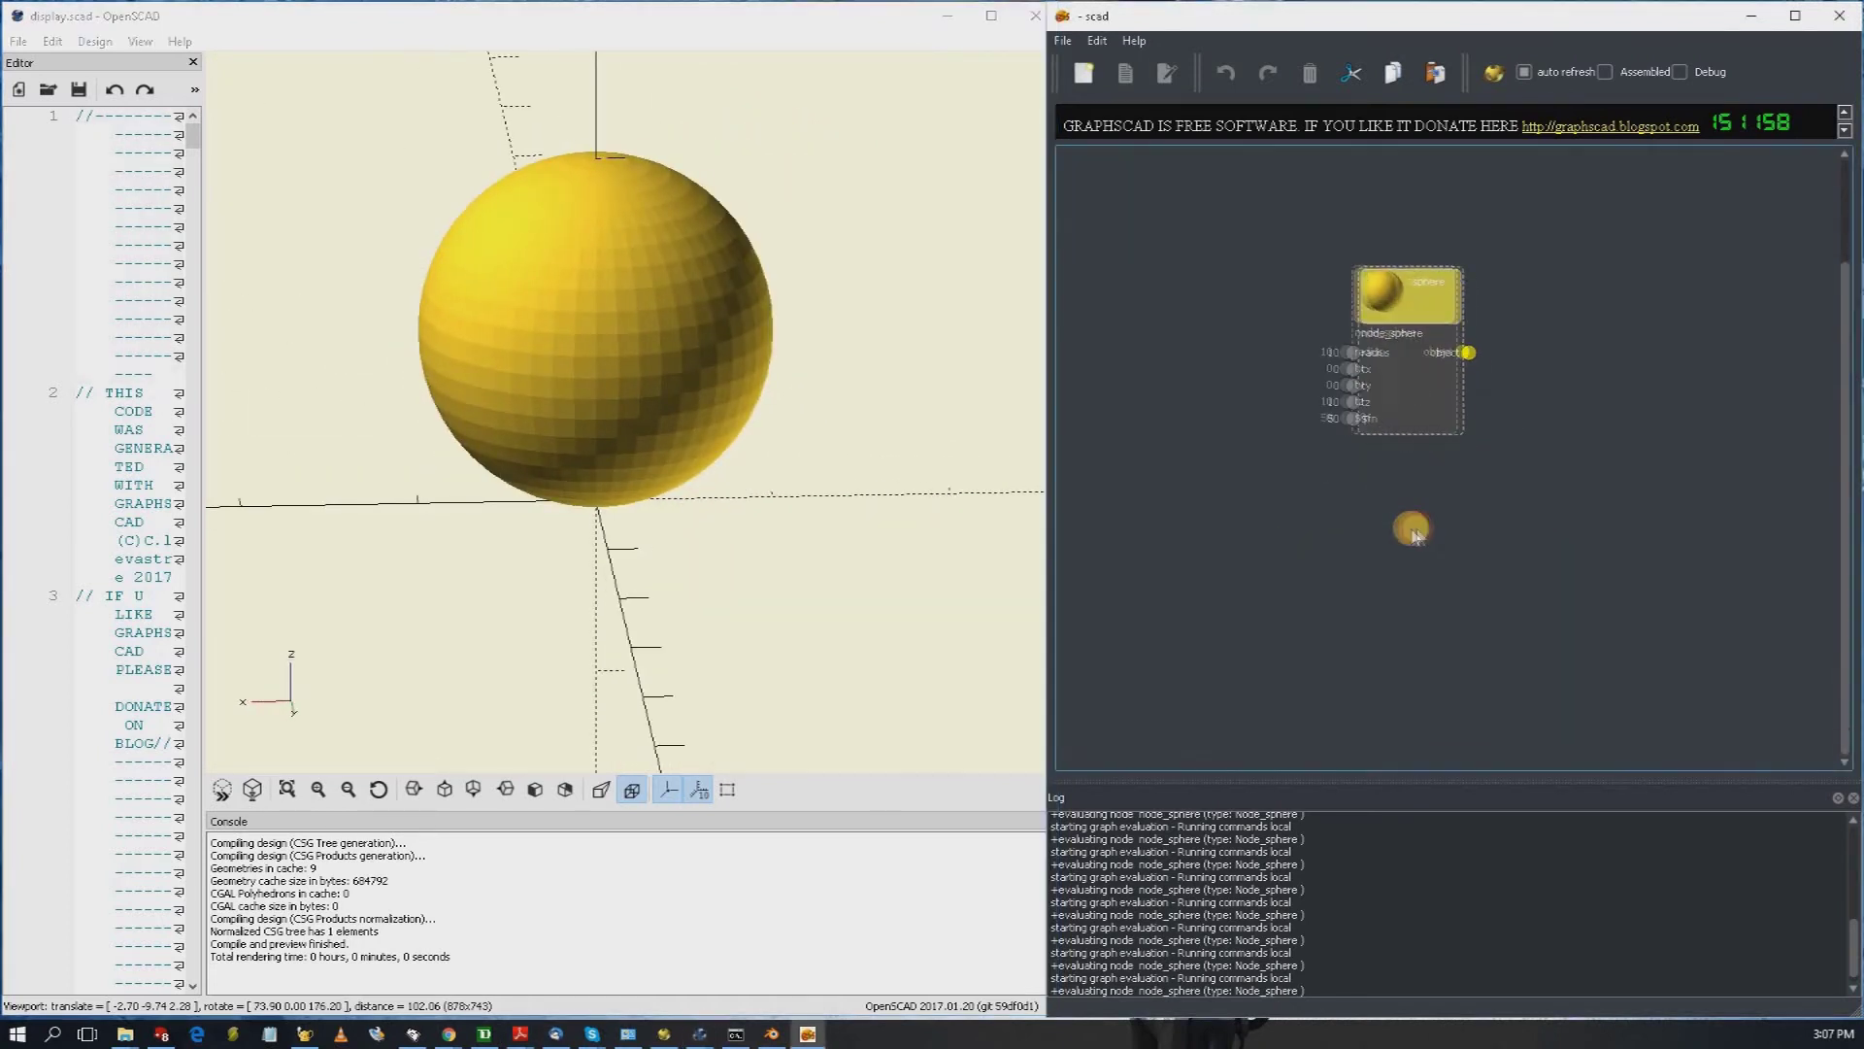
Step: Add a cube object node below the sphere node and set the sphere's radius to 5
{"action": "right_click", "coordinate": [1432, 550]}
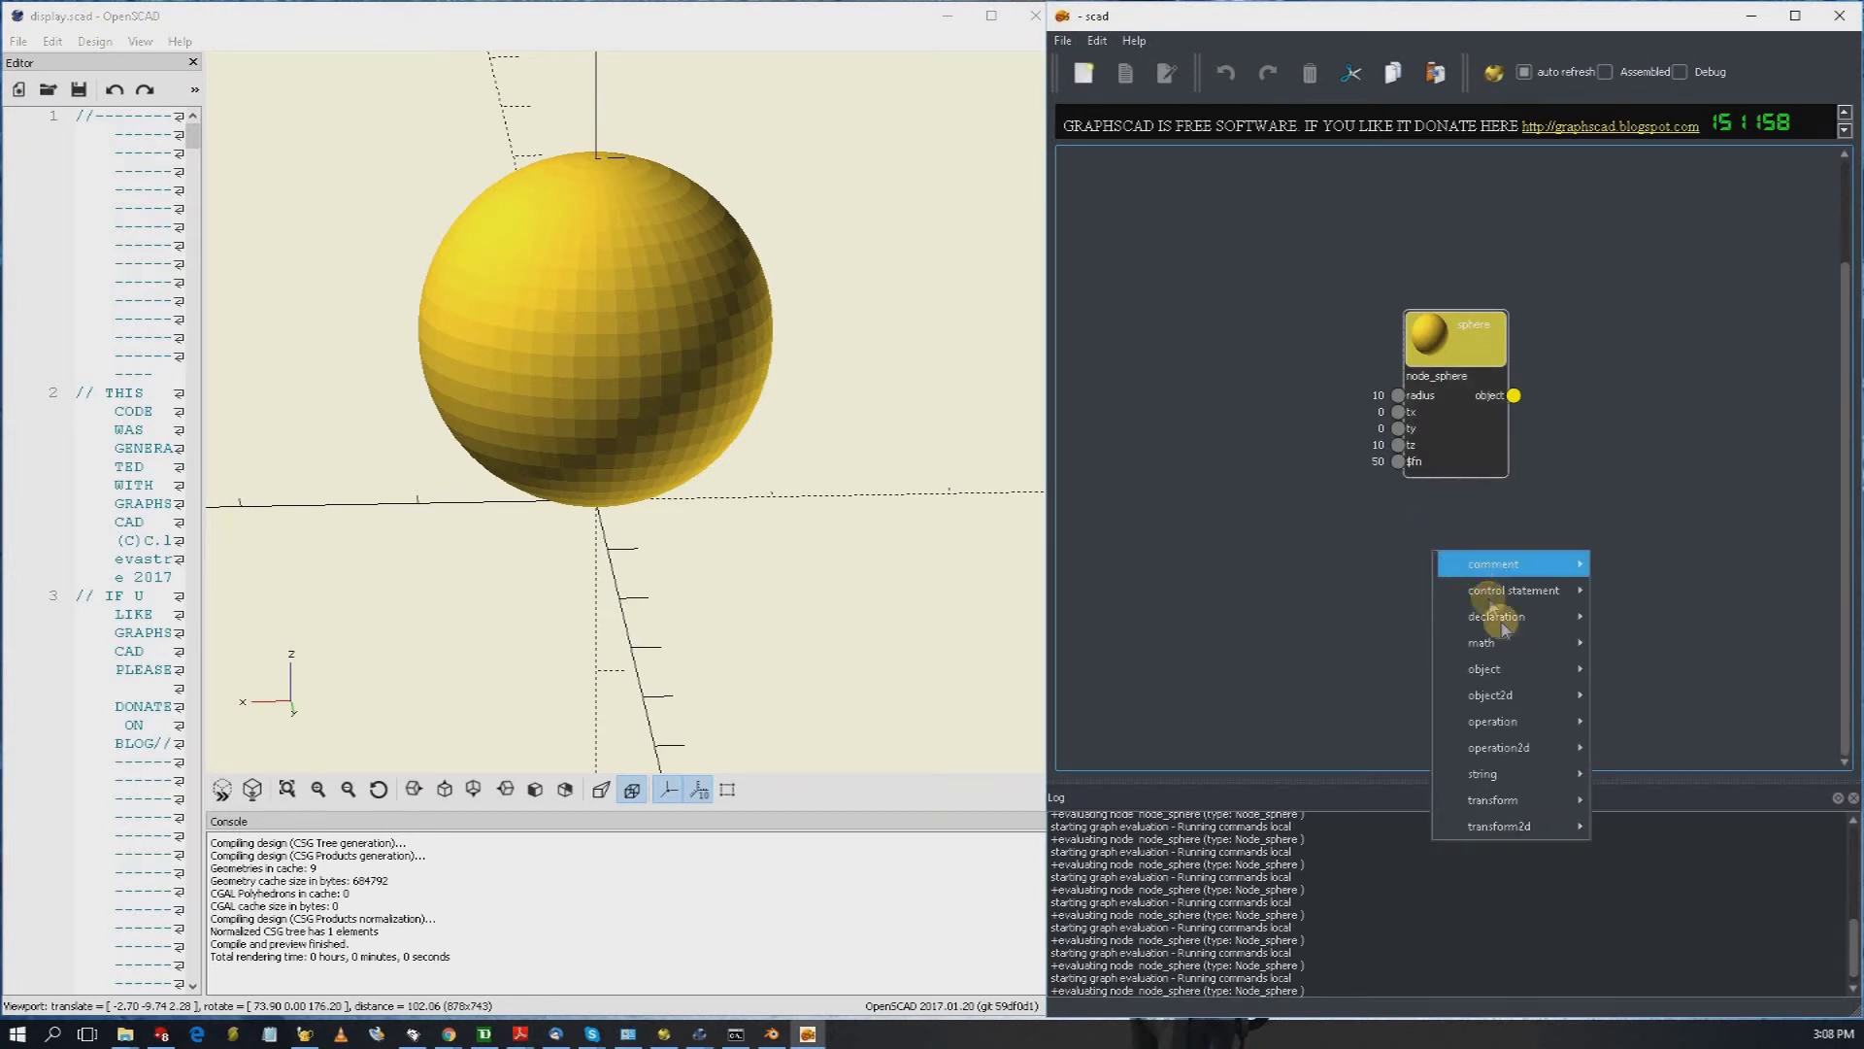
{"action": "mouse_move", "coordinate": [1503, 680]}
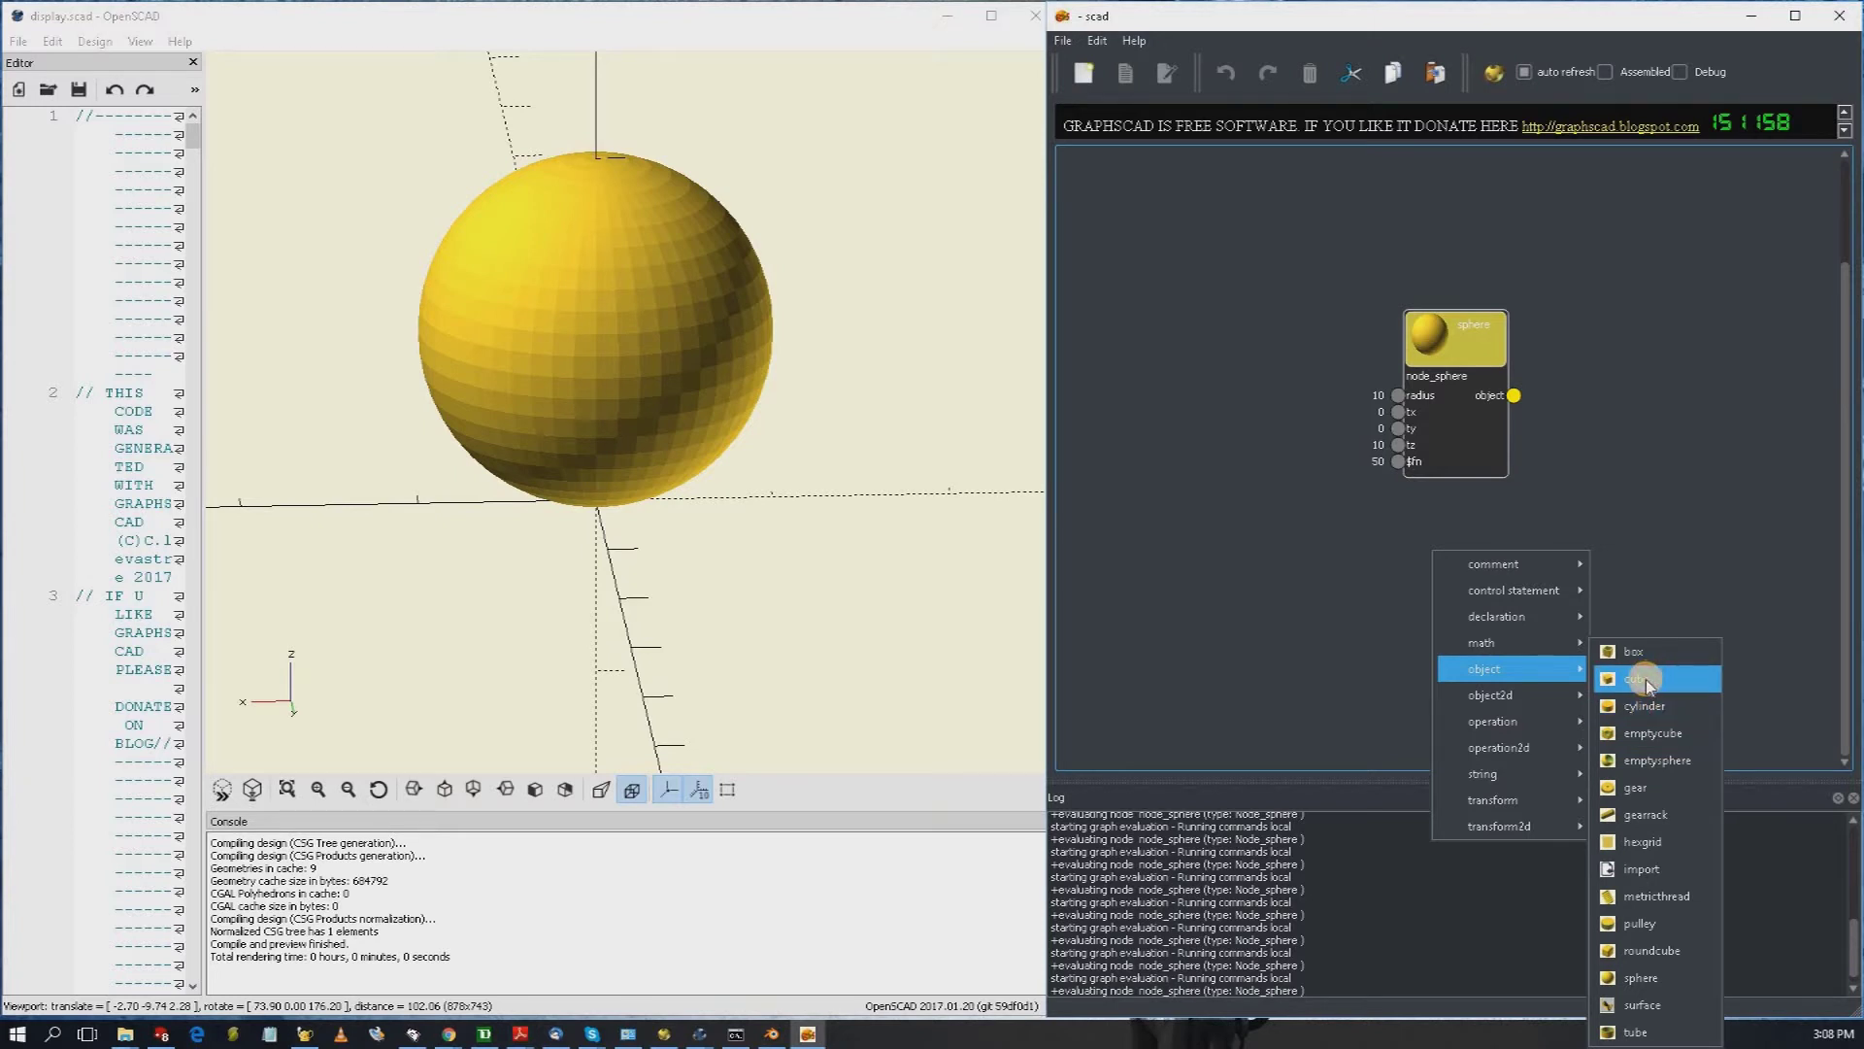
{"action": "left_click", "coordinate": [1648, 679]}
{"action": "left_click_drag", "start_coordinate": [1485, 551], "coordinate": [1479, 529]}
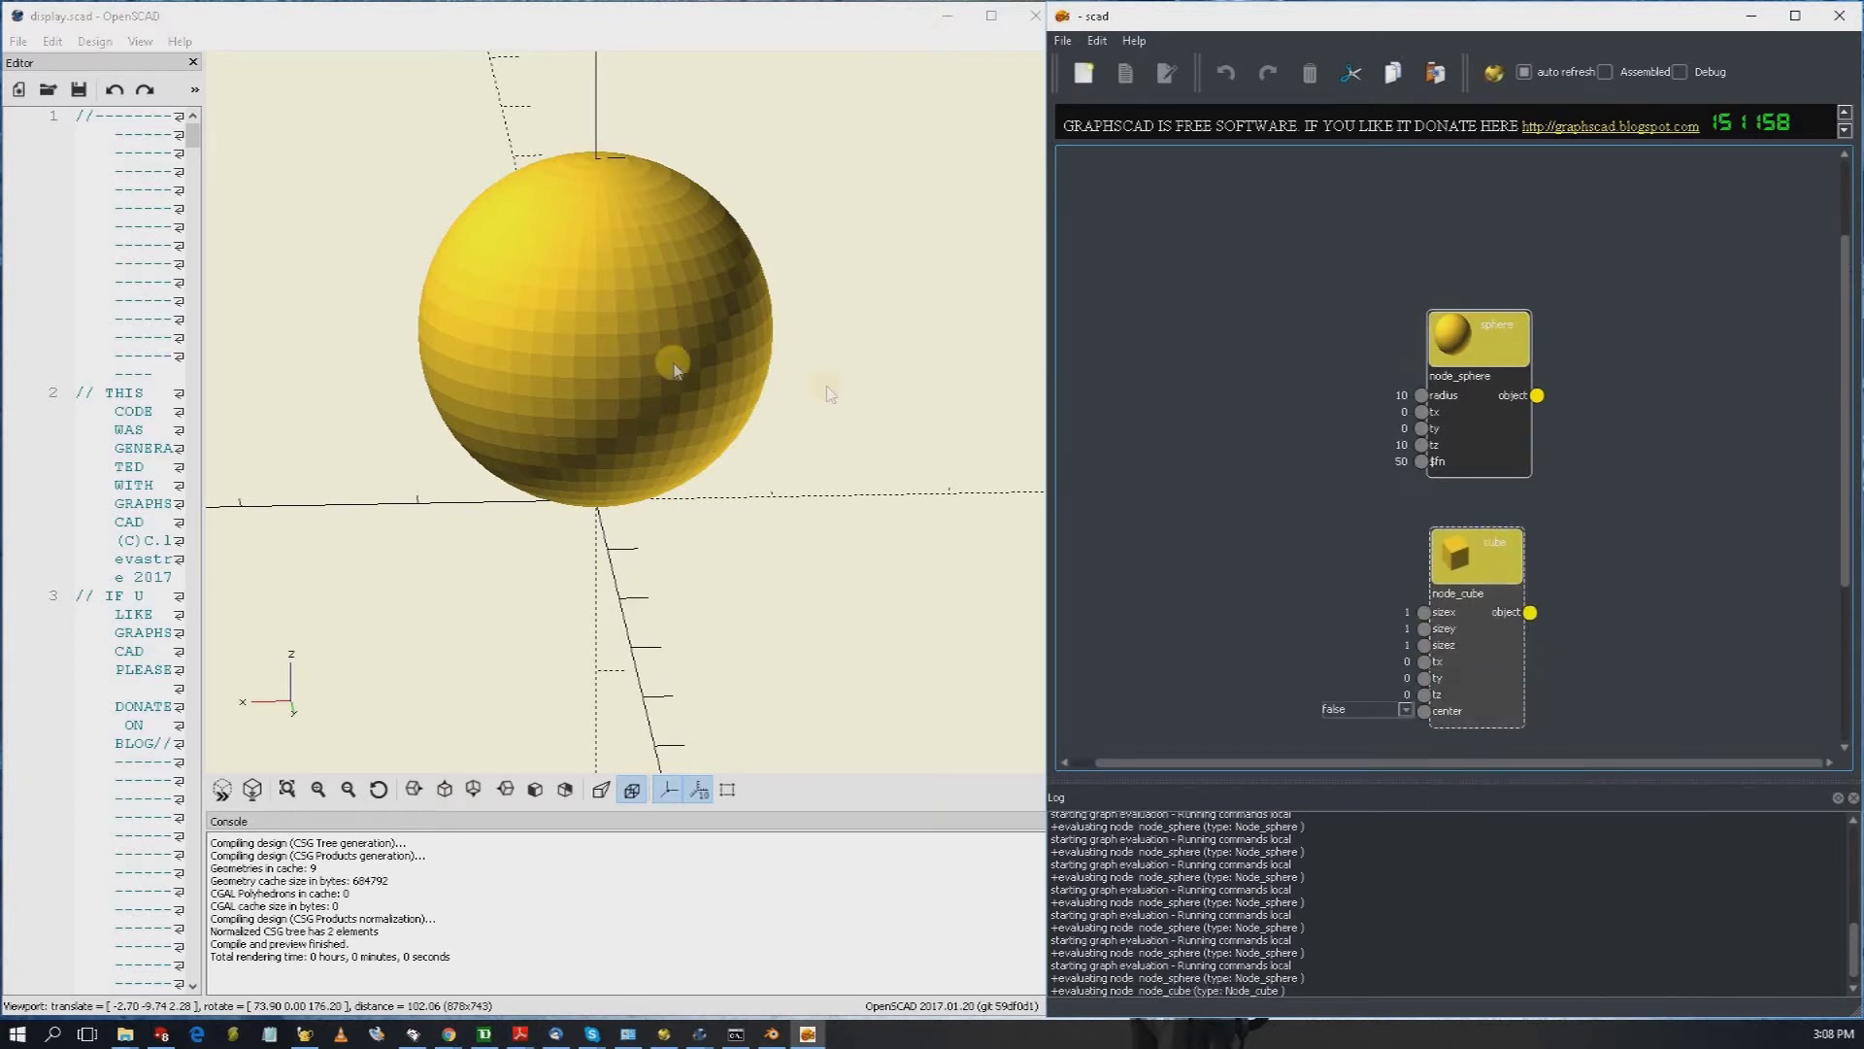
{"action": "left_click", "coordinate": [1434, 413]}
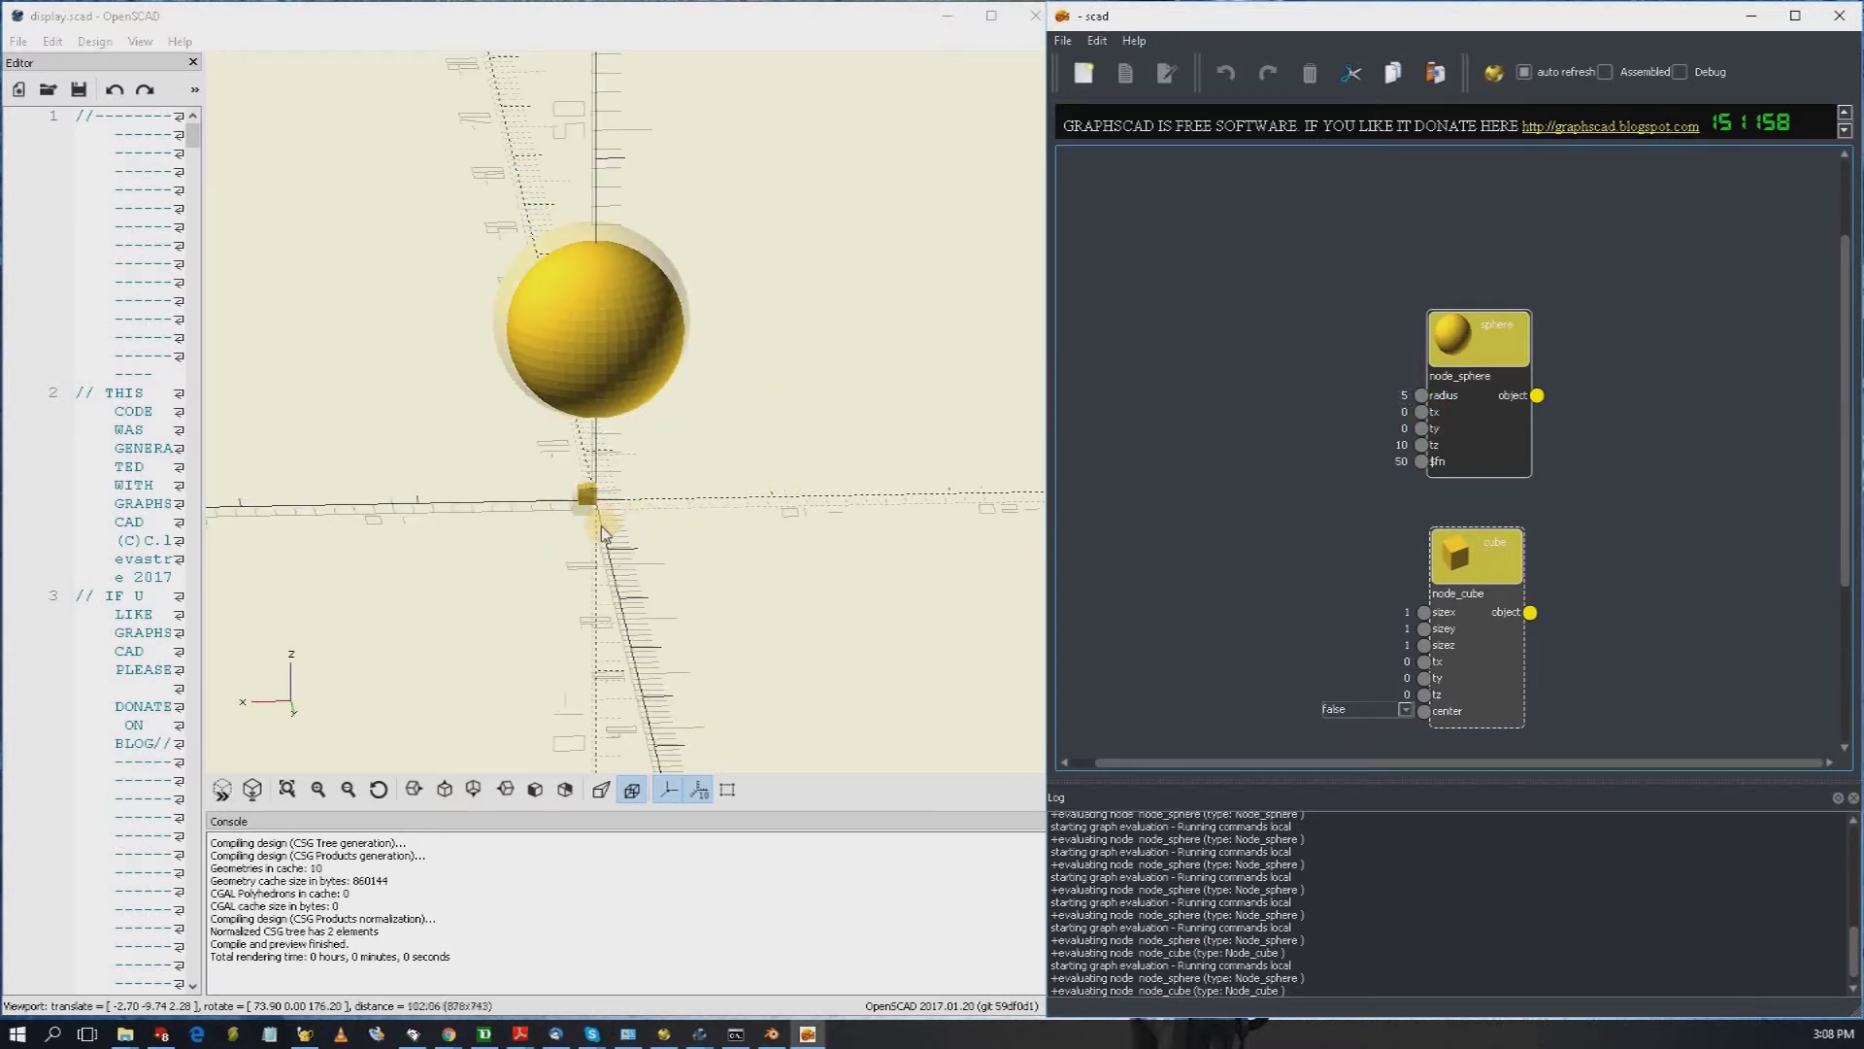
{"action": "scroll", "coordinate": [583, 543], "scroll_direction": "up", "scroll_amount": 7}
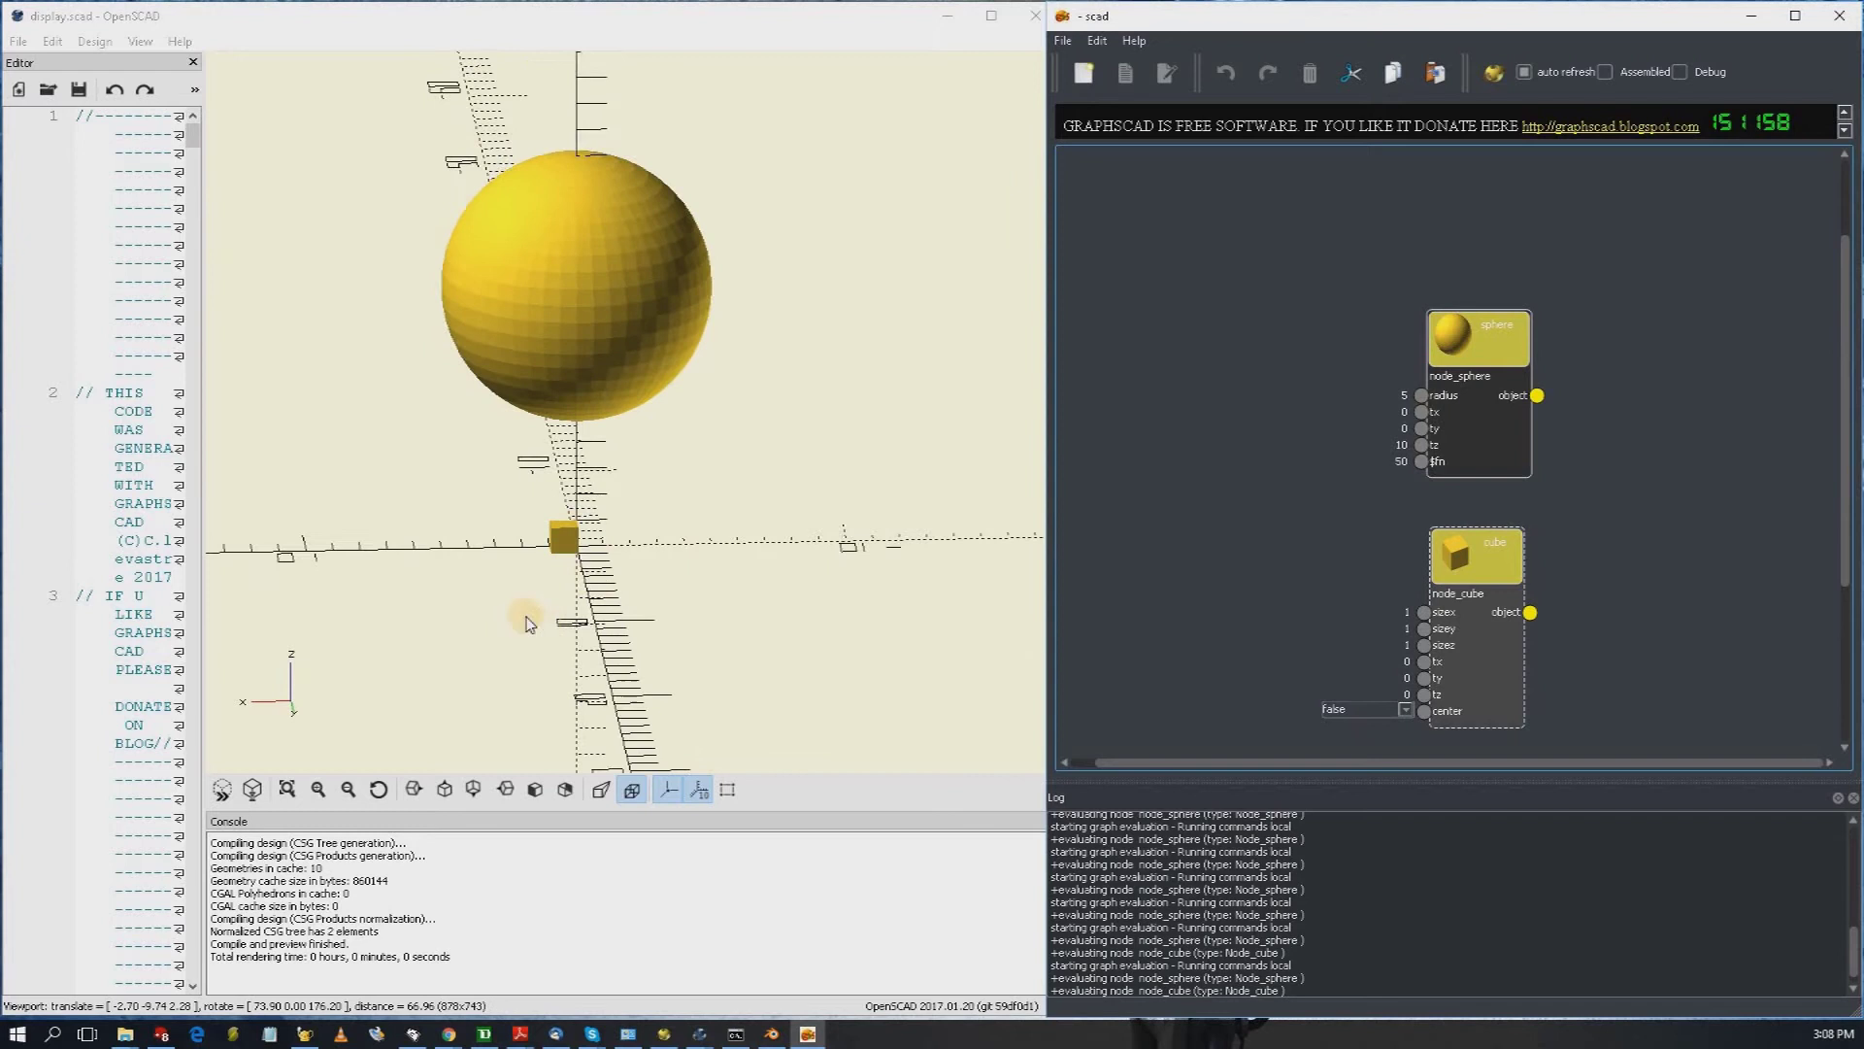
Step: Set the cube node's sizex to 5 and sizey to 5, keeping sizez at 1
{"action": "left_click", "coordinate": [1413, 617]}
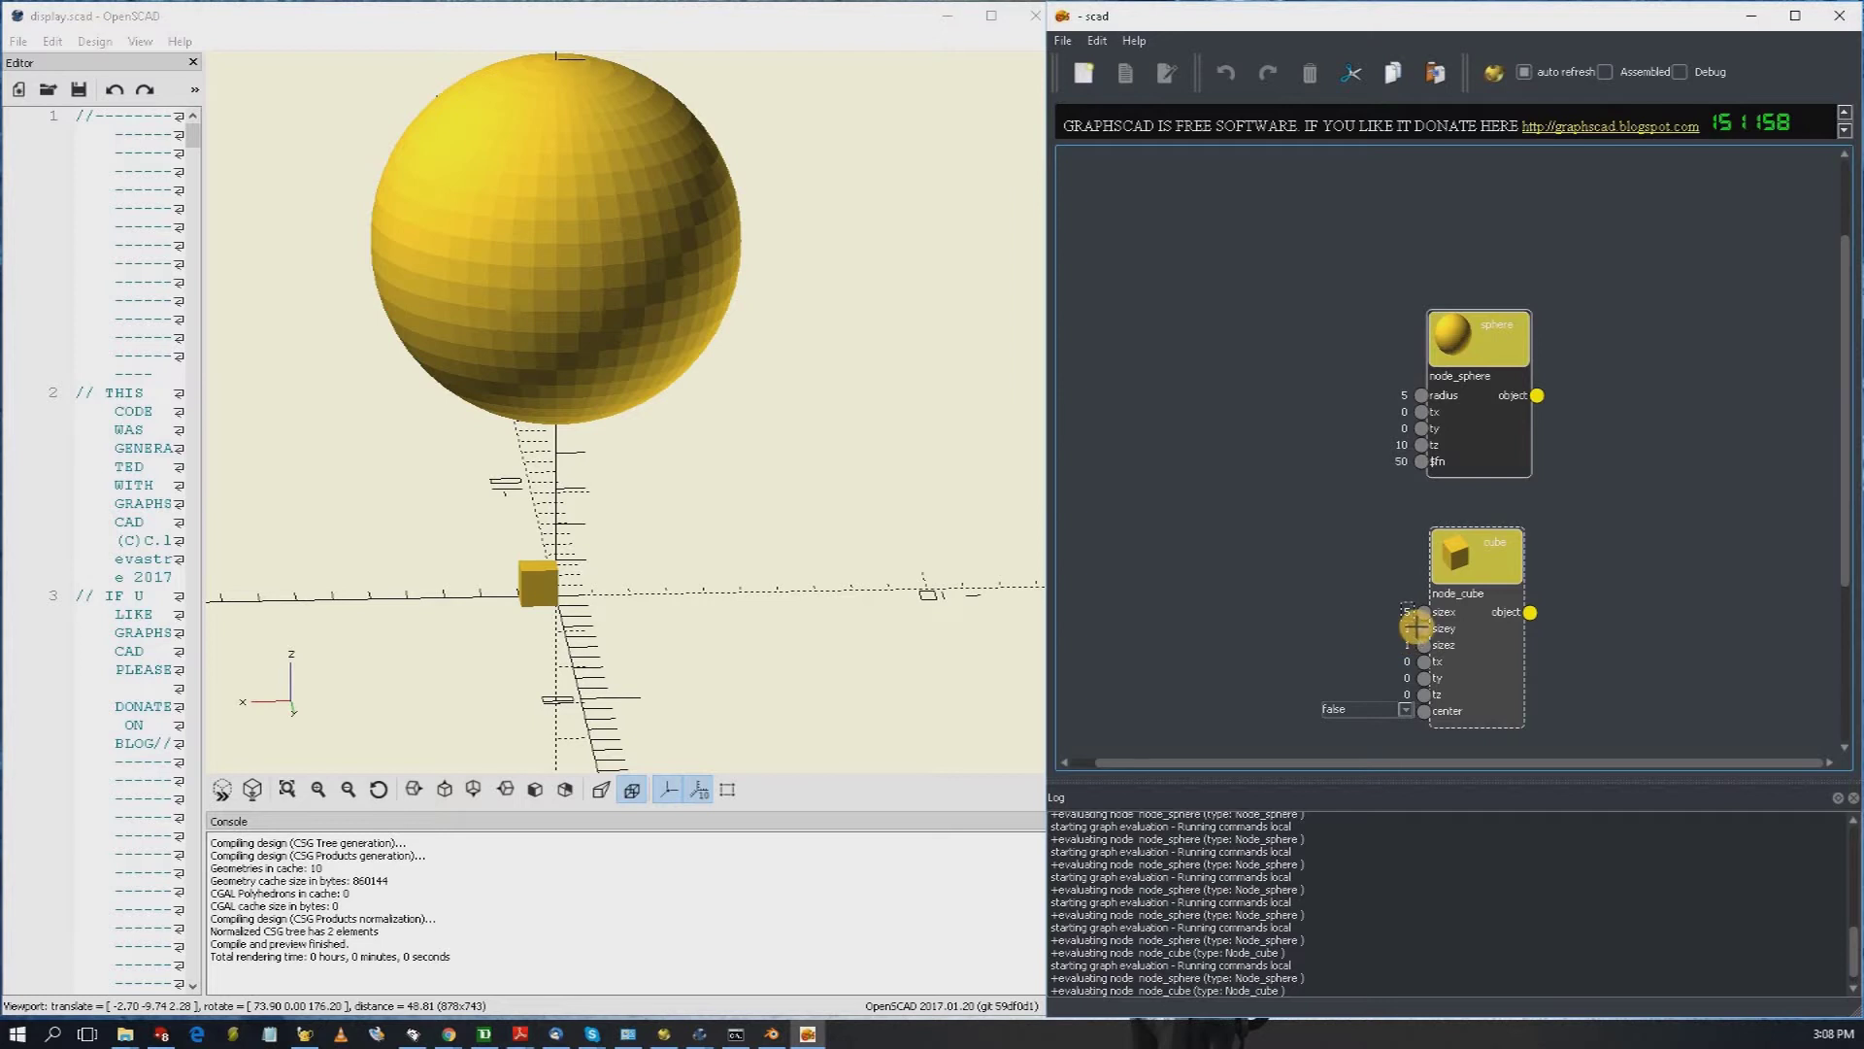
{"action": "type", "text": "5"}
{"action": "key", "text": "Return"}
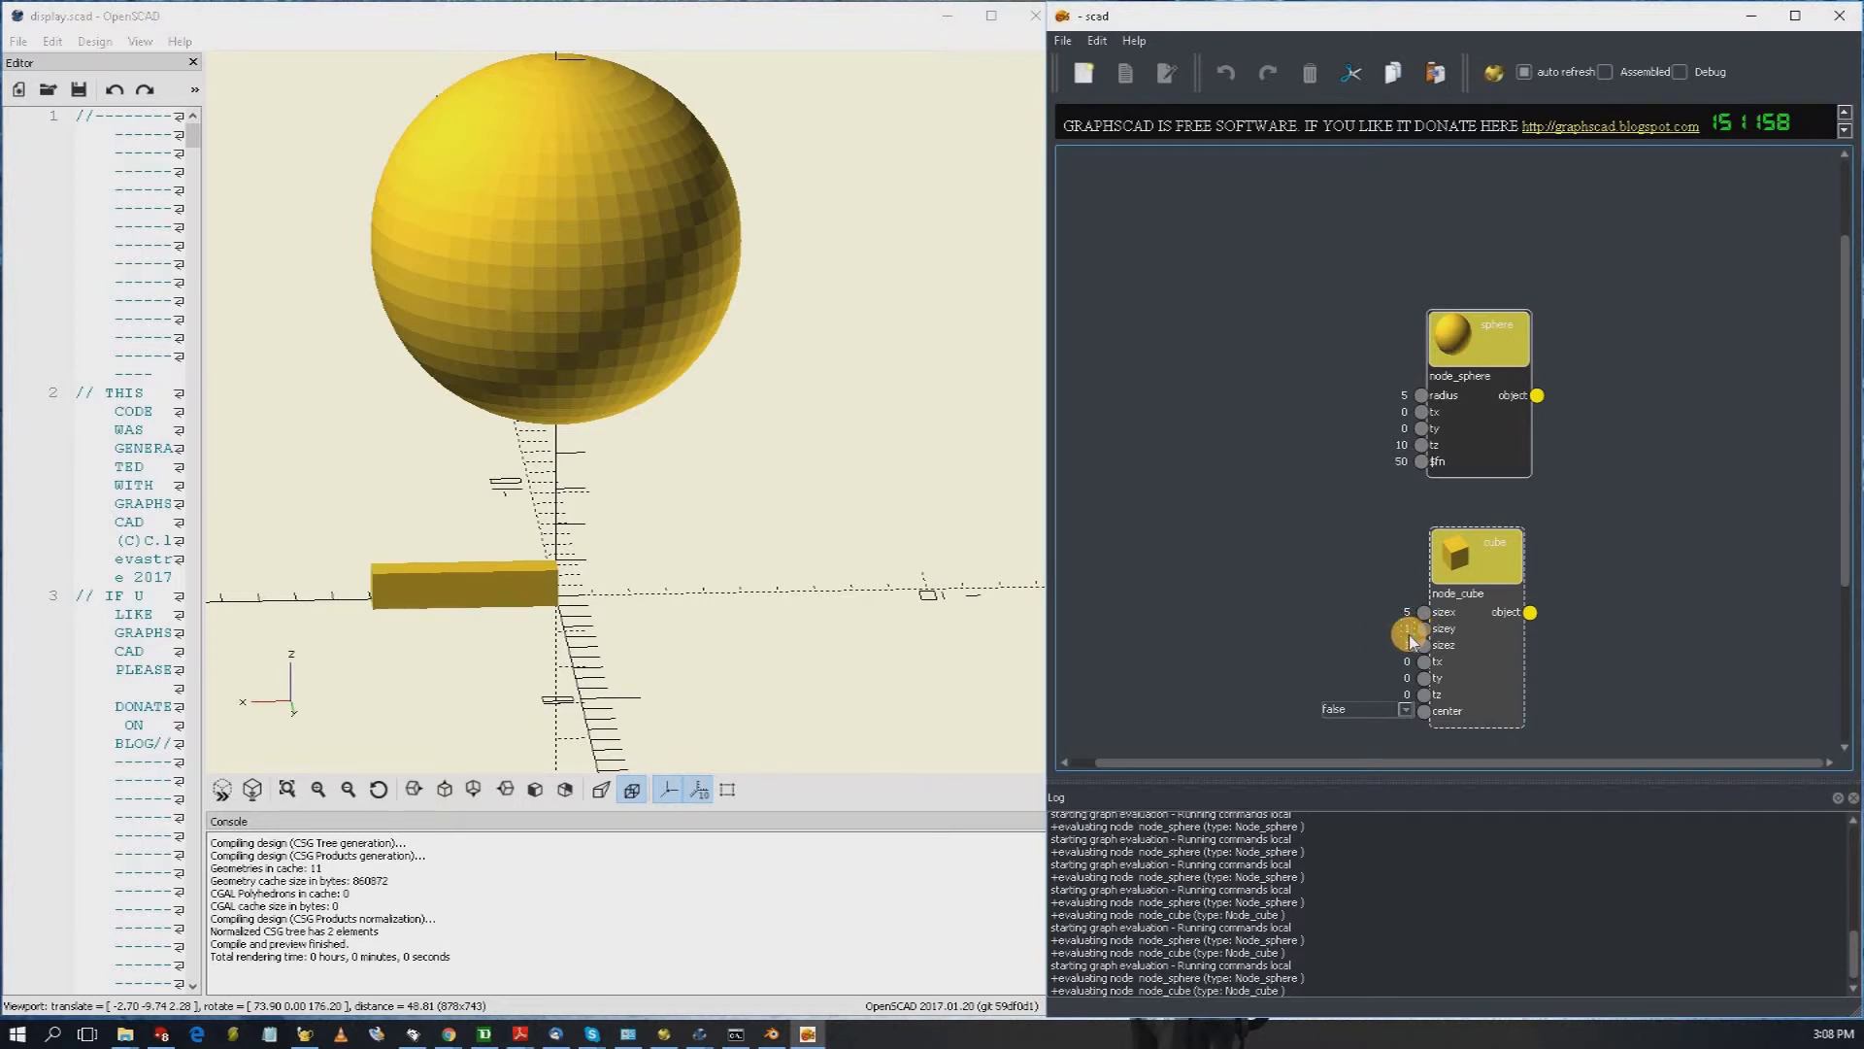
{"action": "type", "text": "5"}
{"action": "left_click", "coordinate": [1409, 645]}
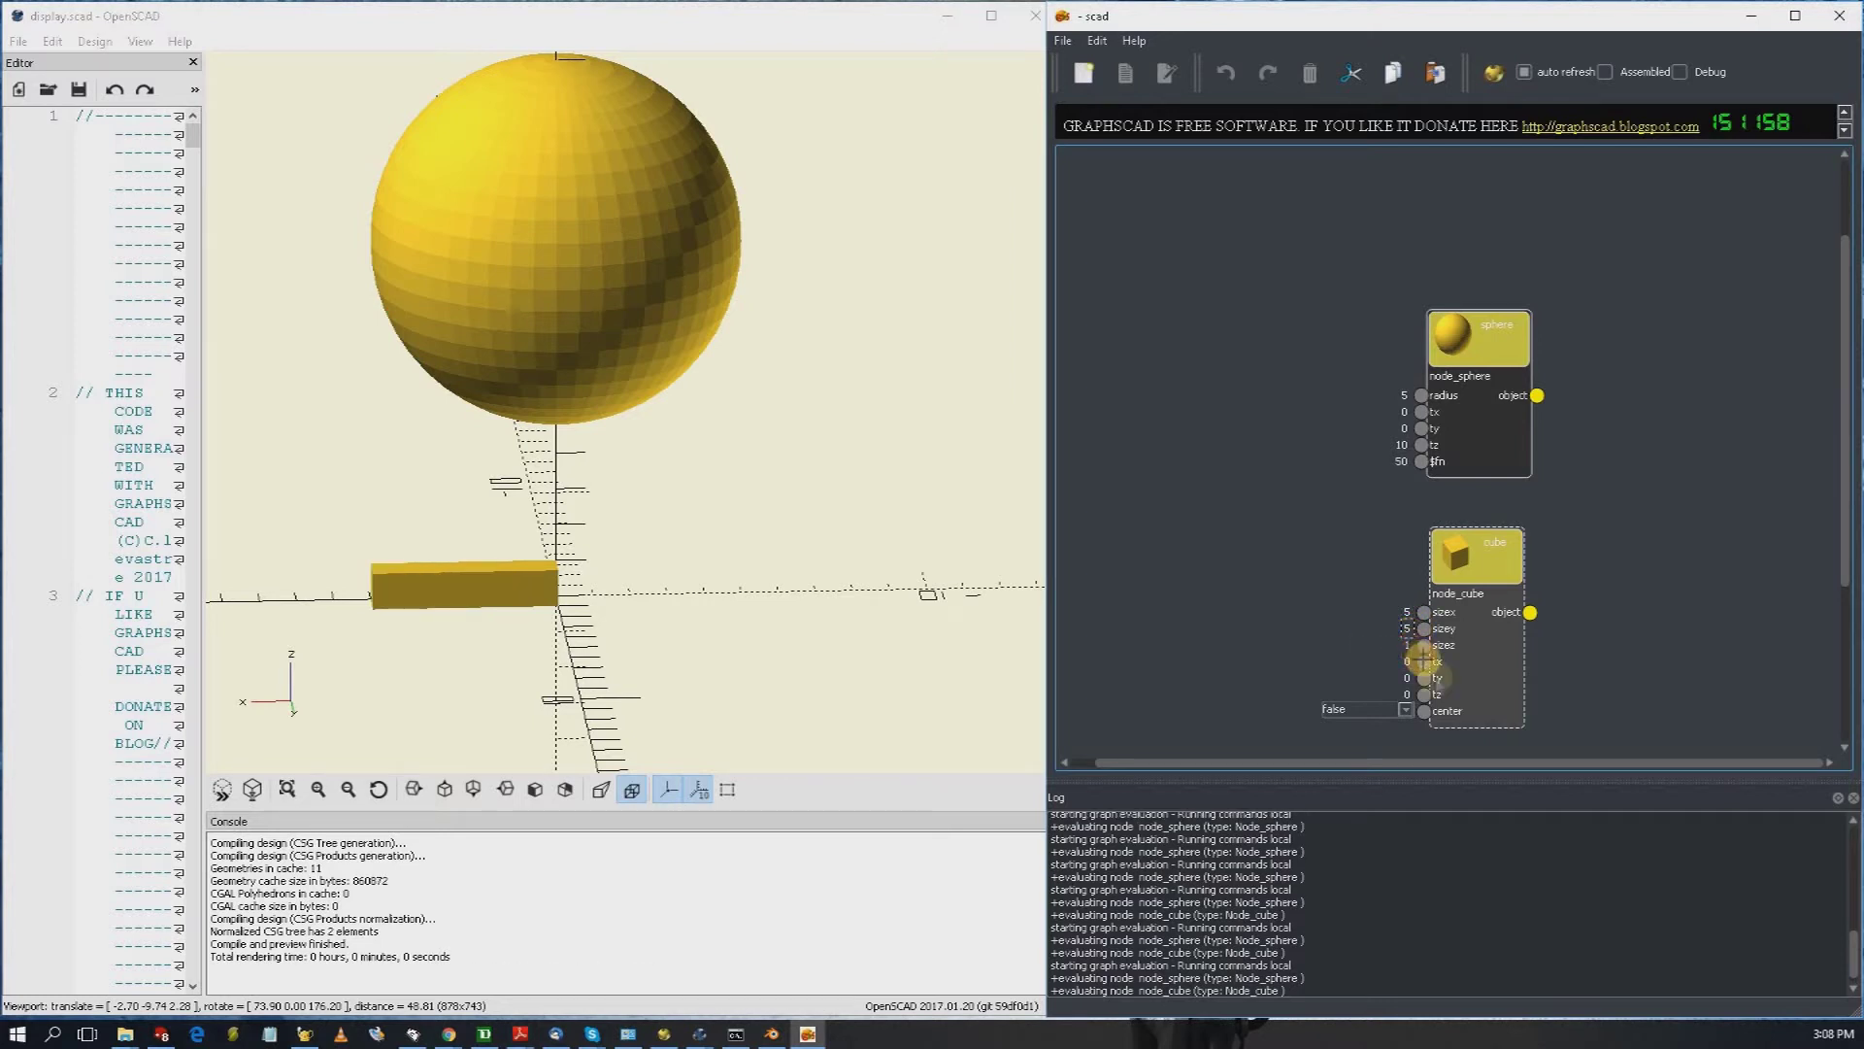
{"action": "type", "text": "1"}
Step: Centre the cube on the origin by setting its center option to true
{"action": "left_click", "coordinate": [1405, 709]}
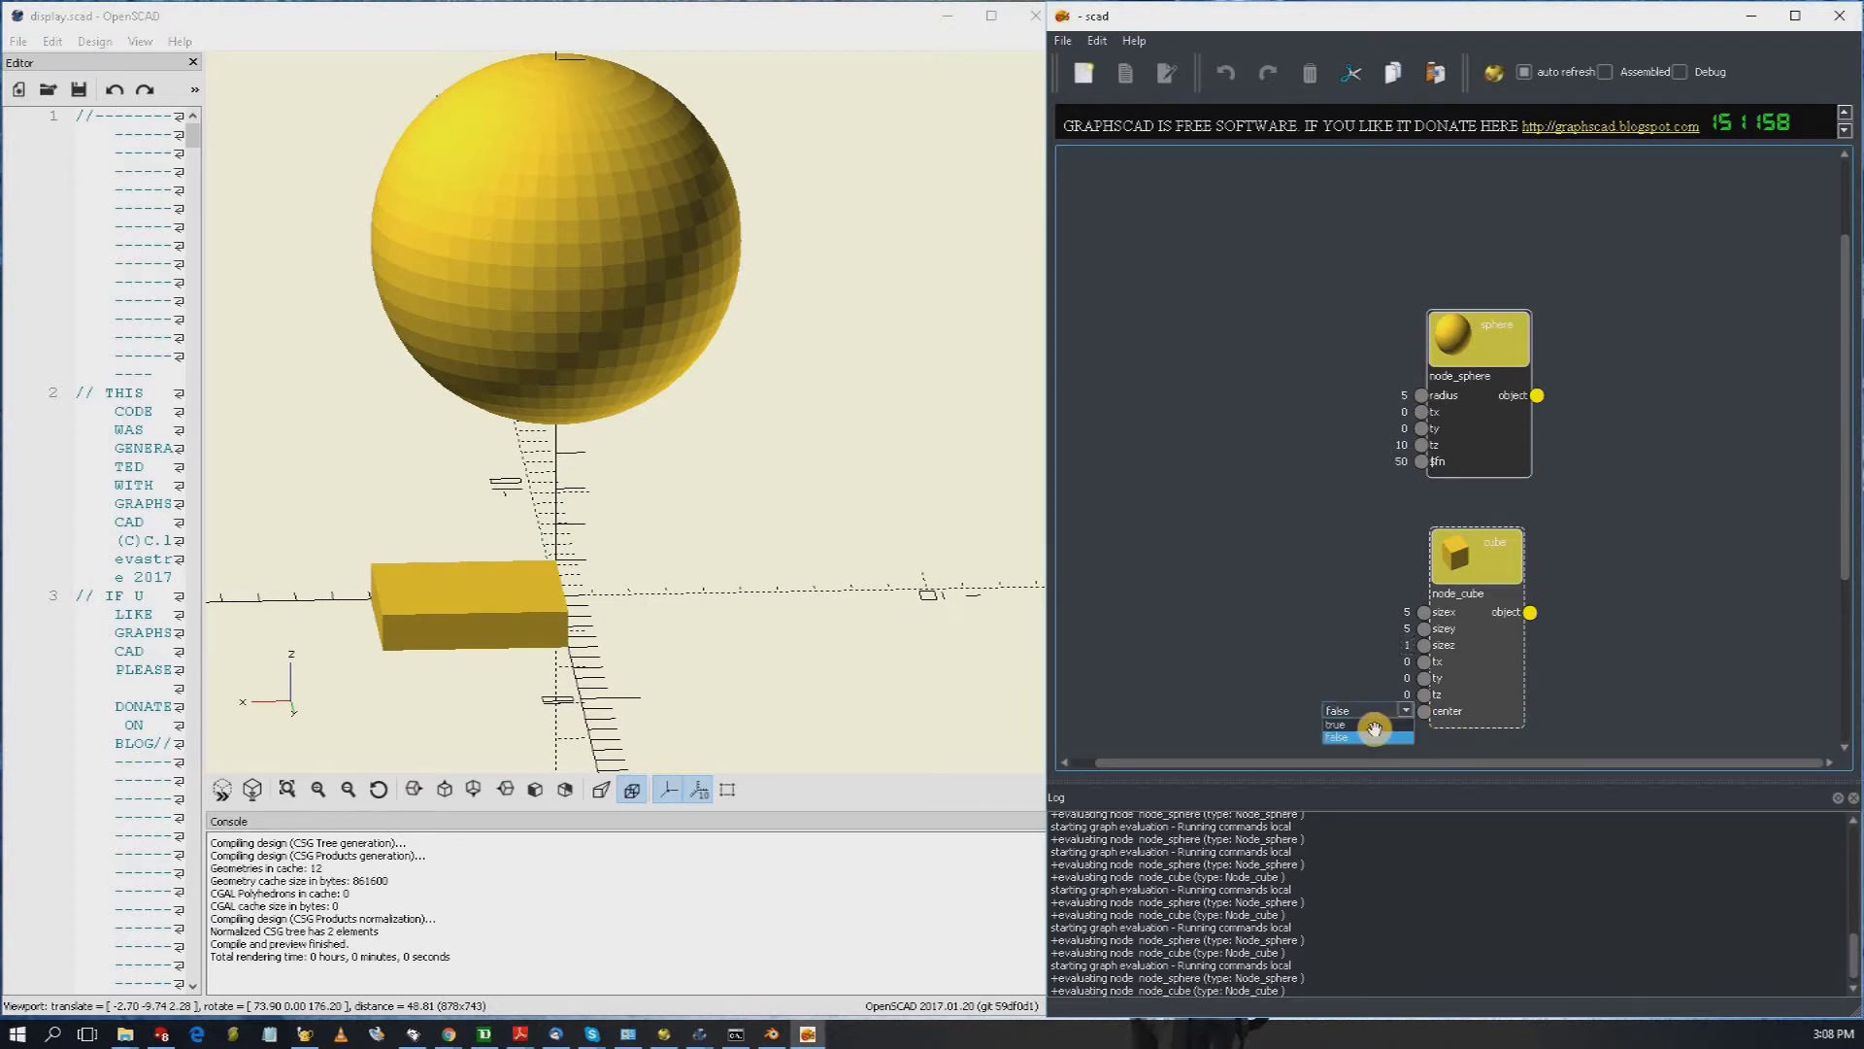
{"action": "left_click", "coordinate": [1373, 726]}
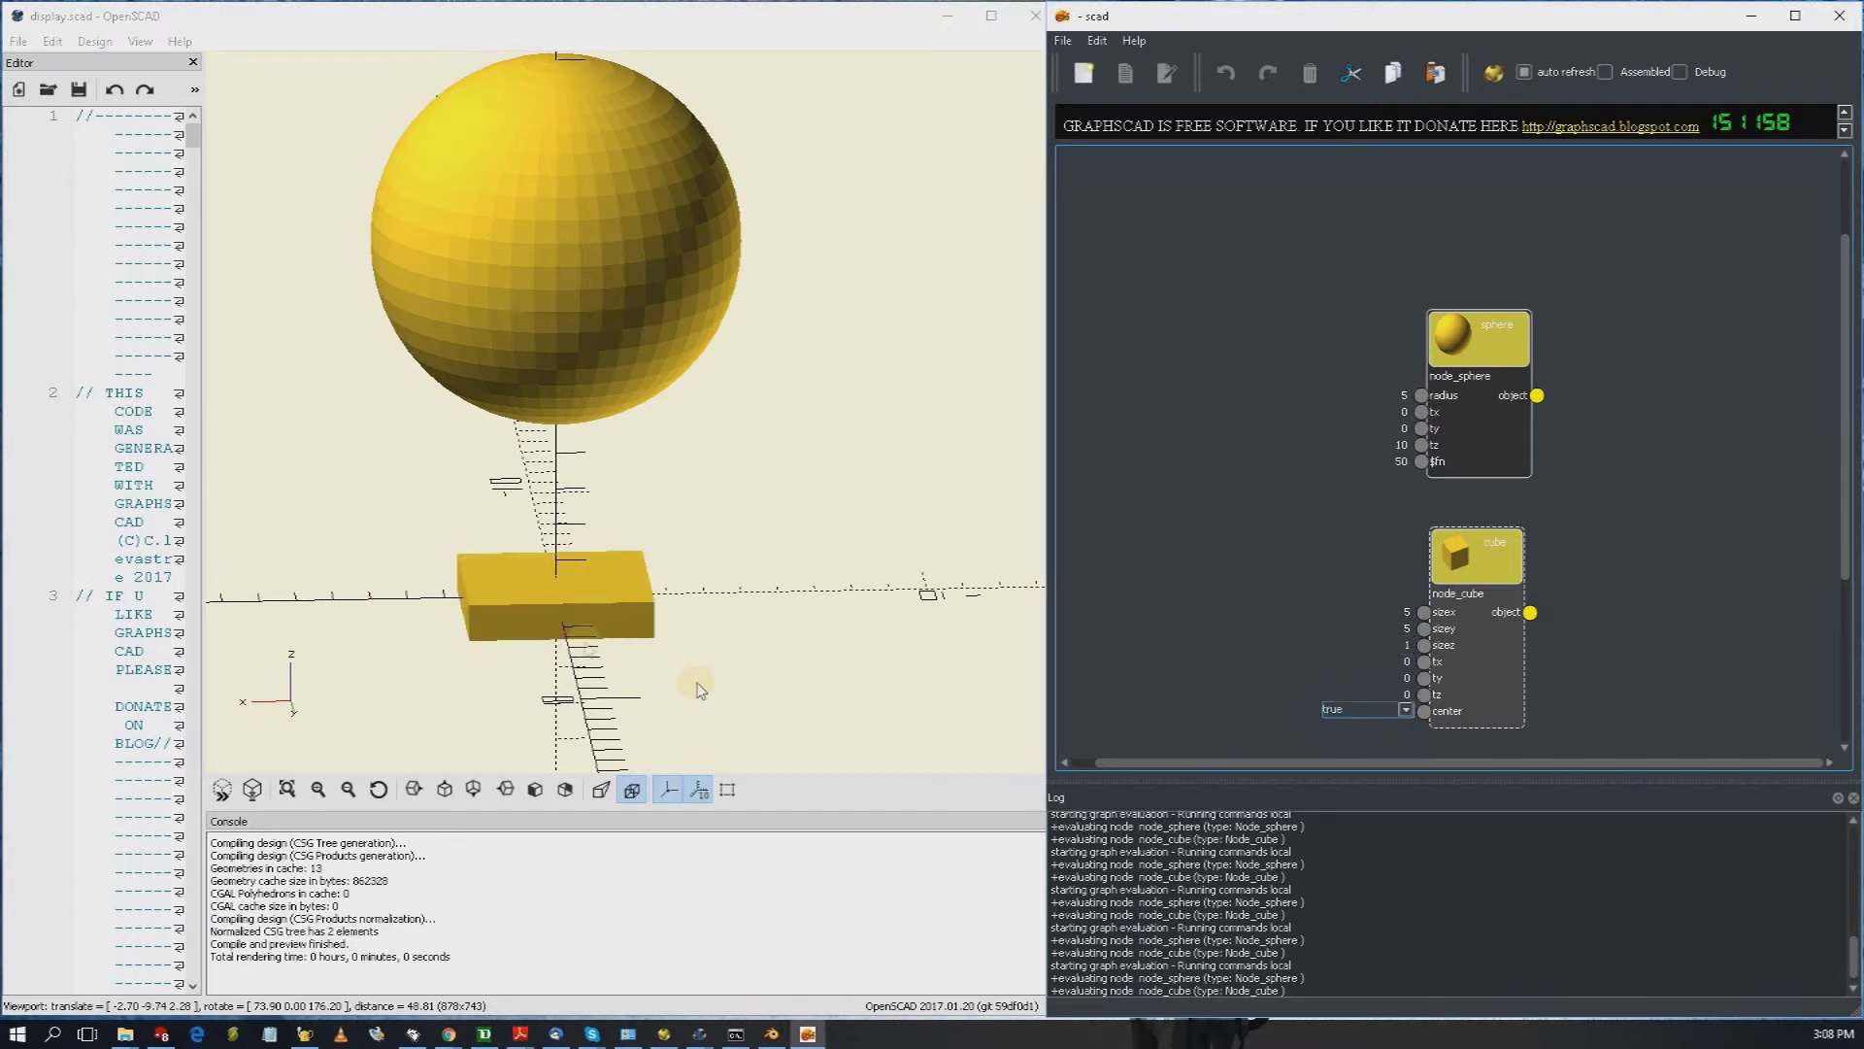
{"action": "left_click", "coordinate": [643, 633]}
{"action": "left_click_drag", "start_coordinate": [678, 645], "coordinate": [830, 639]}
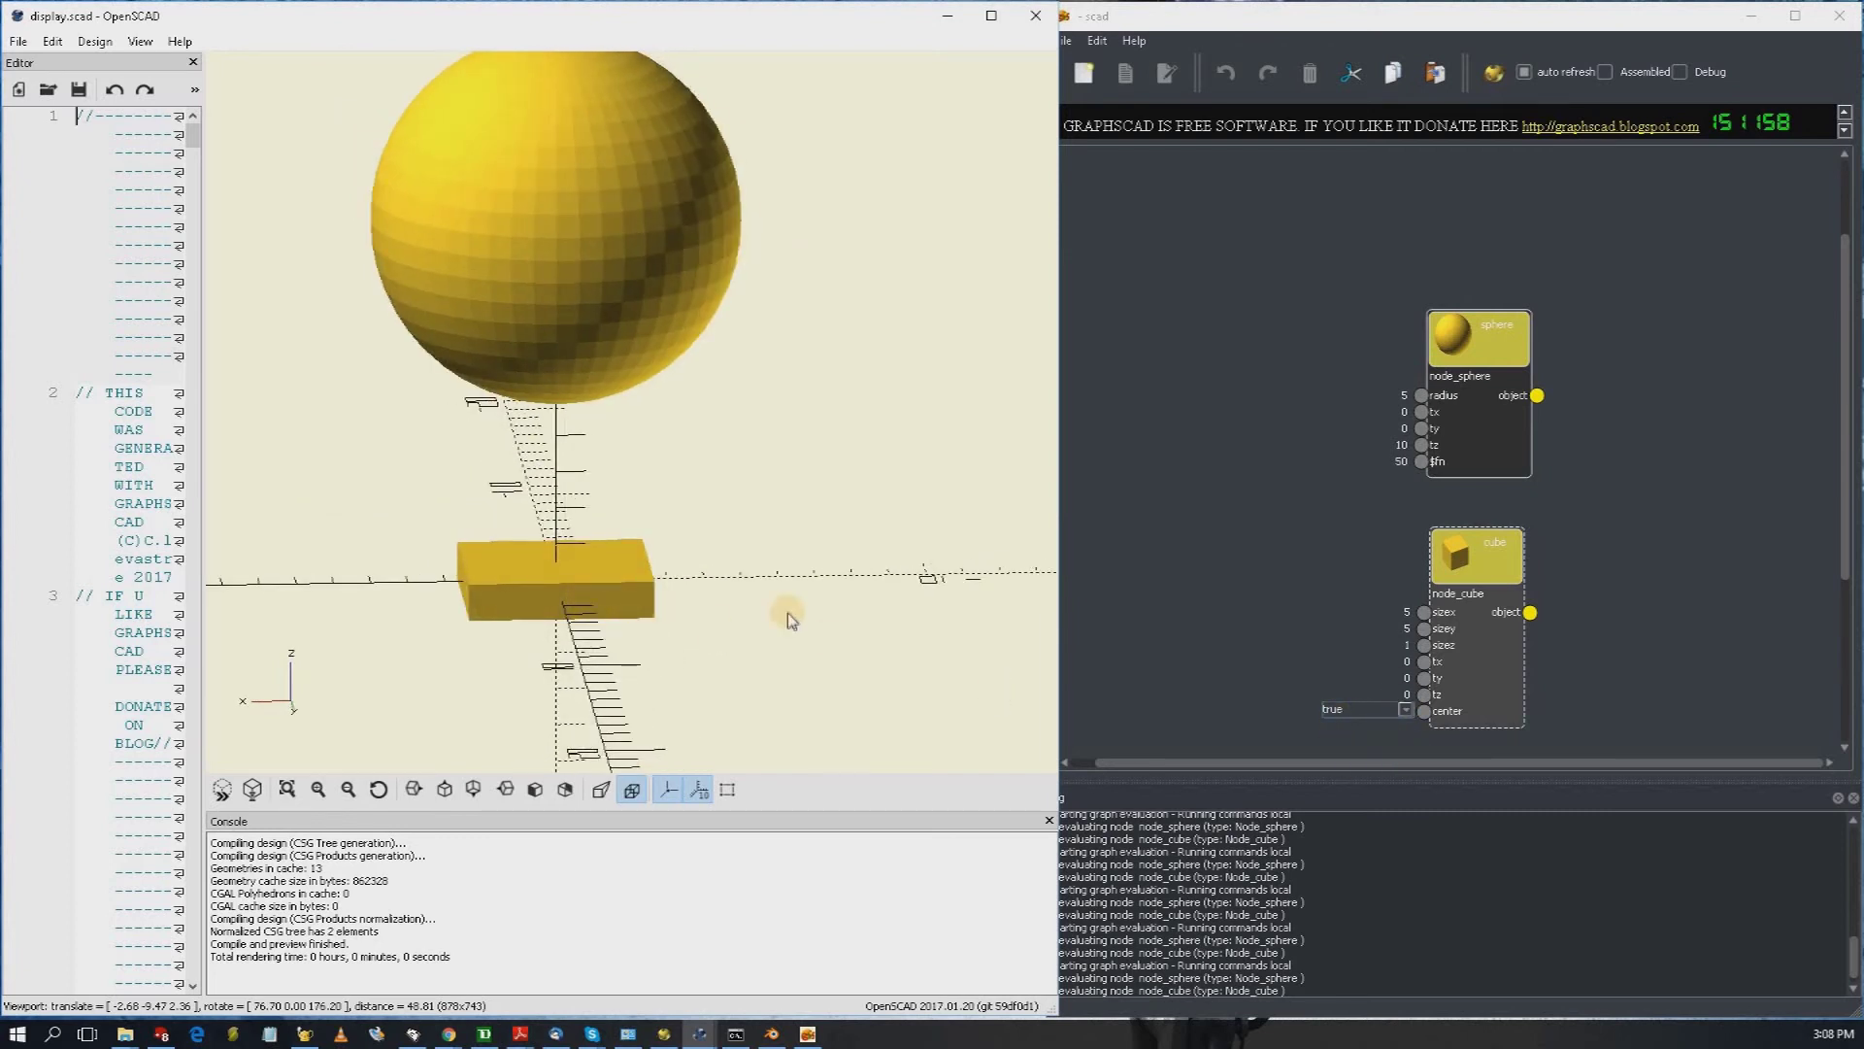
Step: Raise the cube by half its height by setting its tz to 1/2
{"action": "left_click", "coordinate": [1408, 695]}
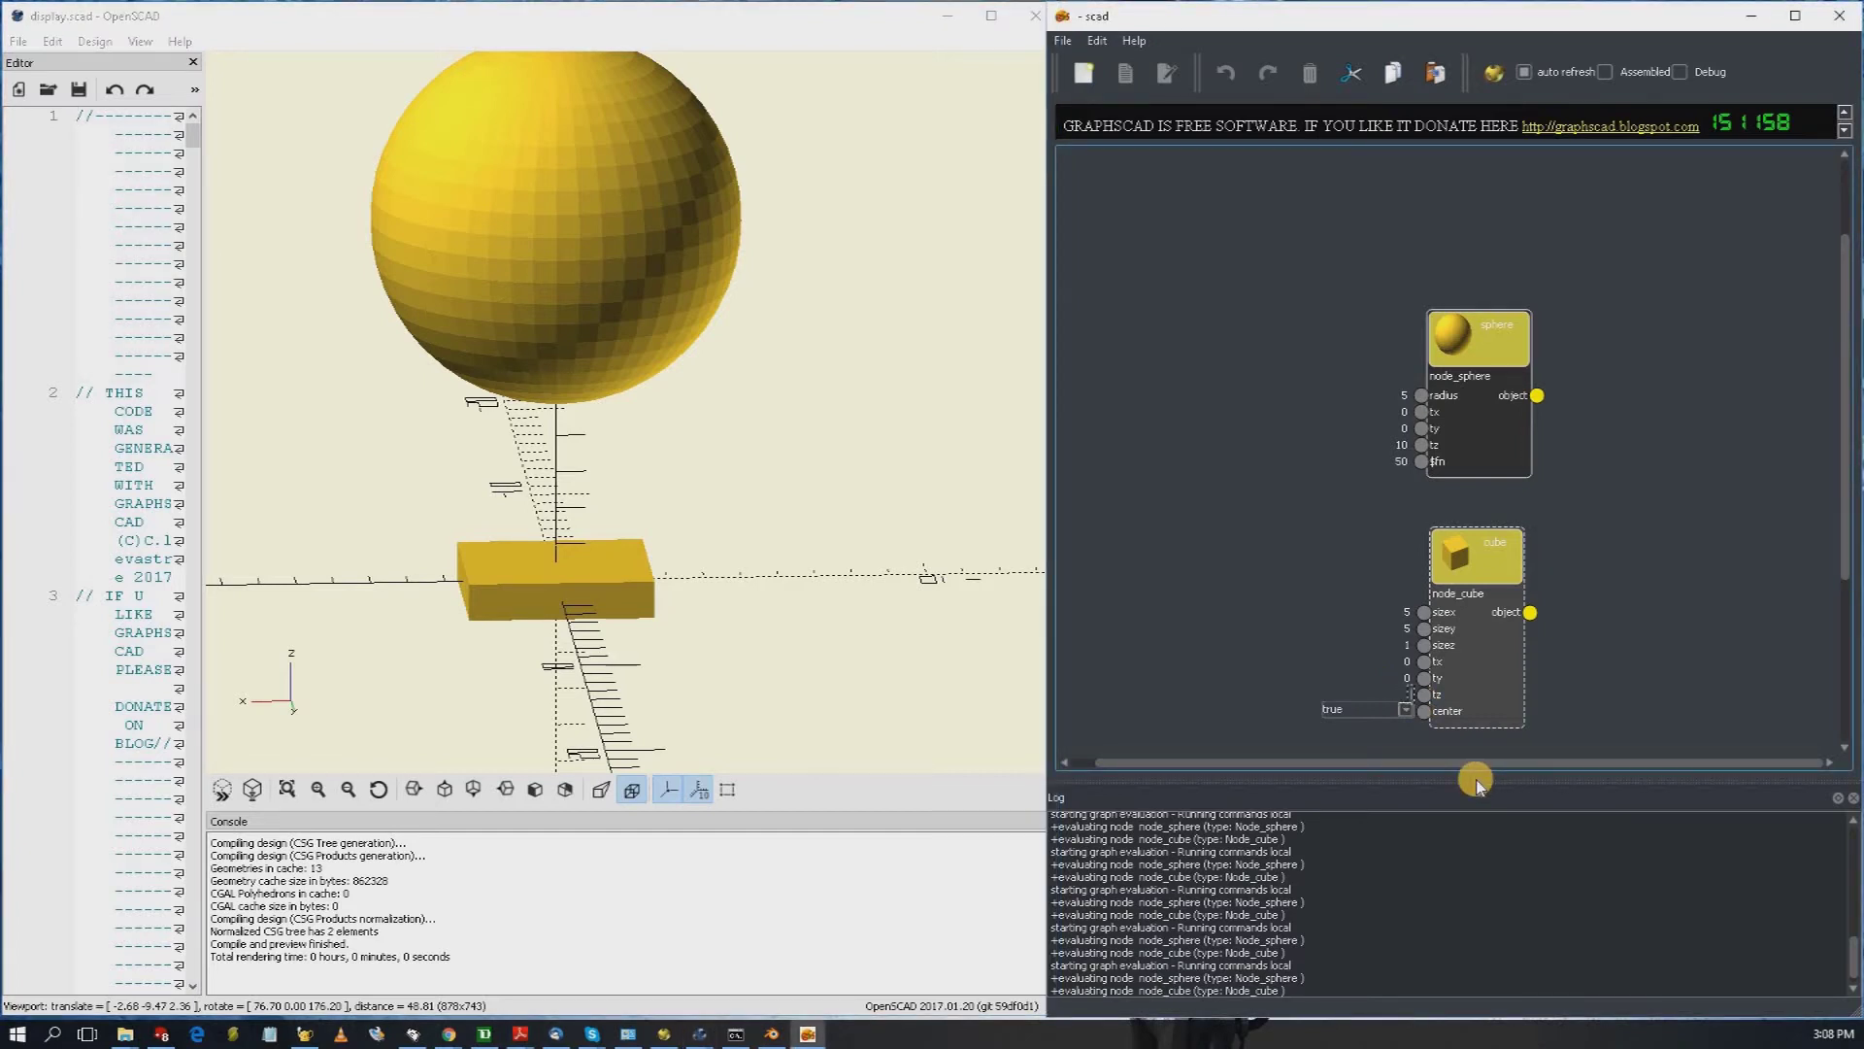
{"action": "type", "text": "1/2"}
{"action": "left_click", "coordinate": [815, 657]}
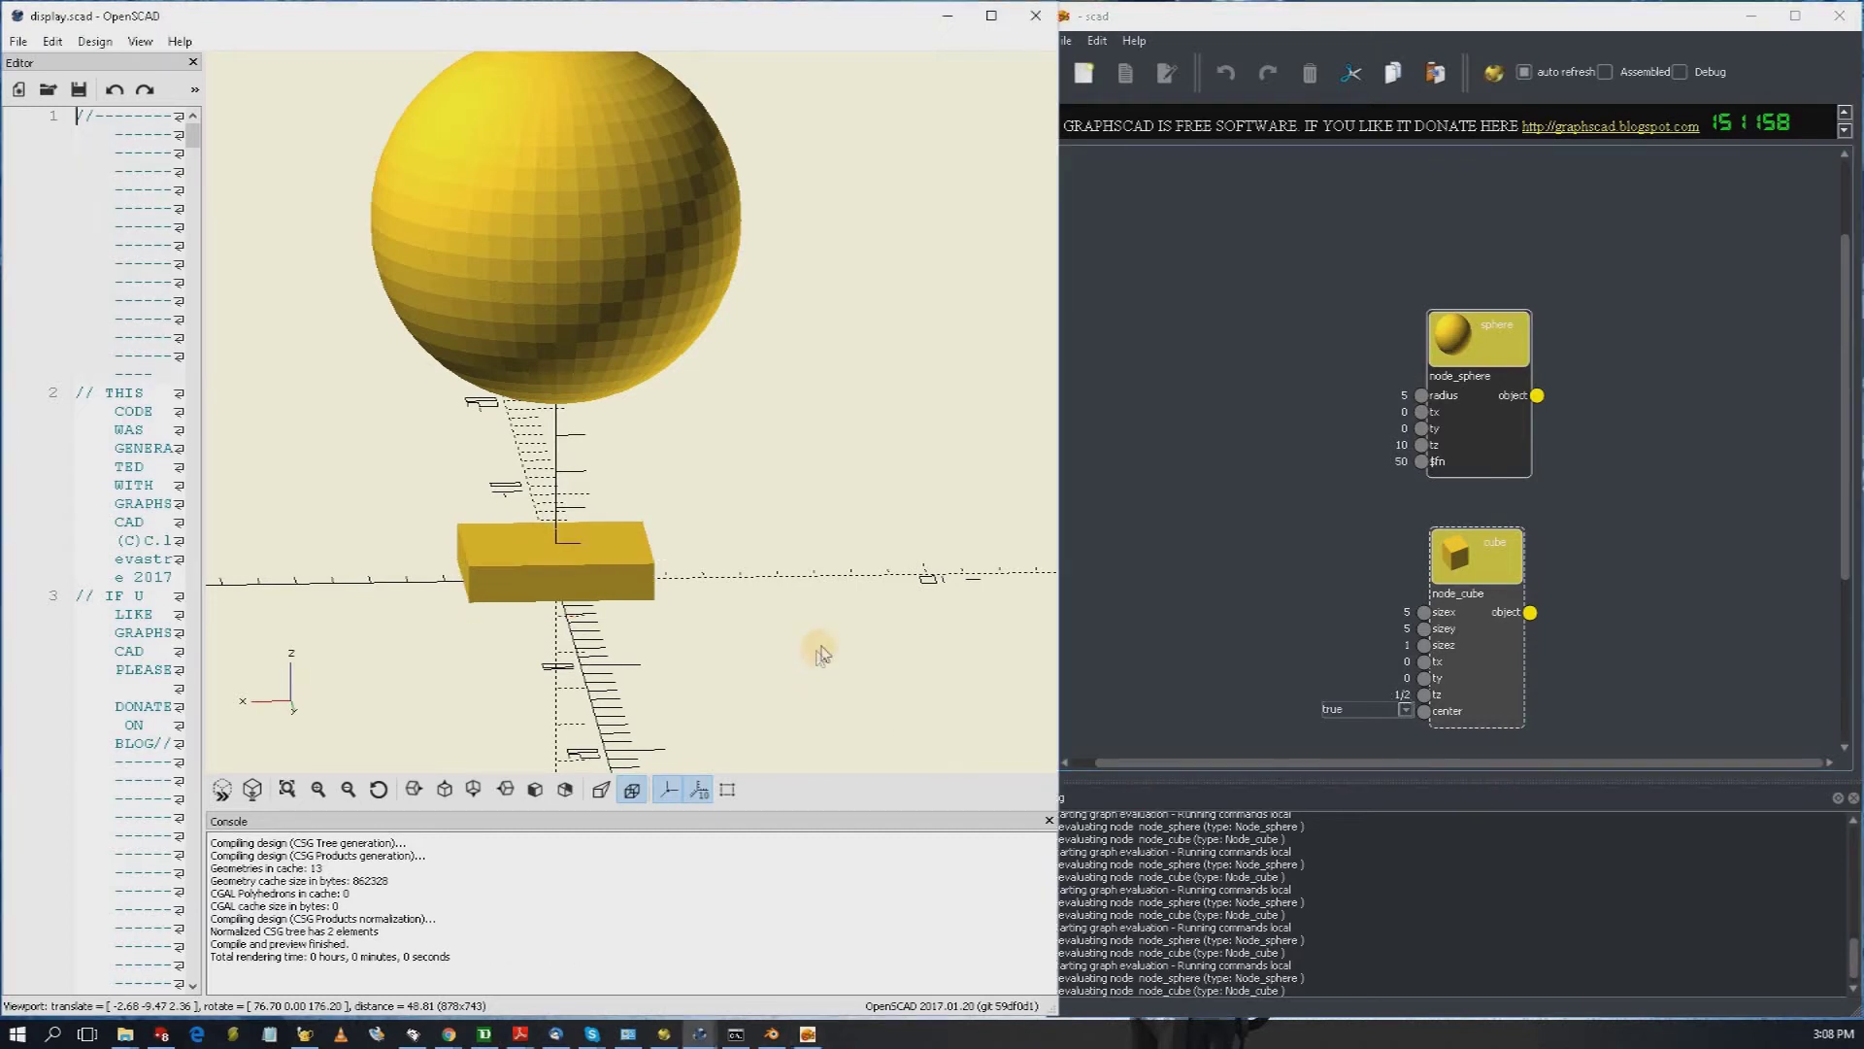
{"action": "left_click_drag", "start_coordinate": [811, 603], "coordinate": [770, 612]}
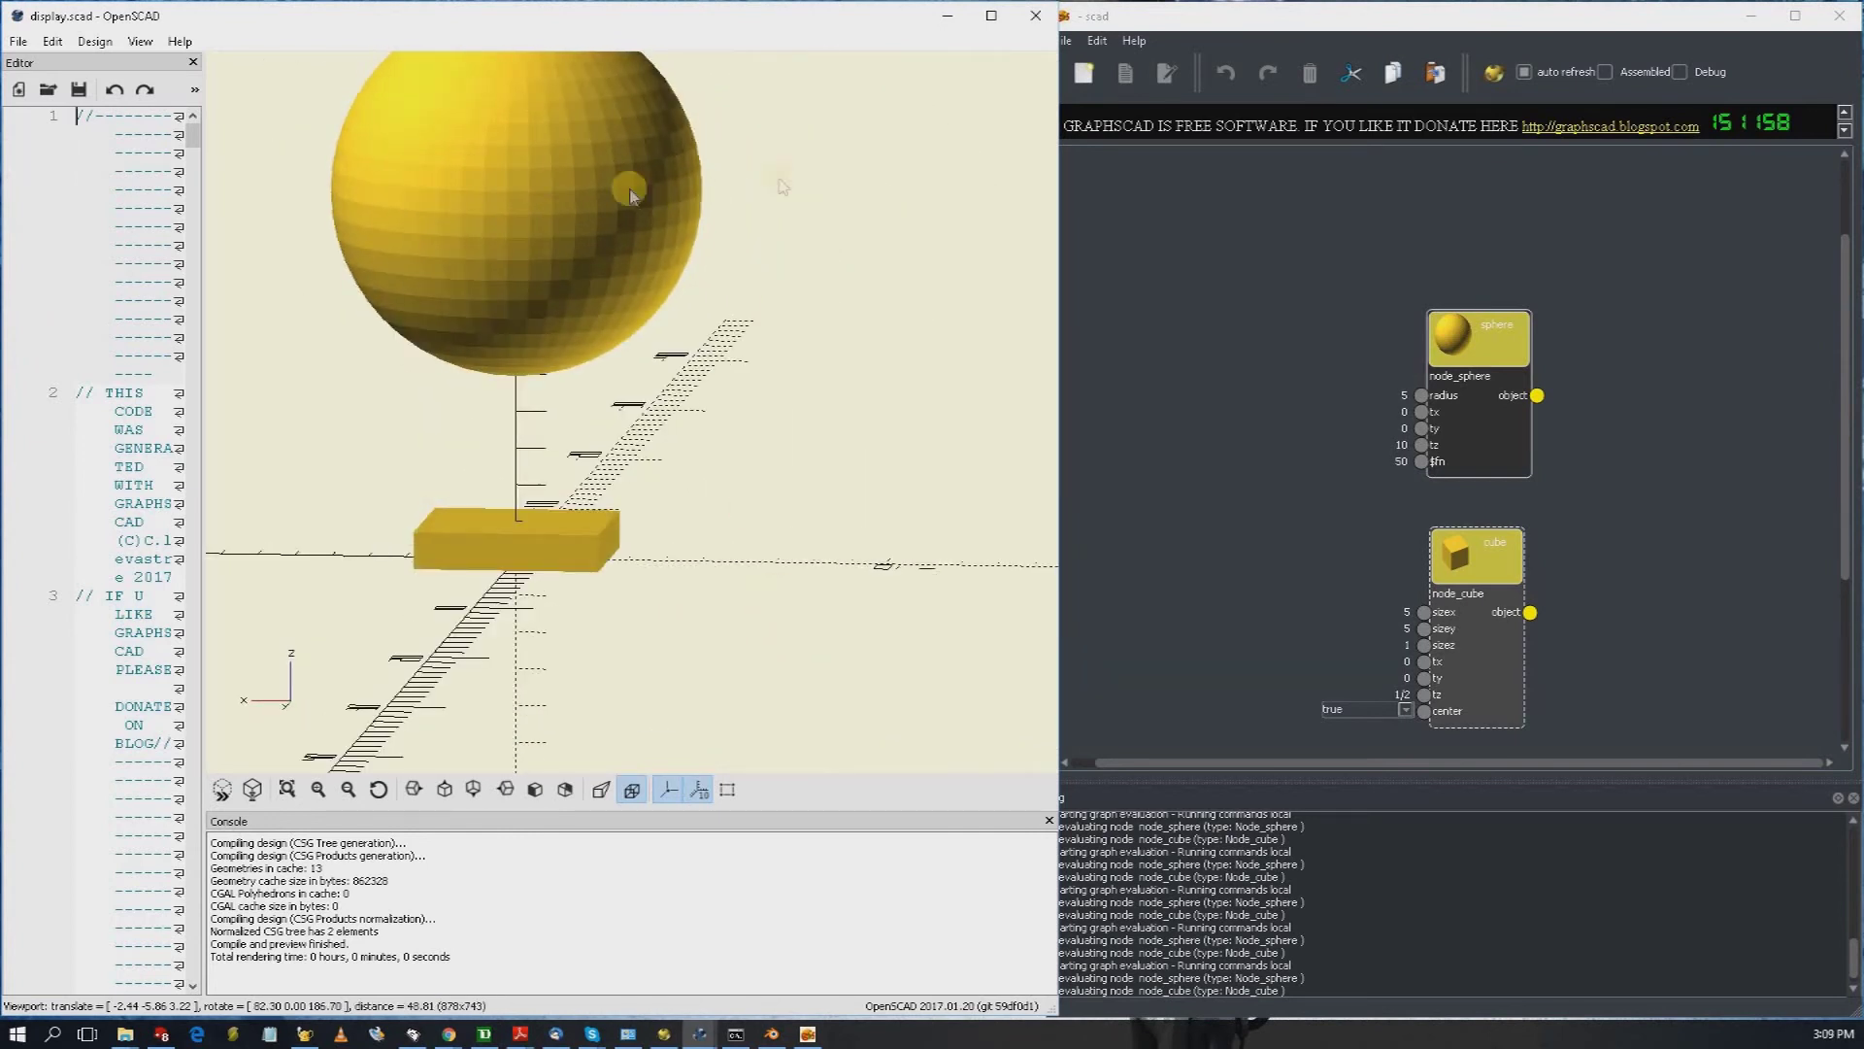
Step: Lower the sphere into the cube by setting the sphere node's tz to 5.0
{"action": "left_click", "coordinate": [1406, 431]}
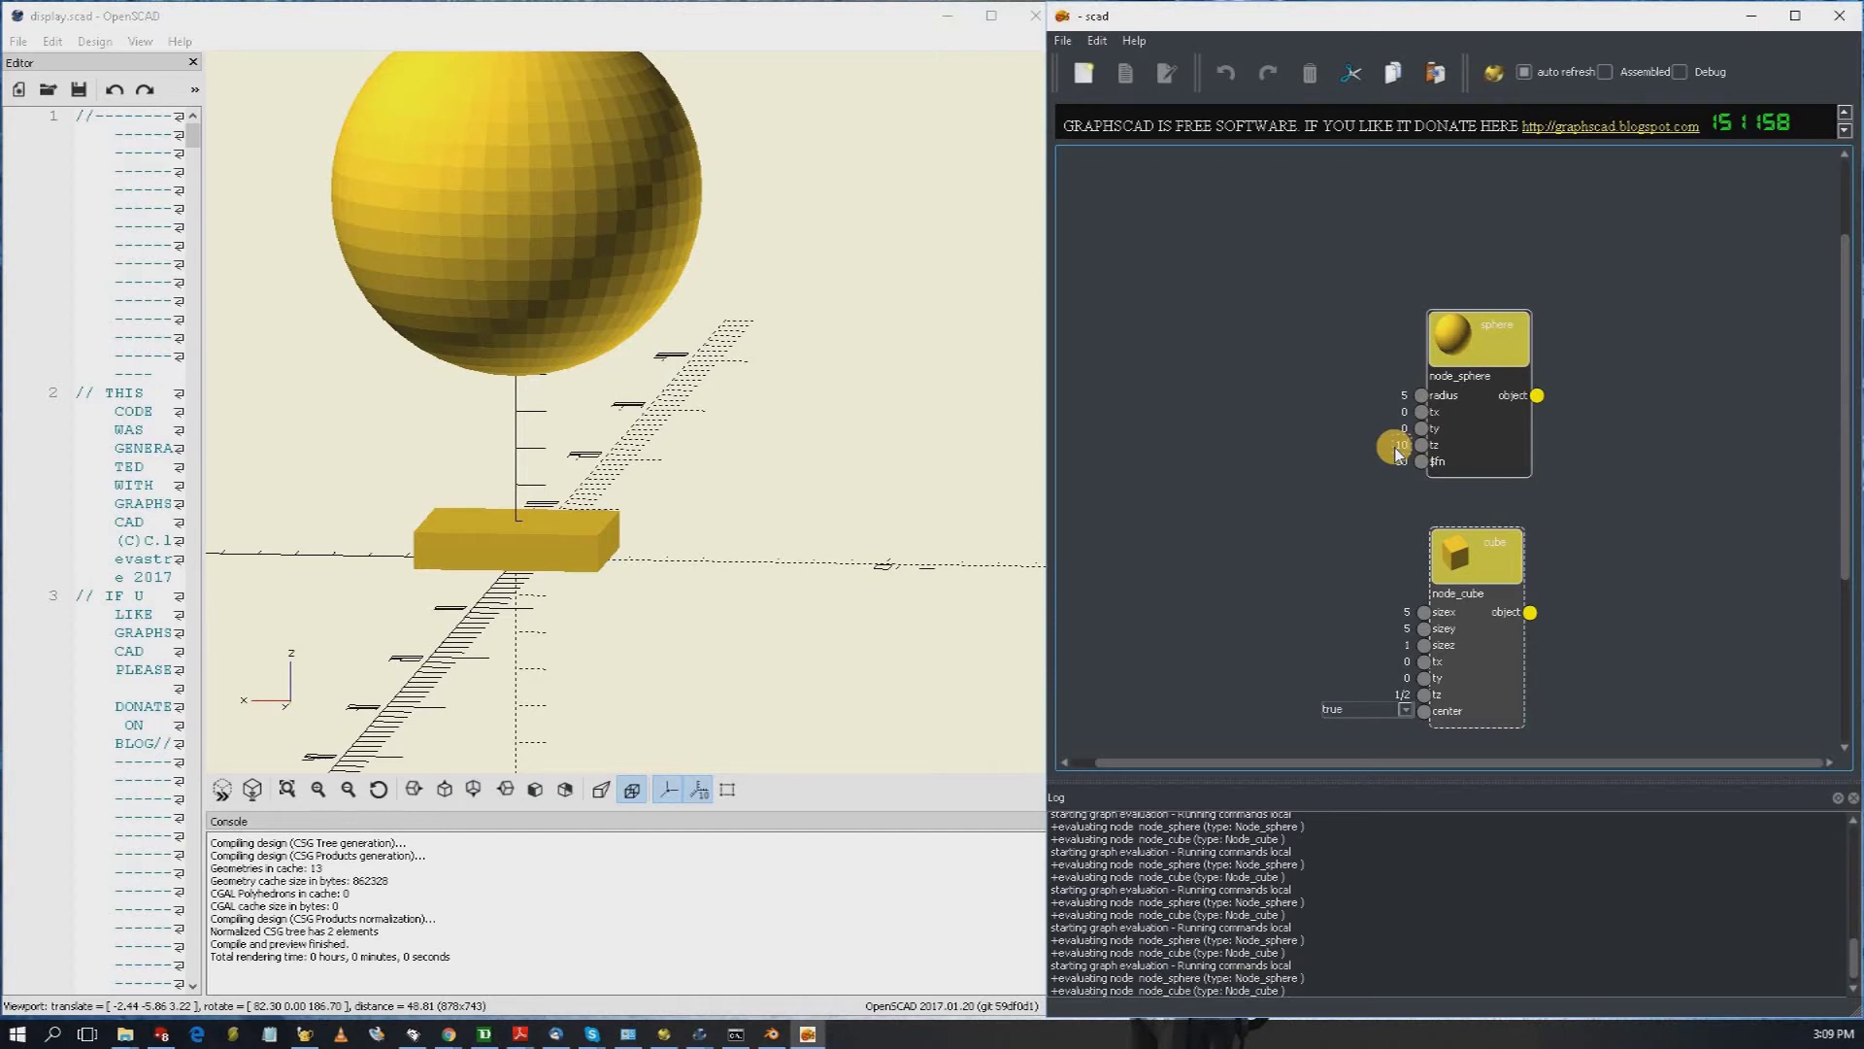
{"action": "scroll", "coordinate": [1396, 452], "scroll_direction": "down", "scroll_amount": 2}
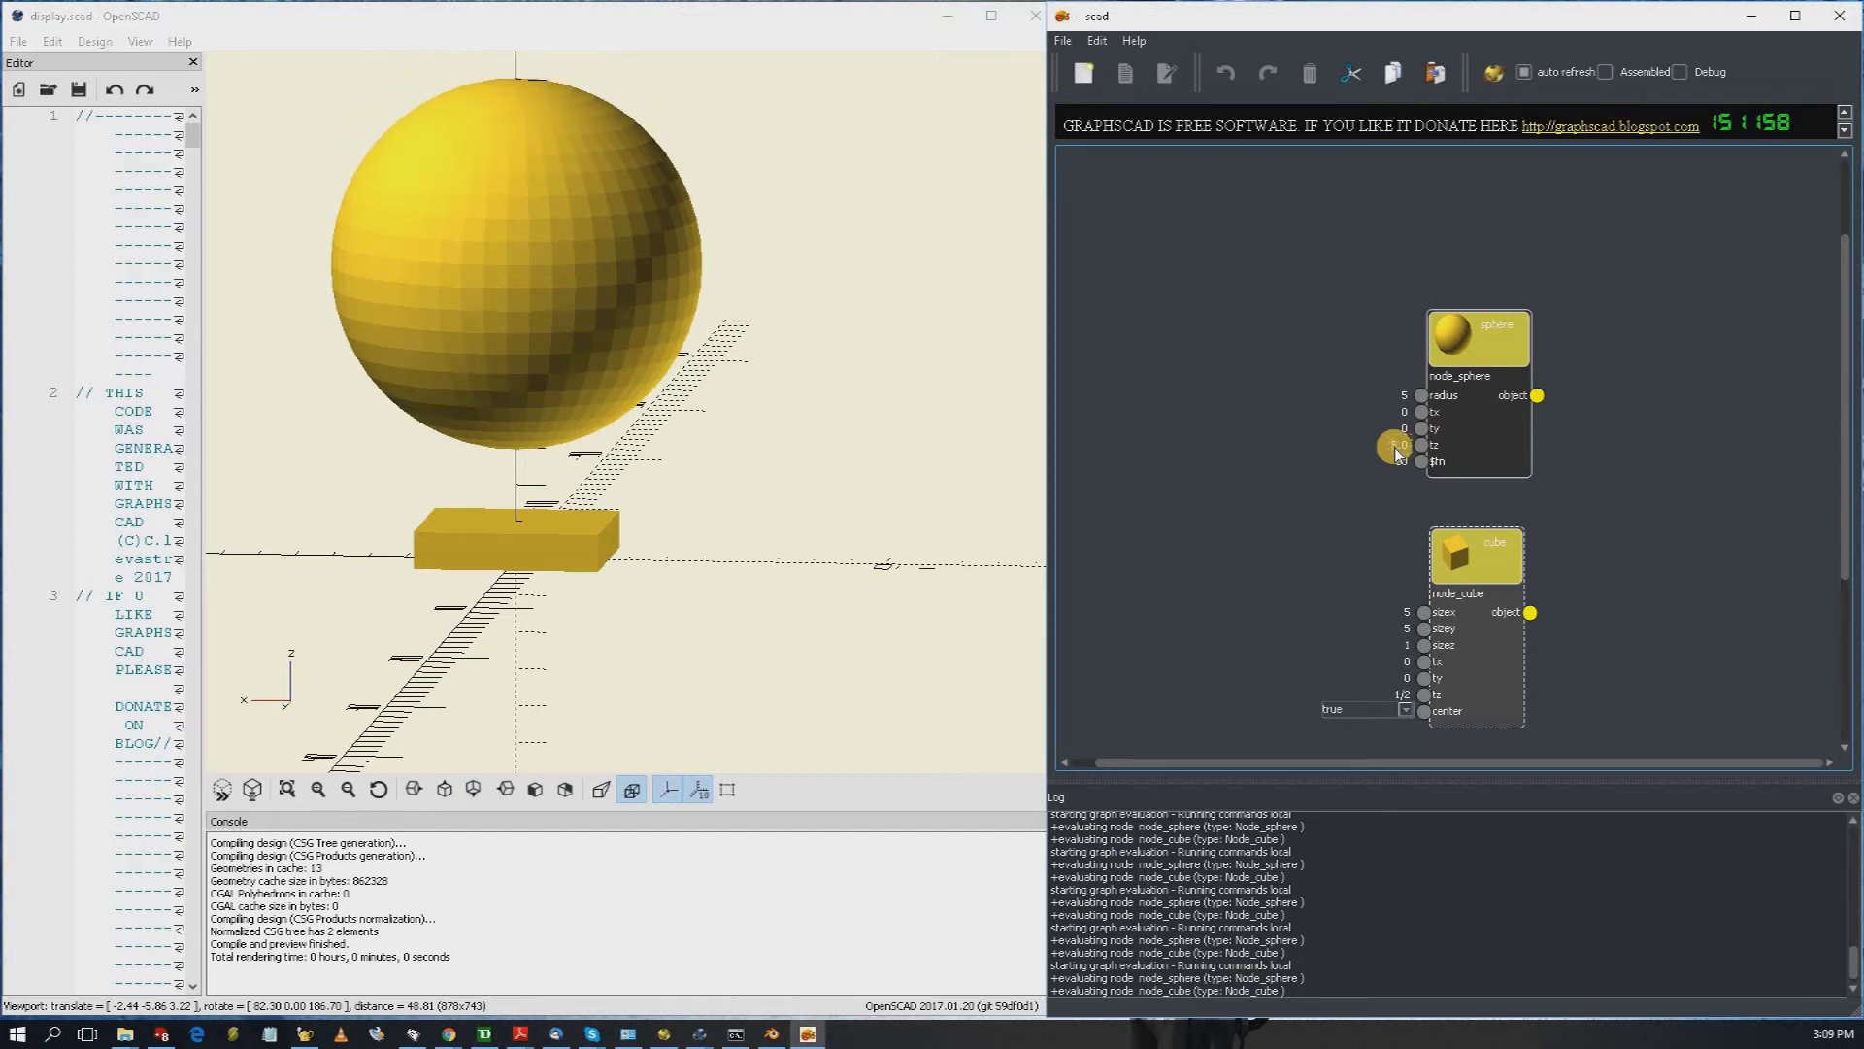
{"action": "scroll", "coordinate": [1396, 453], "scroll_direction": "down", "scroll_amount": 2}
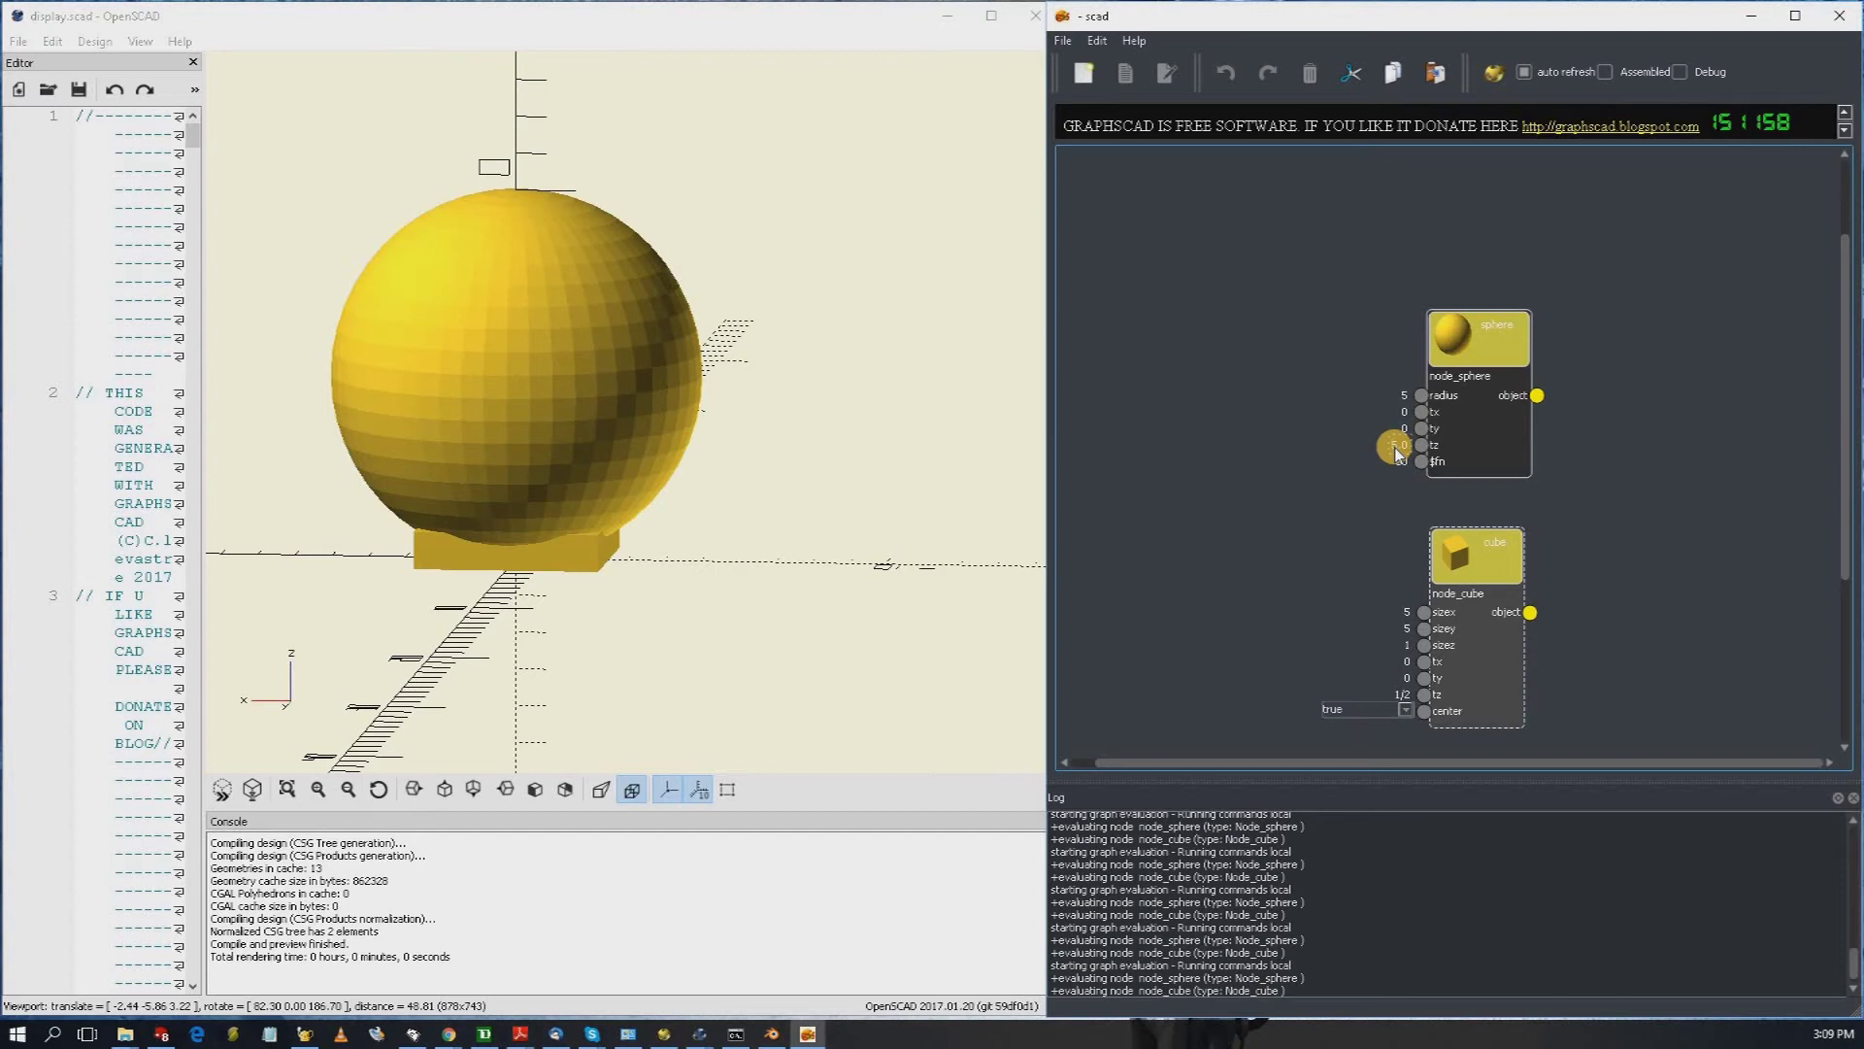
{"action": "scroll", "coordinate": [1396, 452], "scroll_direction": "down", "scroll_amount": 2}
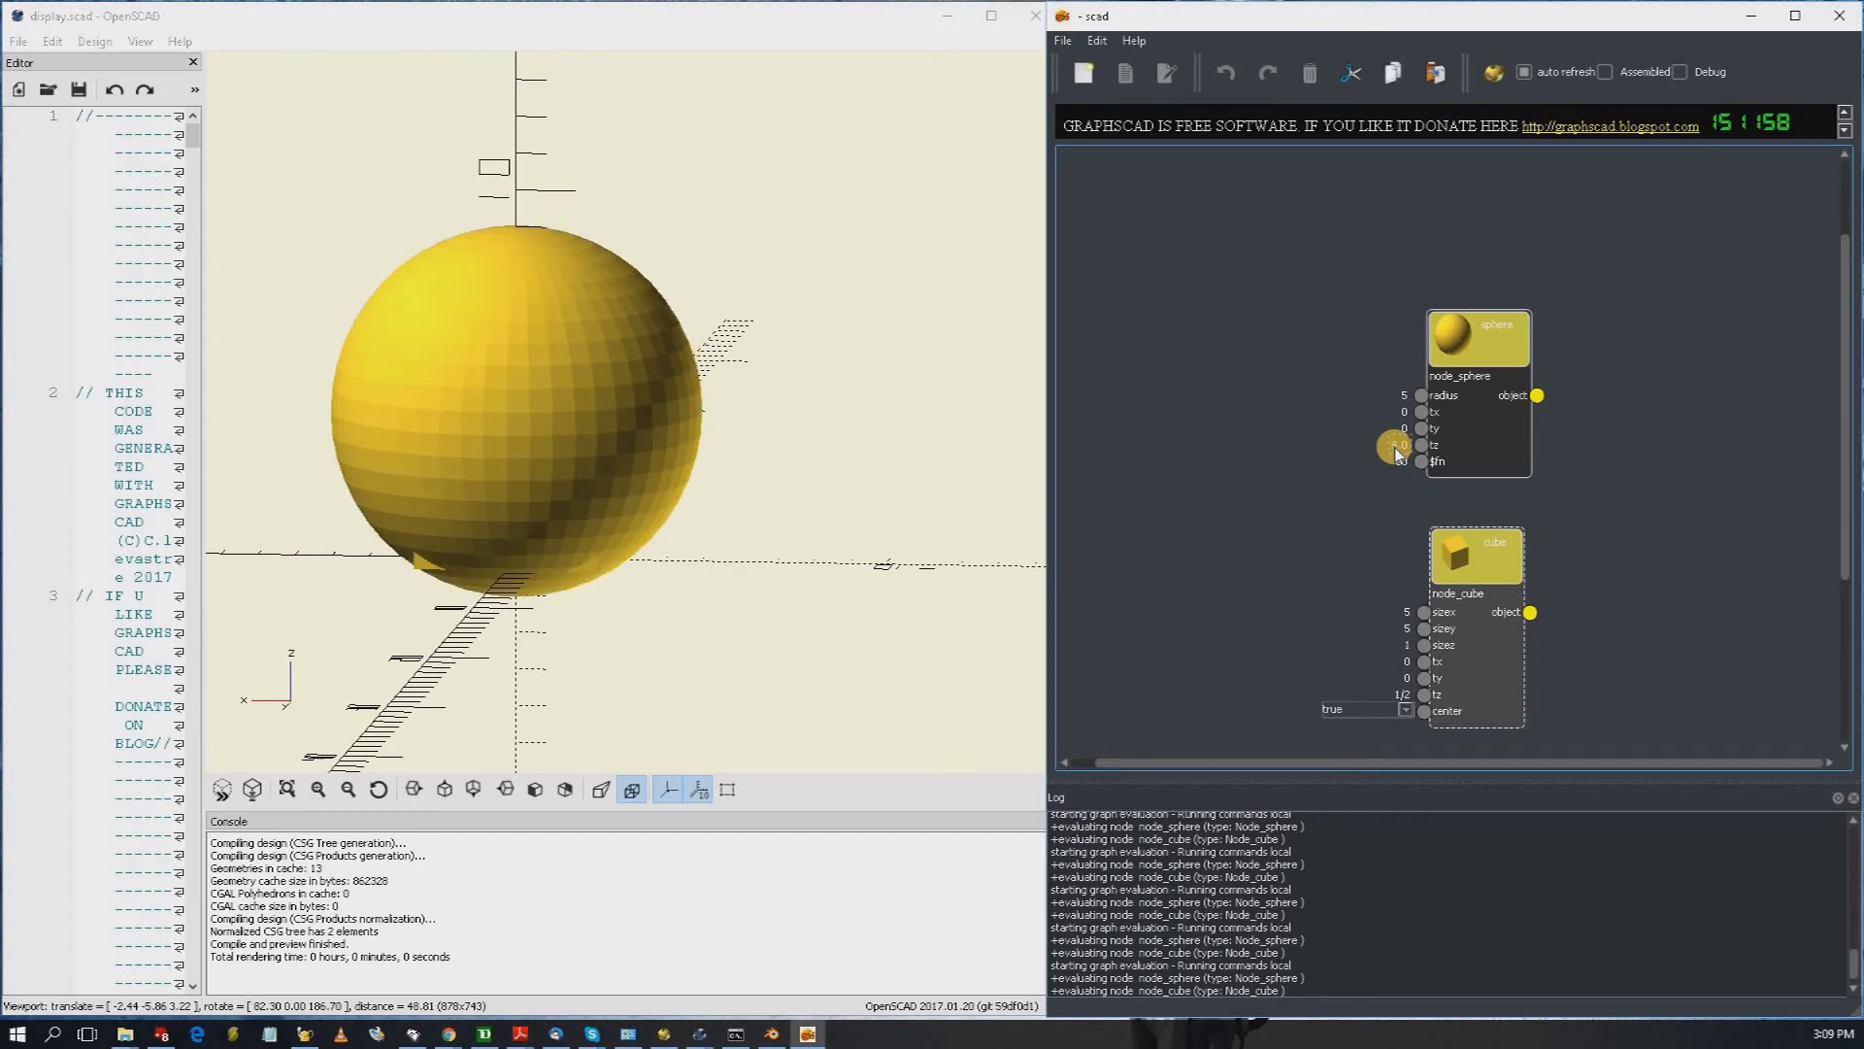
{"action": "scroll", "coordinate": [1396, 453], "scroll_direction": "up", "scroll_amount": 2}
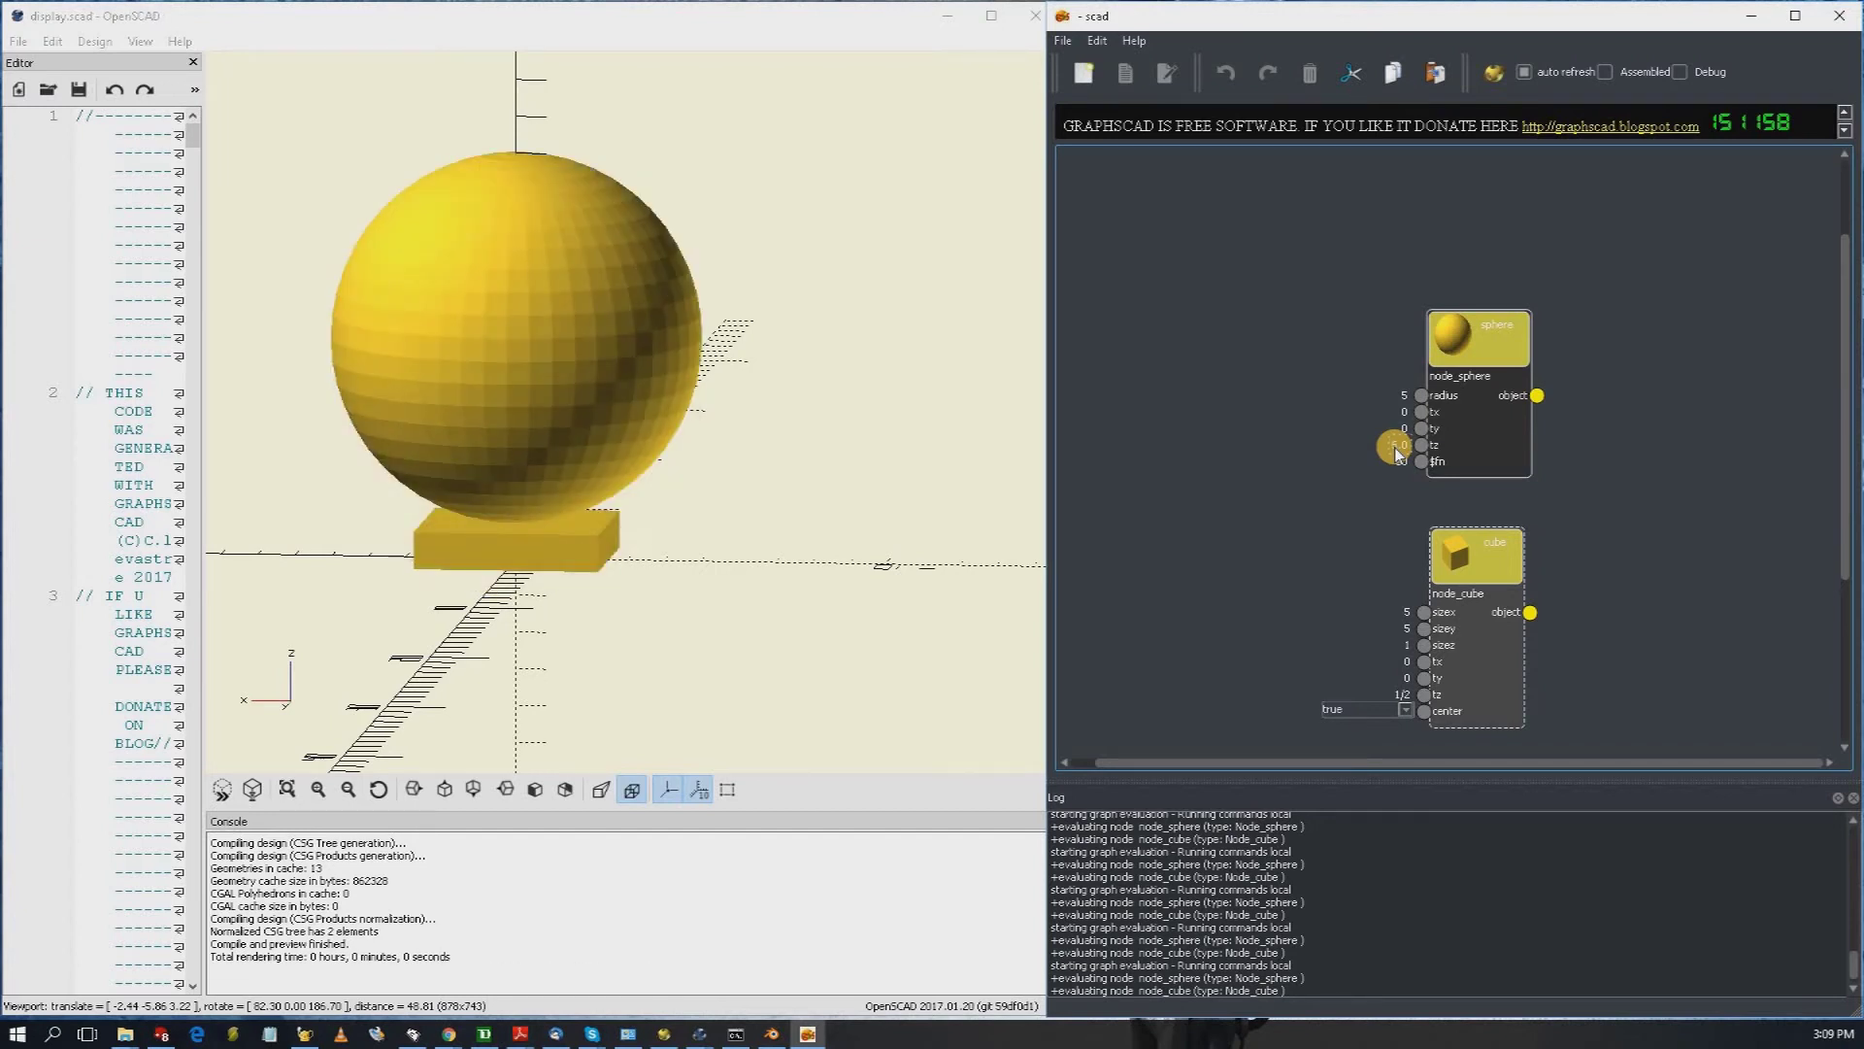
{"action": "scroll", "coordinate": [1396, 453], "scroll_direction": "down", "scroll_amount": 2}
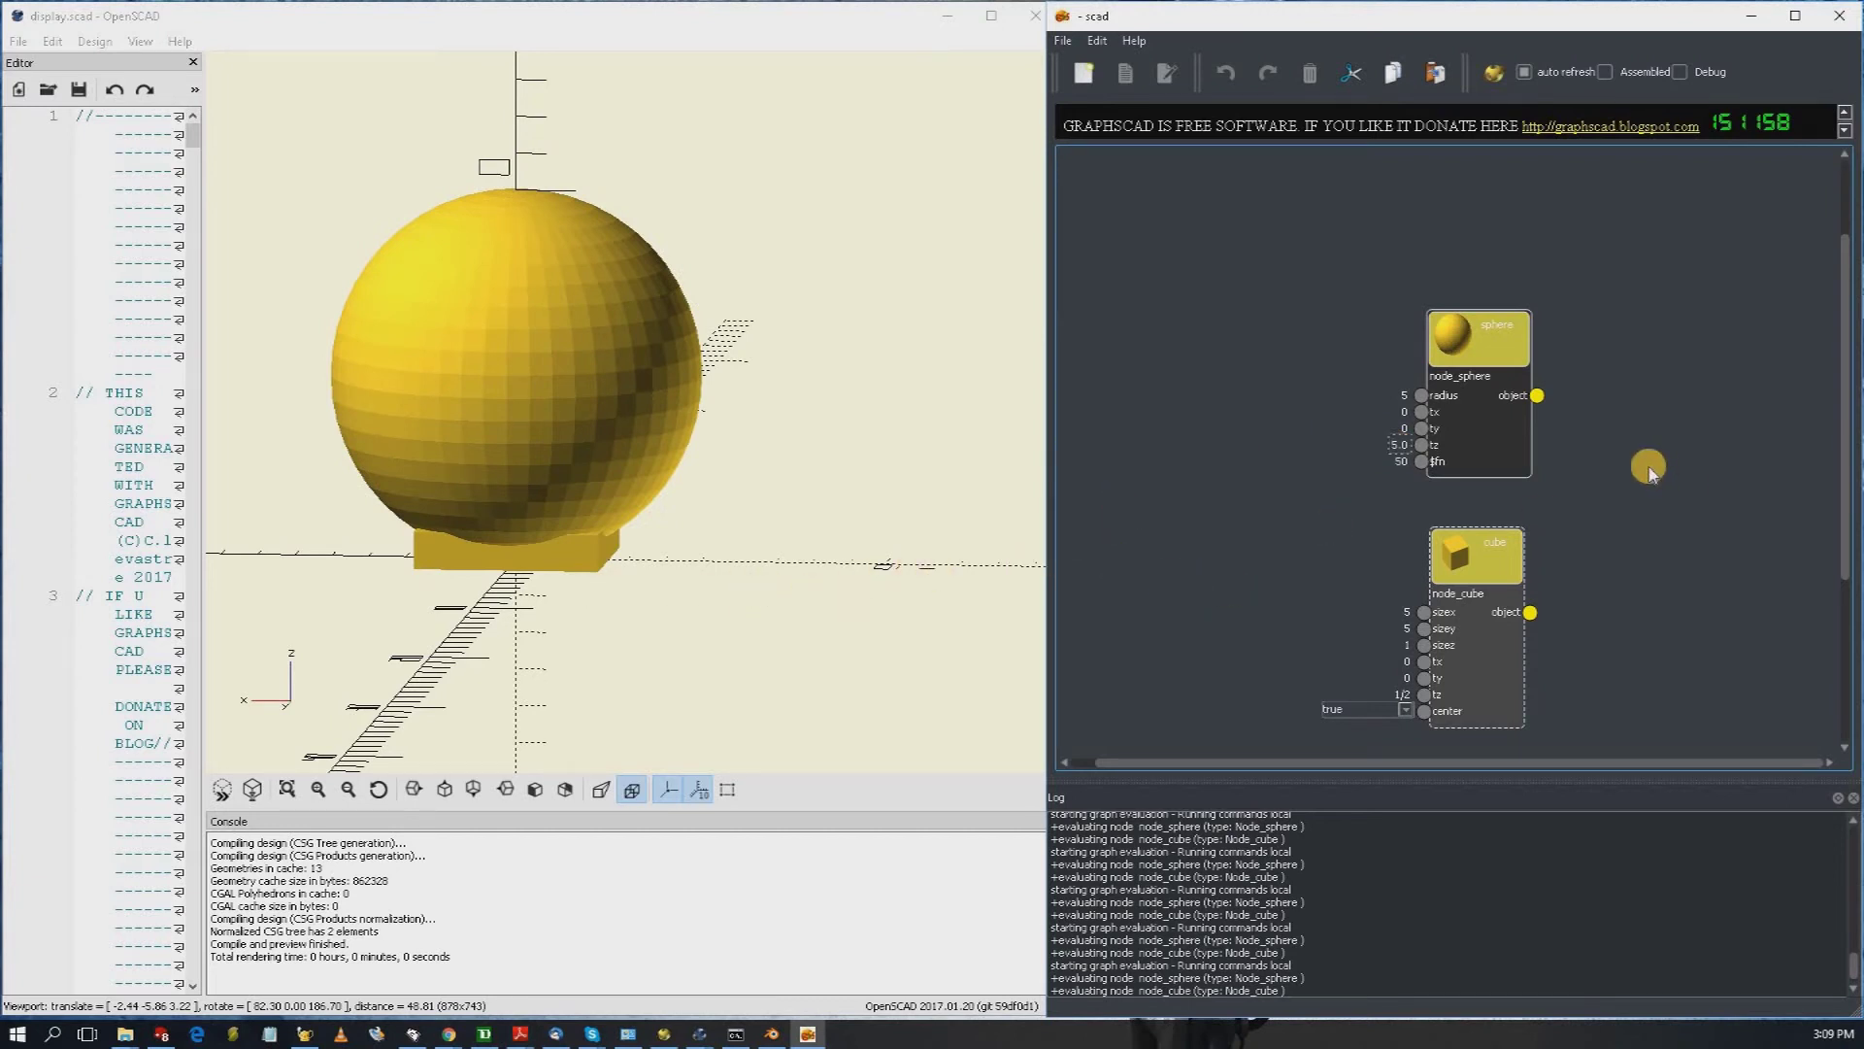
Step: Add a boolean difference node beside the sphere node, with the sphere feeding object1 and the cube connected to object2
{"action": "left_click", "coordinate": [1456, 762]}
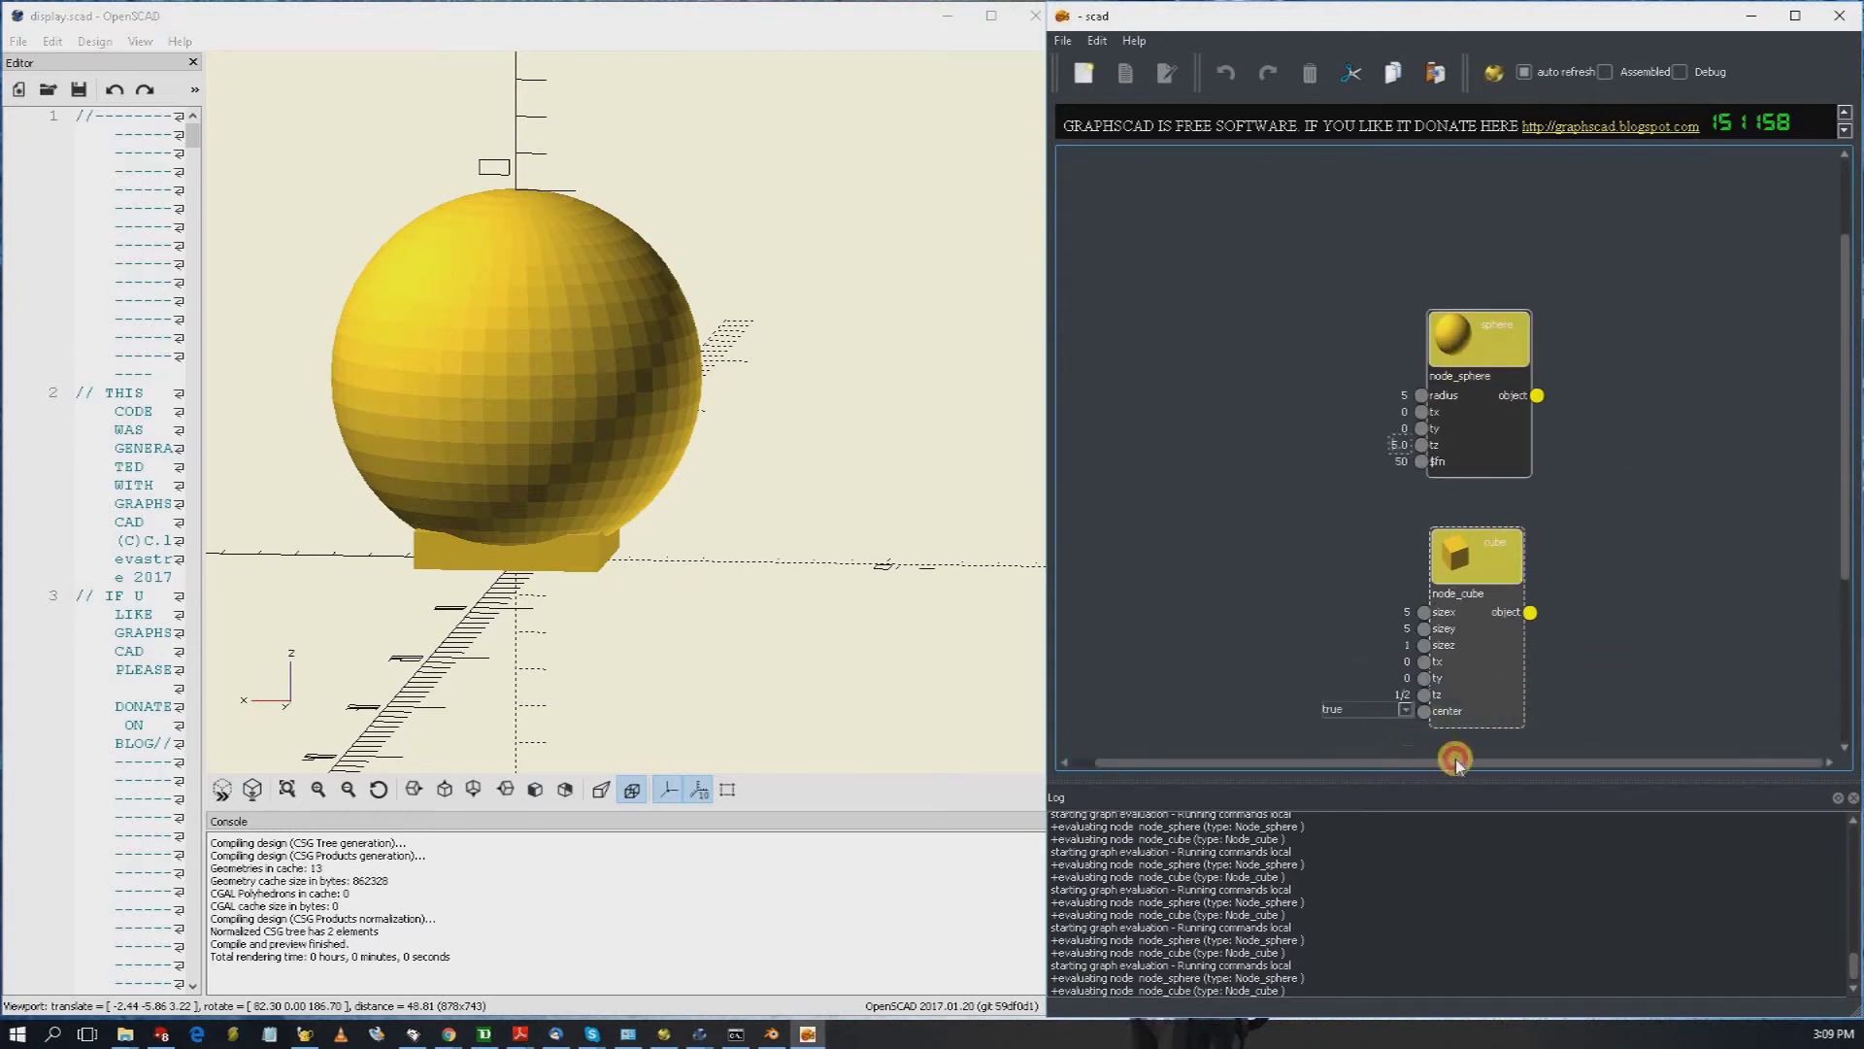
{"action": "right_click", "coordinate": [1643, 383]}
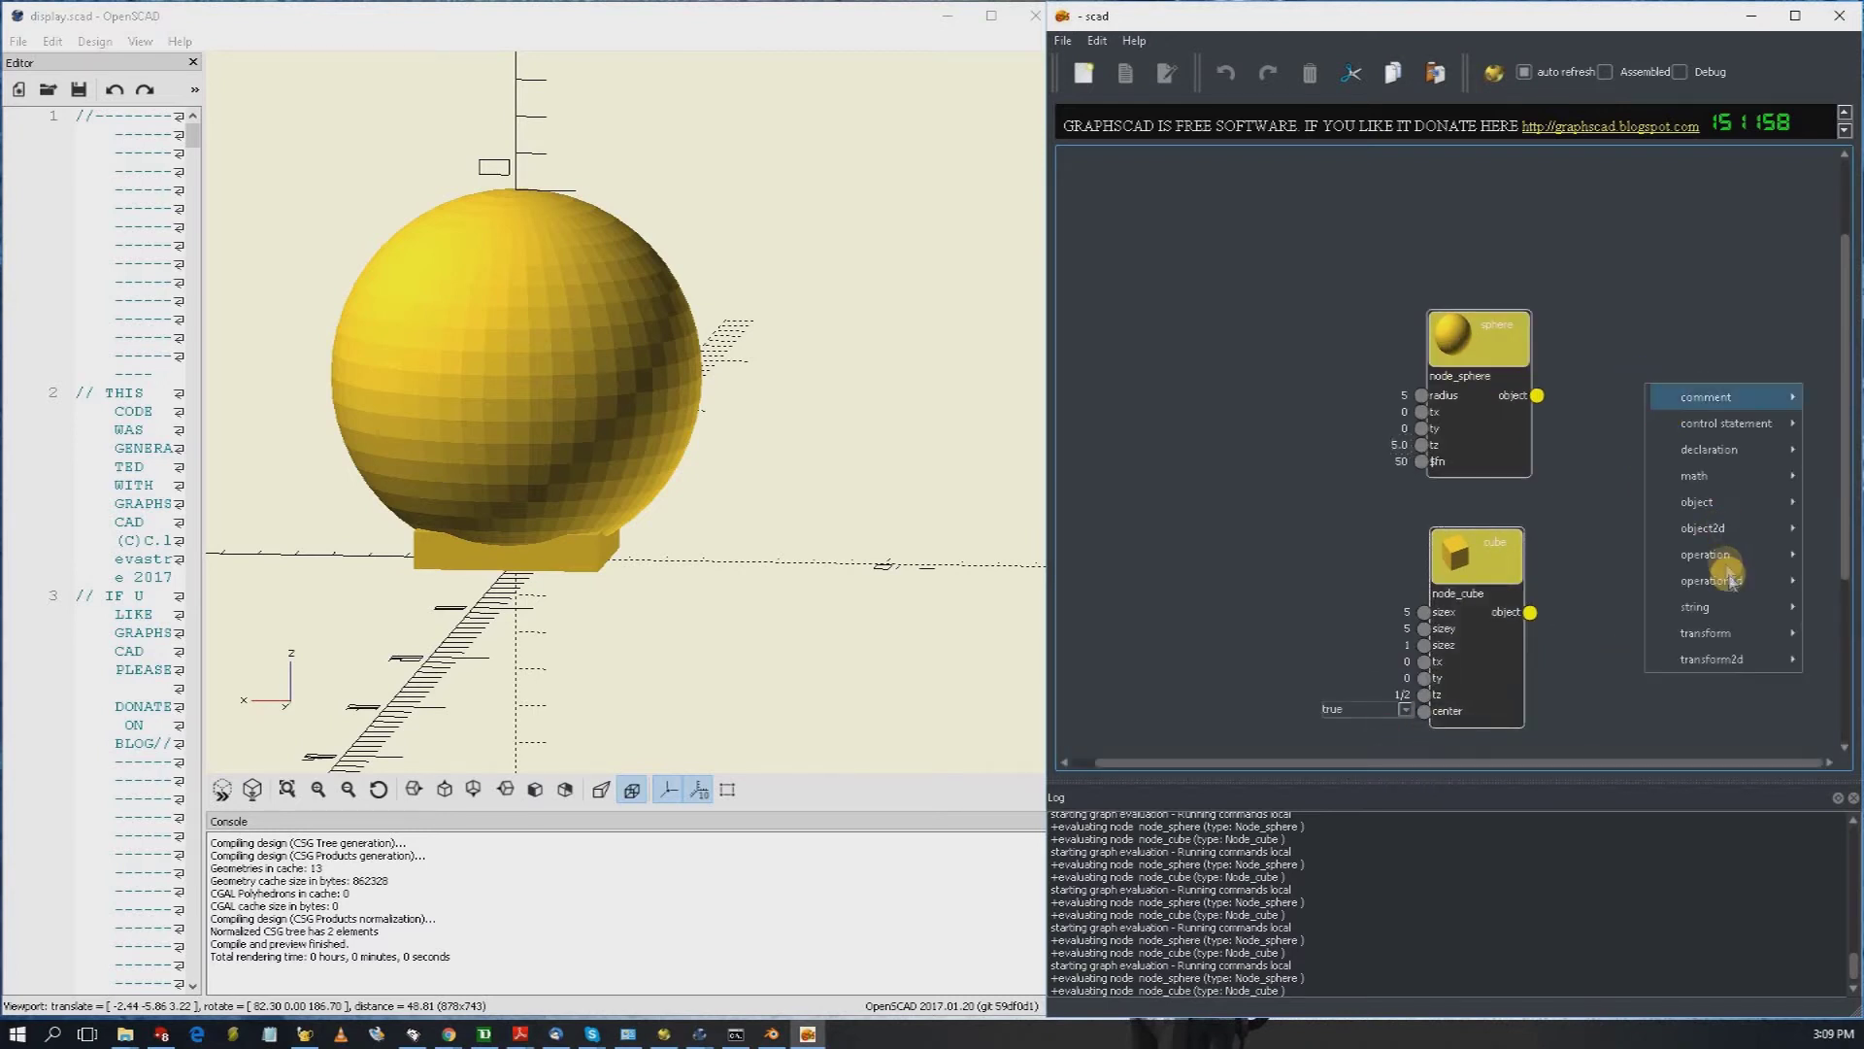
{"action": "mouse_move", "coordinate": [1718, 555]}
{"action": "left_click", "coordinate": [1597, 561]}
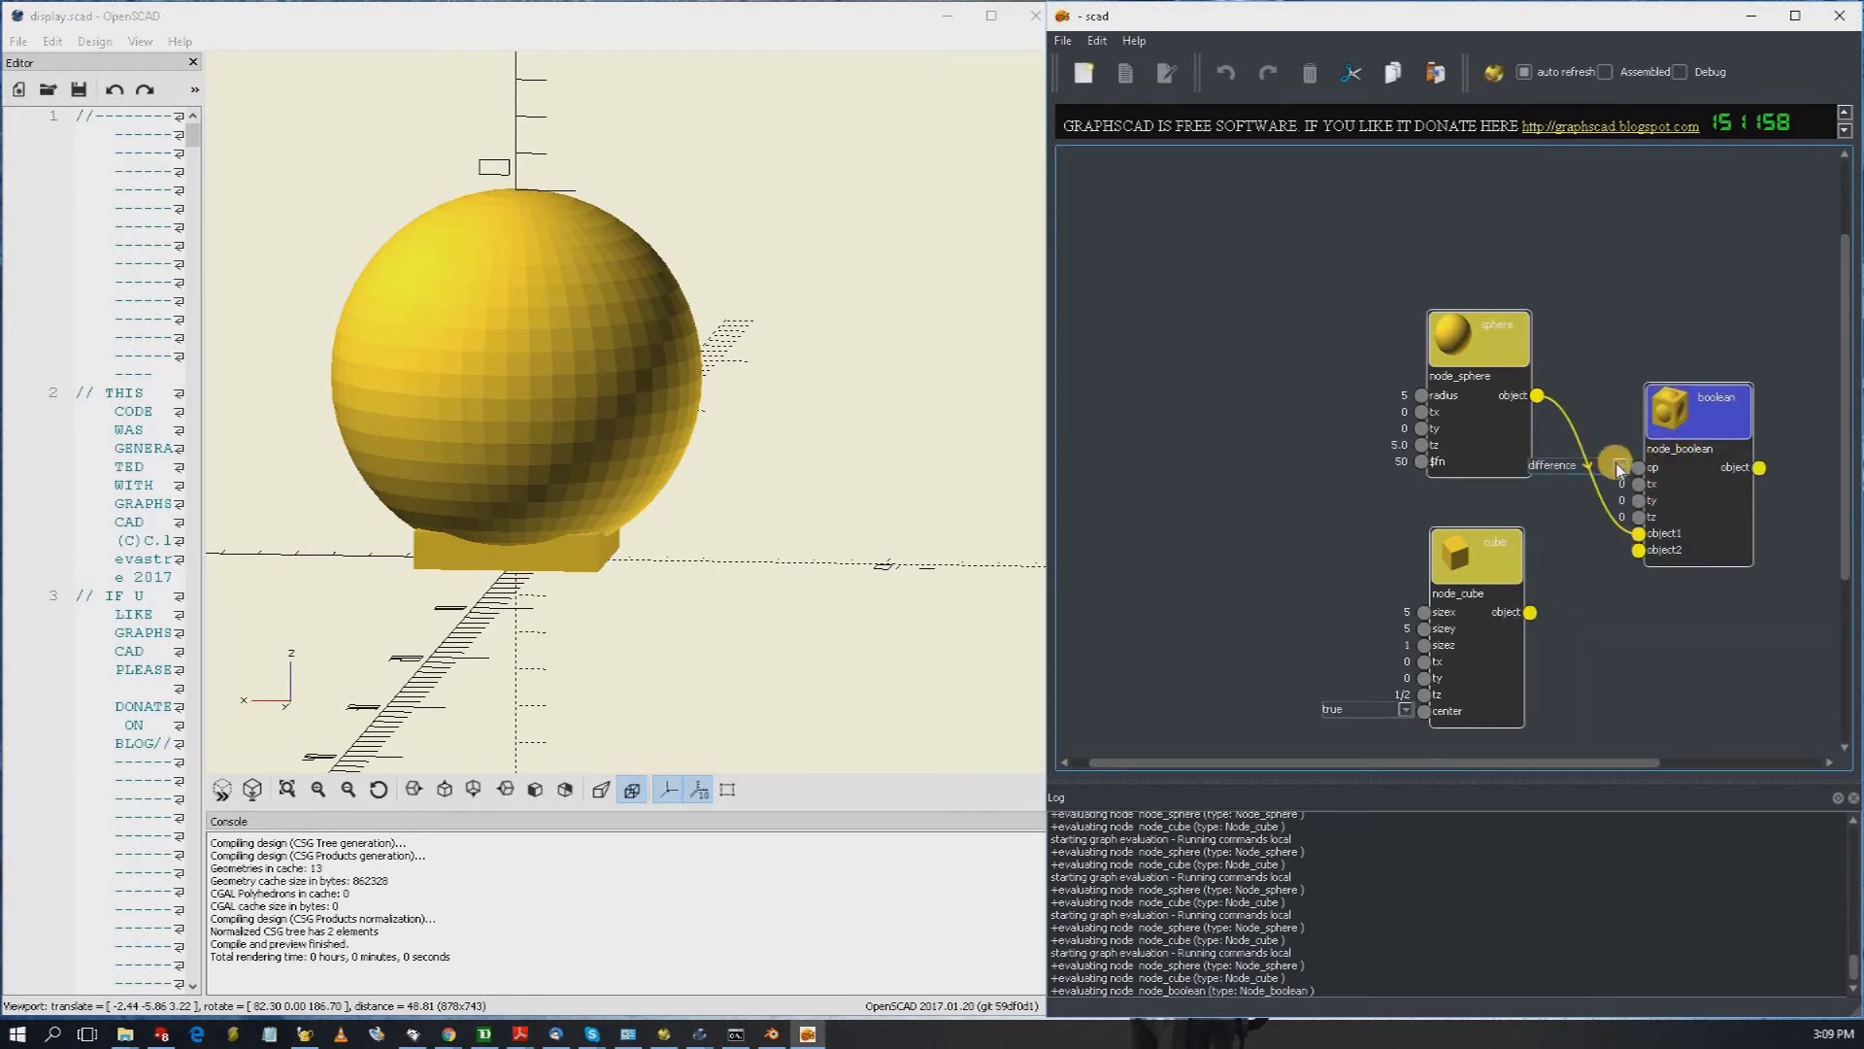
{"action": "left_click_drag", "start_coordinate": [1714, 413], "coordinate": [1757, 321]}
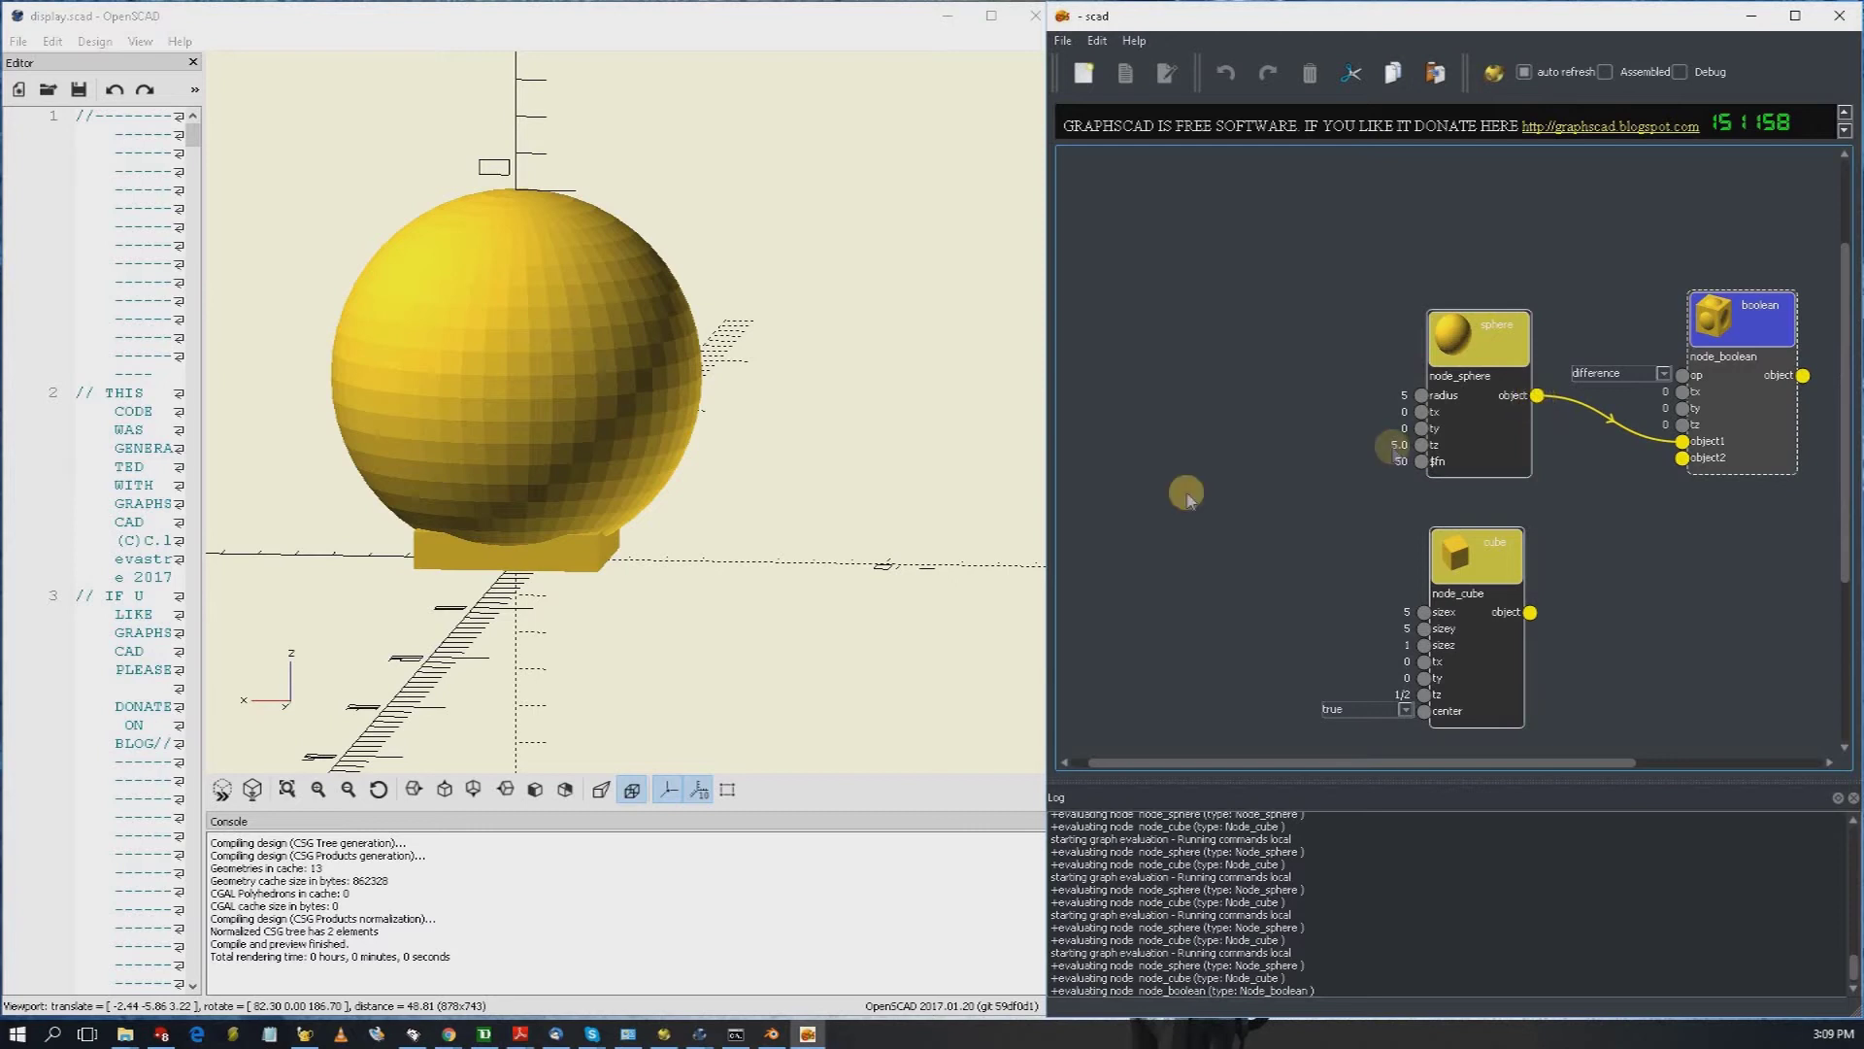
{"action": "left_click_drag", "start_coordinate": [1530, 610], "coordinate": [1683, 457]}
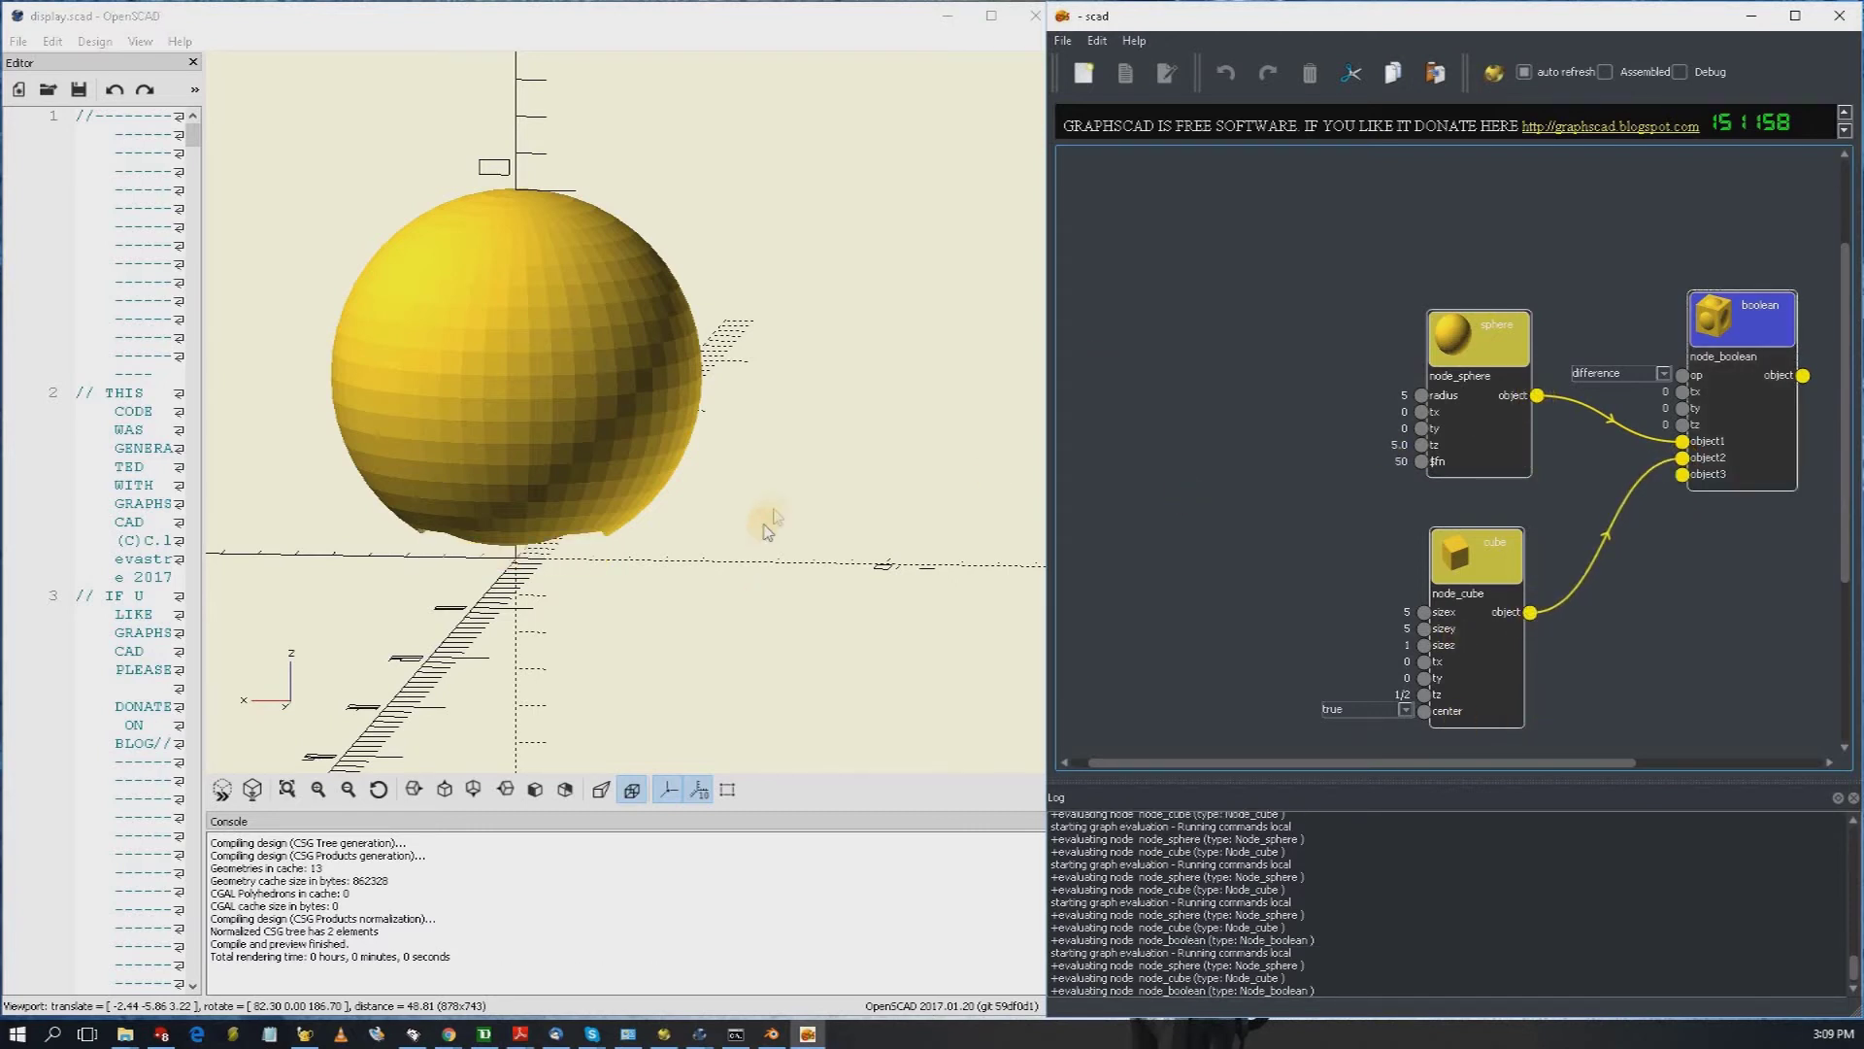
Step: Raise the subtracted cube further into the sphere by setting the cube node's tz to 1
{"action": "left_click", "coordinate": [798, 502]}
{"action": "left_click_drag", "start_coordinate": [811, 421], "coordinate": [947, 418]}
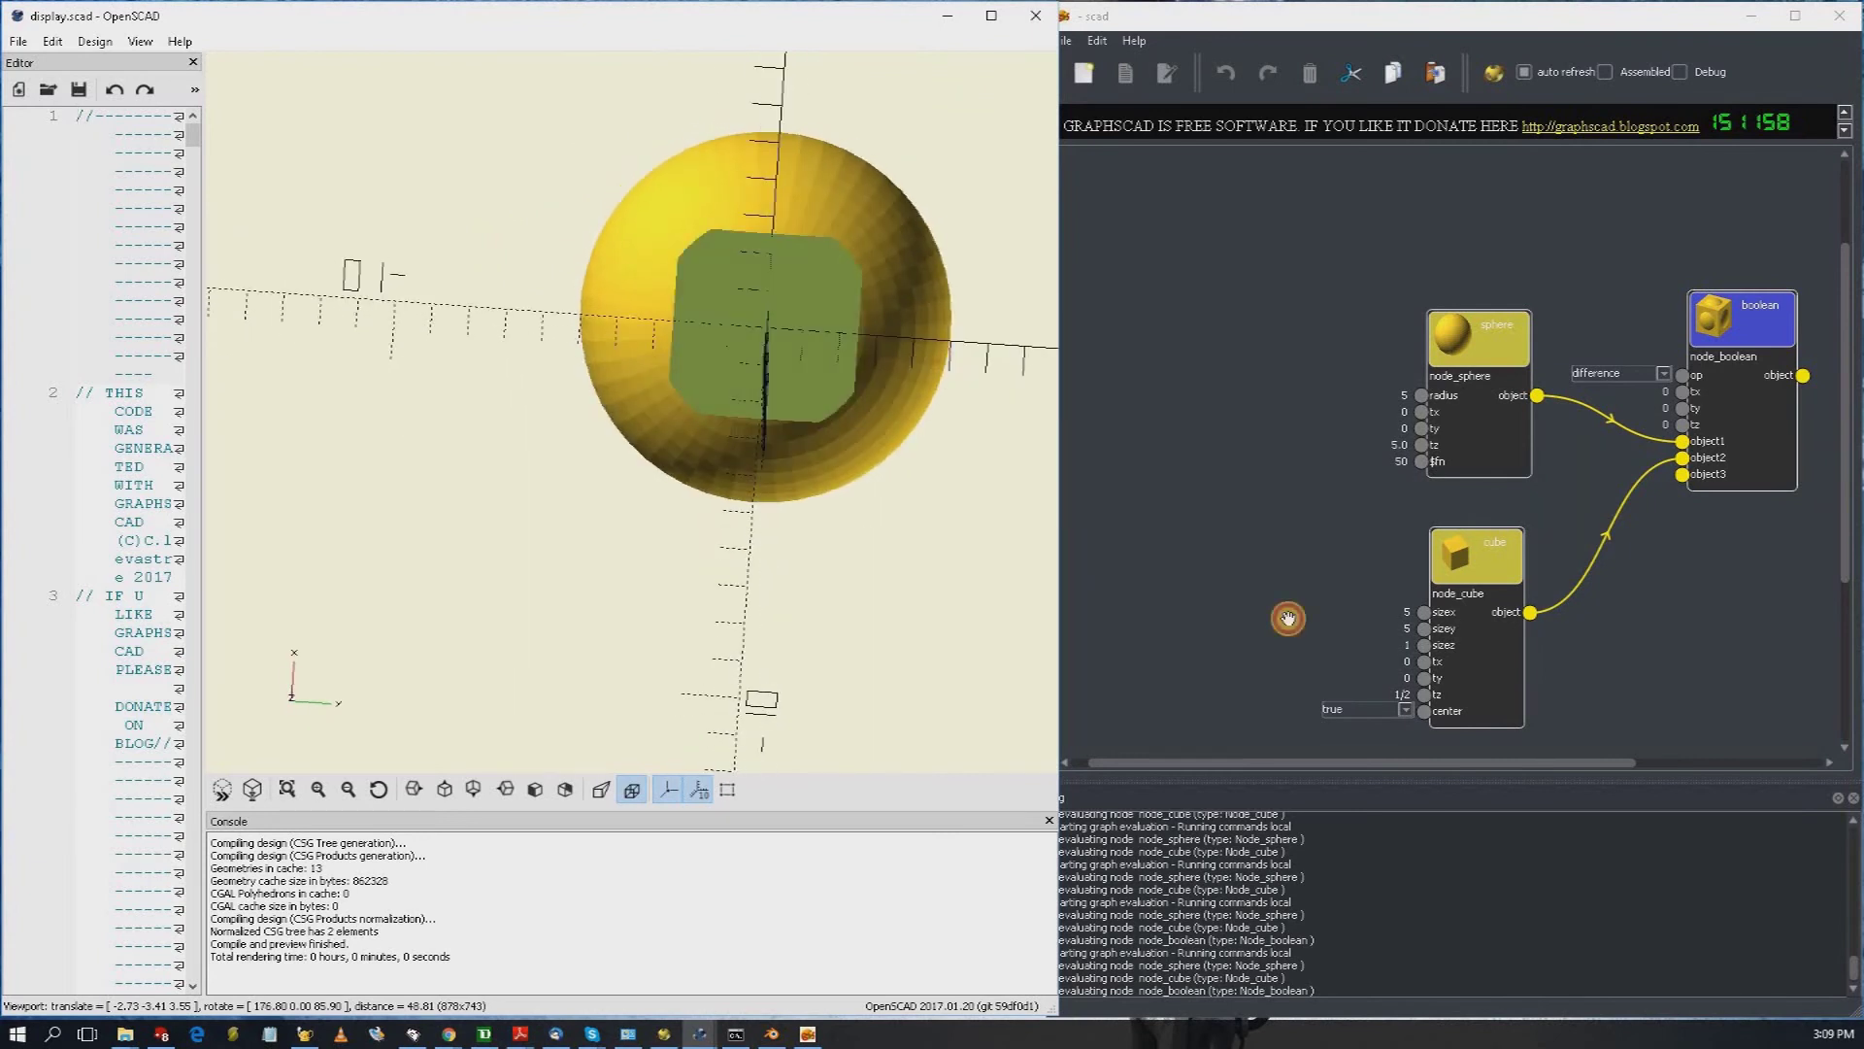
{"action": "left_click", "coordinate": [1406, 695]}
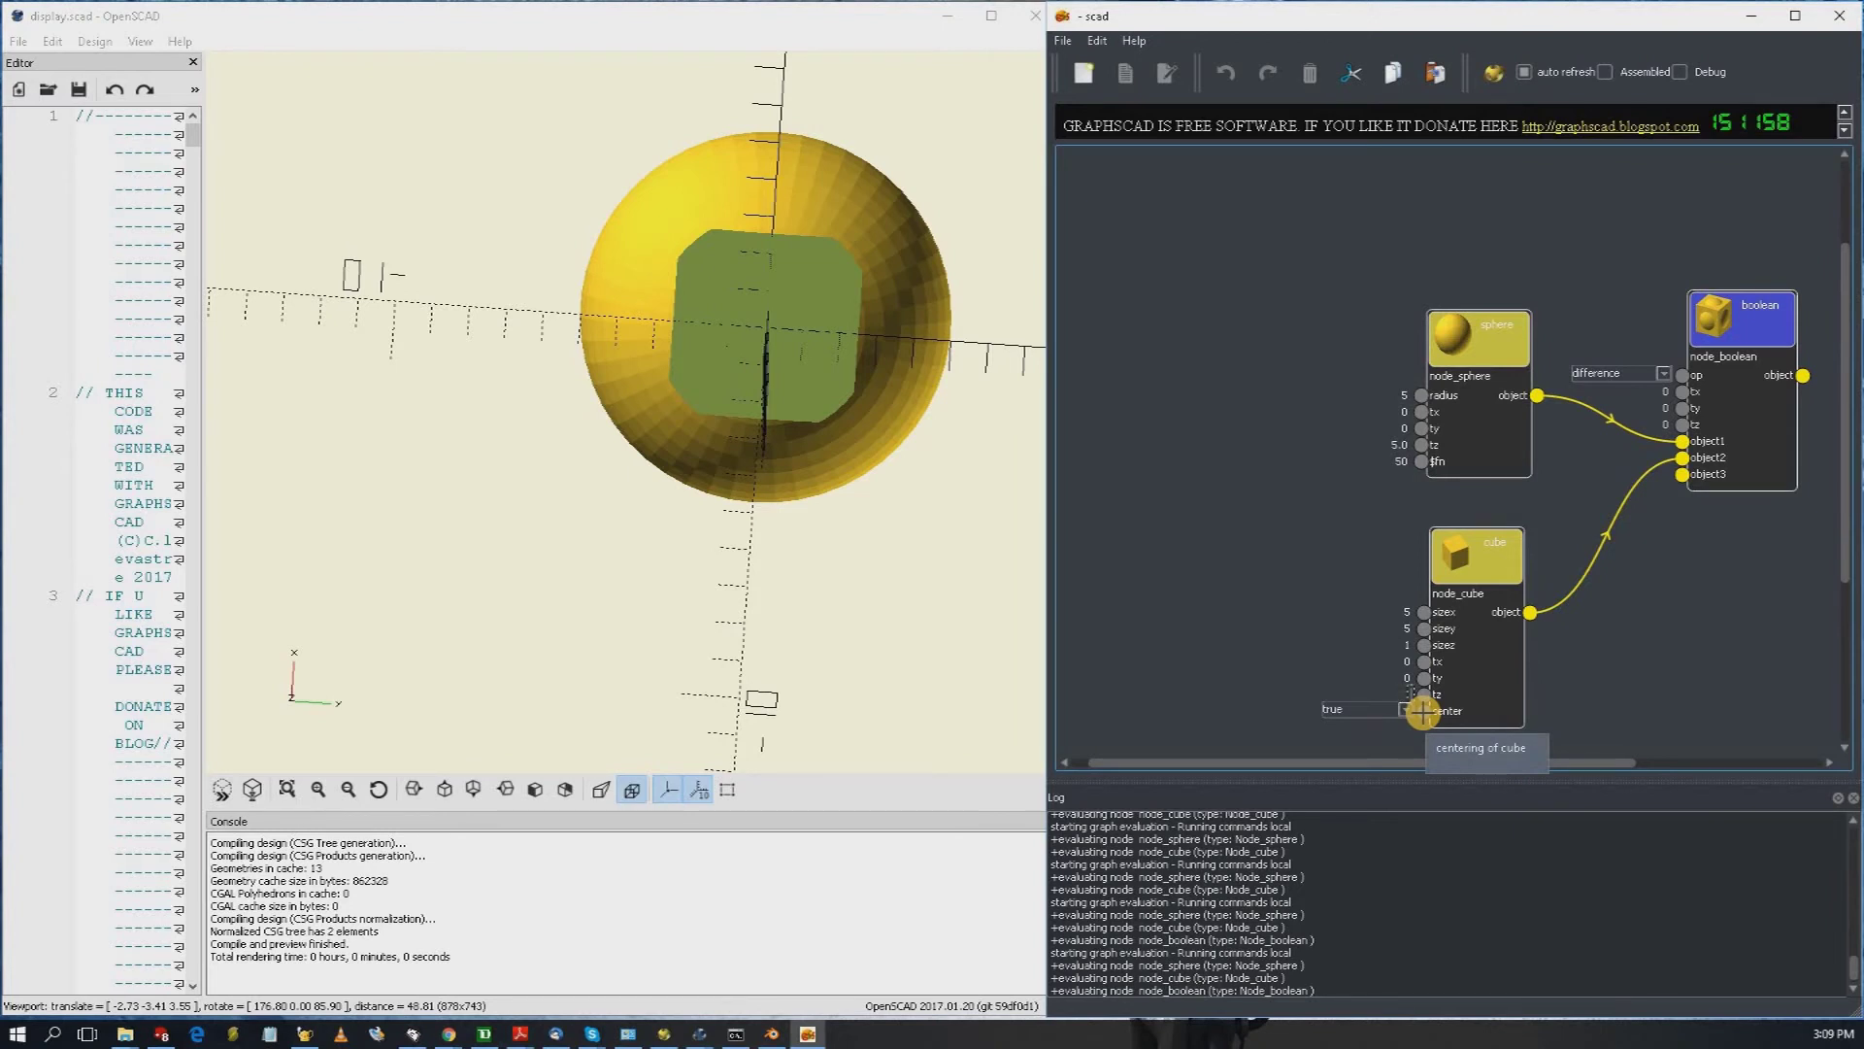
{"action": "left_click", "coordinate": [1422, 711]}
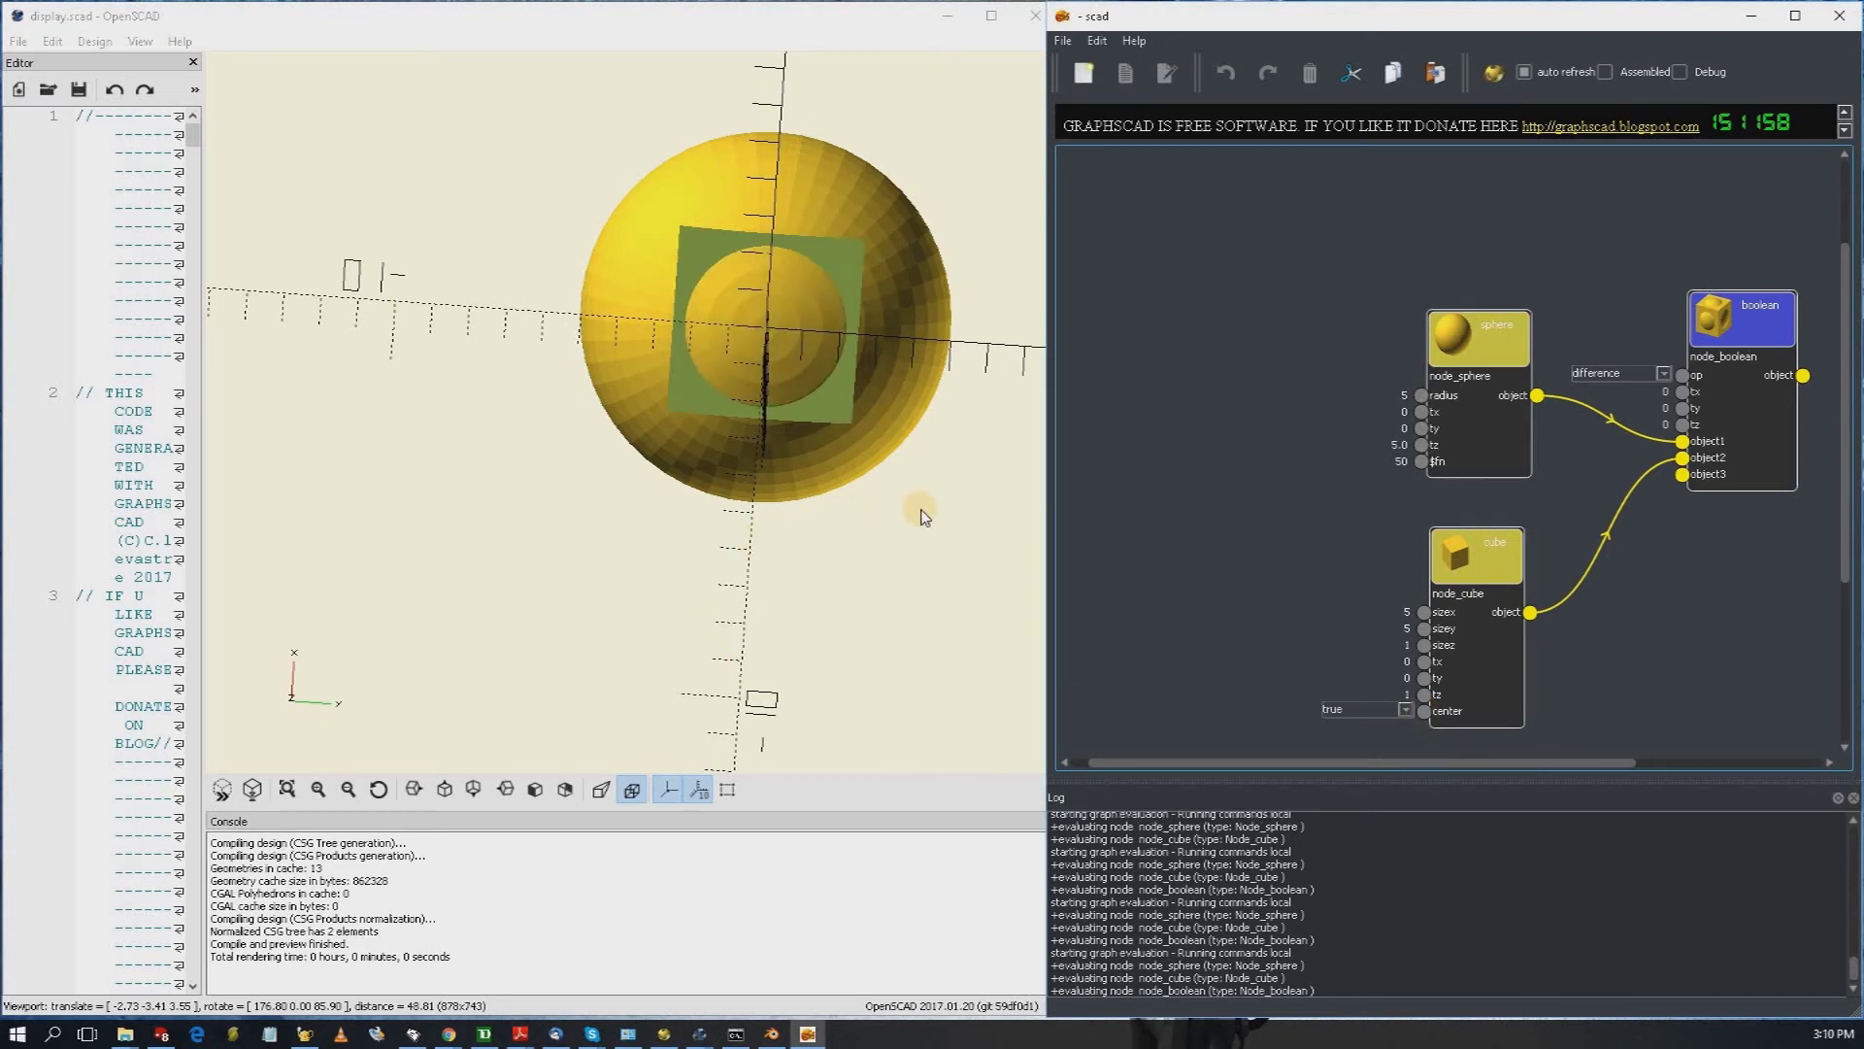
Step: Increase the cube node's sizez to 3.0 so the cut removes the sphere's lower end, and inspect the cut from several angles
{"action": "left_click_drag", "start_coordinate": [912, 512], "coordinate": [1410, 653]}
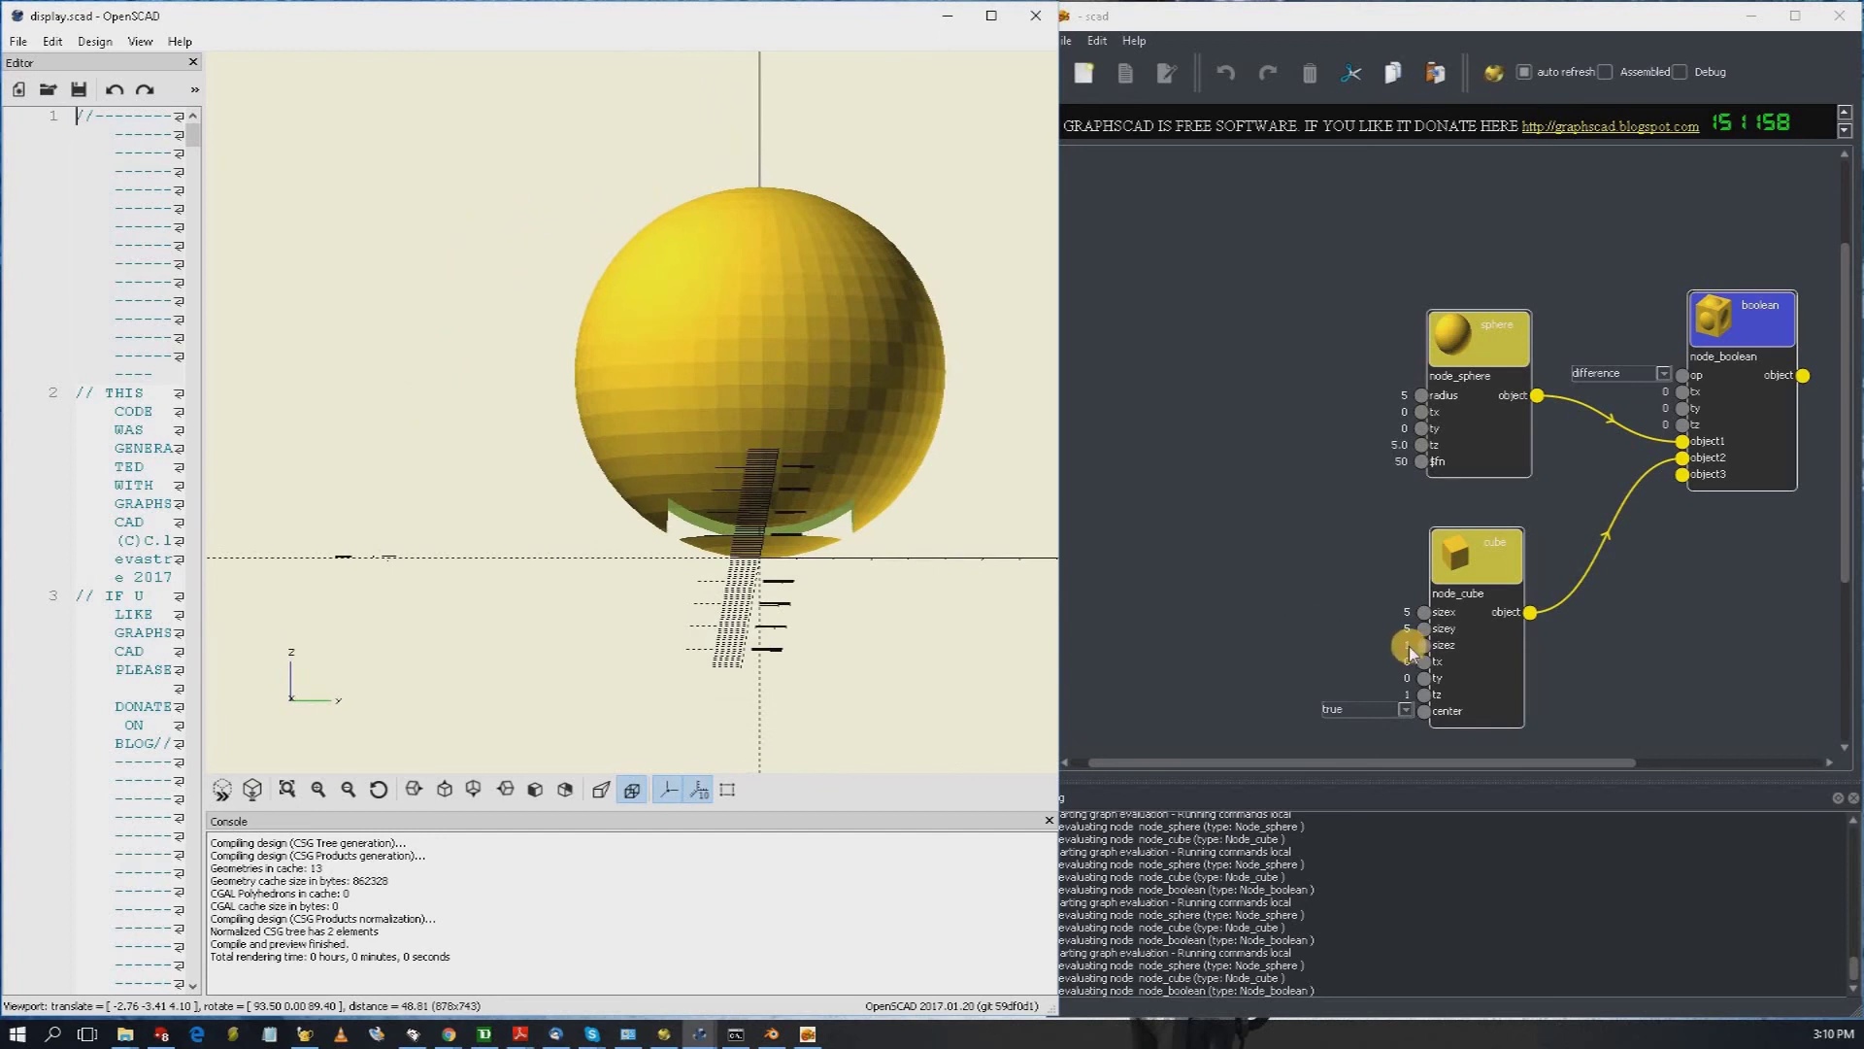
{"action": "left_click", "coordinate": [1432, 685]}
{"action": "type", "text": "2.0"}
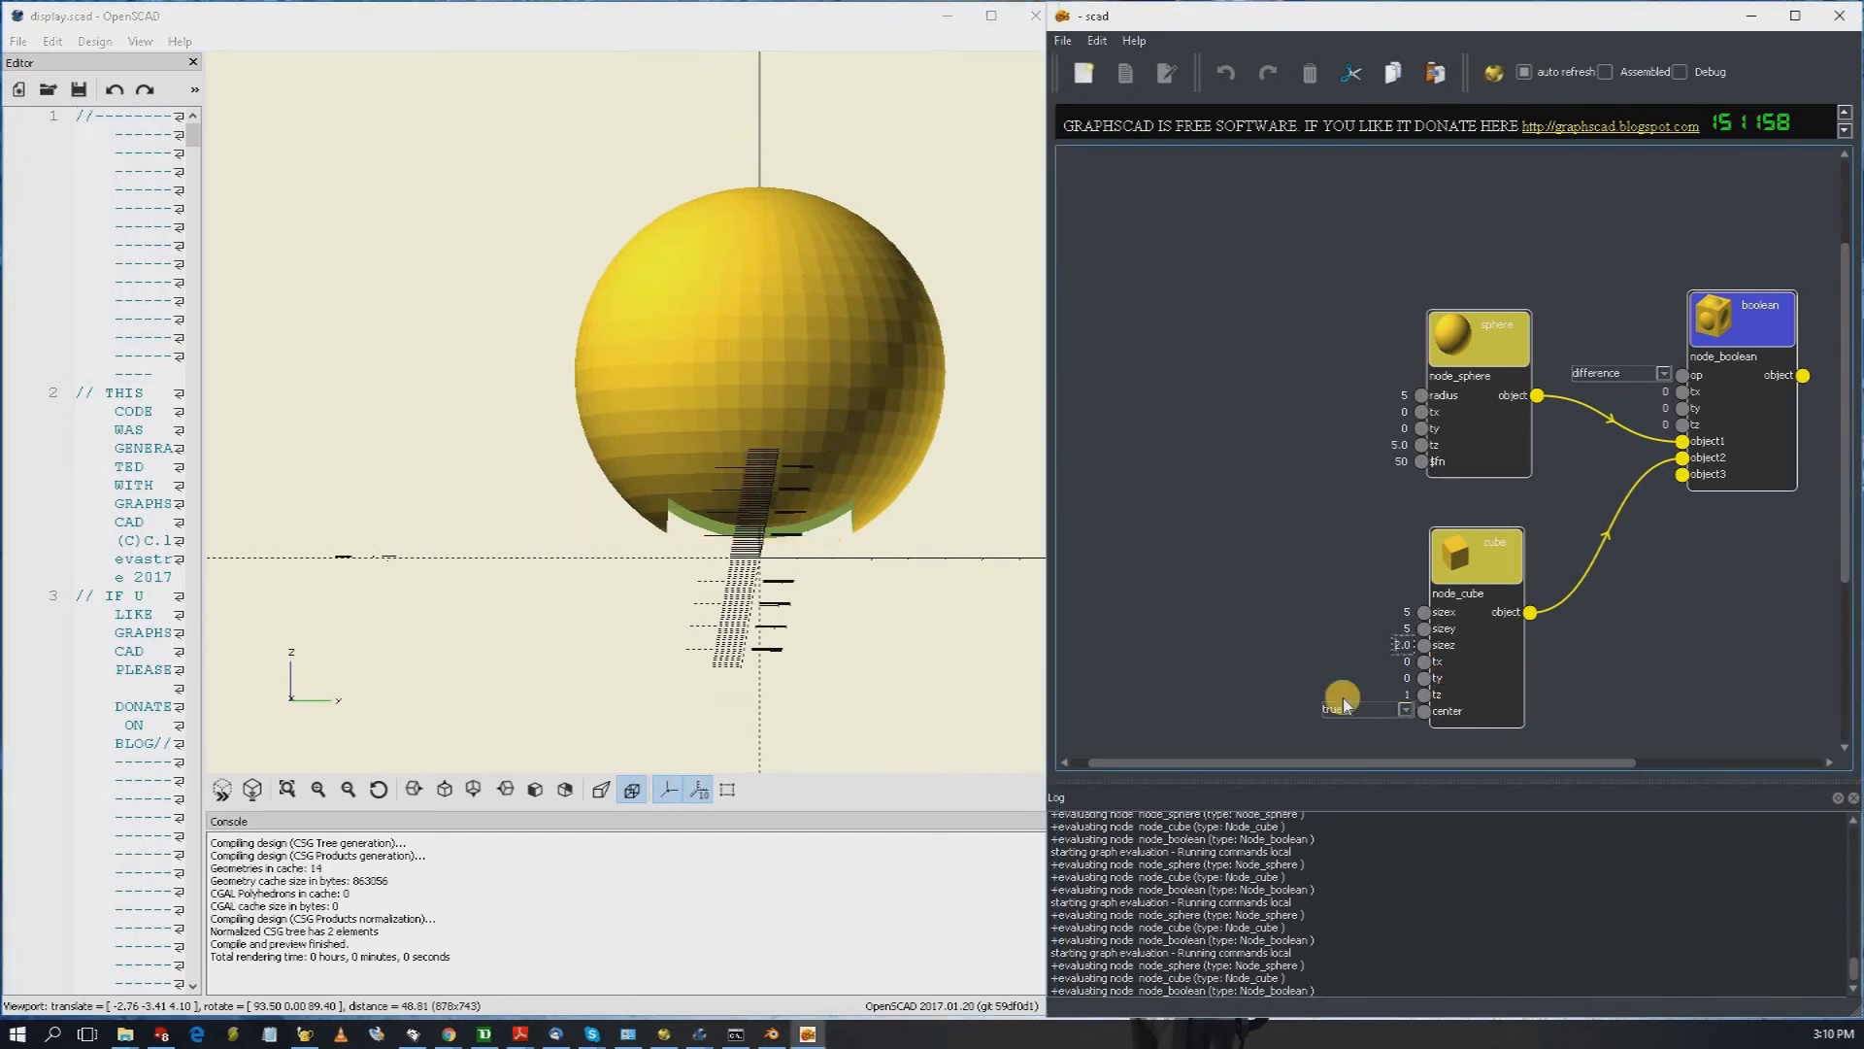
{"action": "scroll", "coordinate": [1403, 645], "scroll_direction": "up", "scroll_amount": 1}
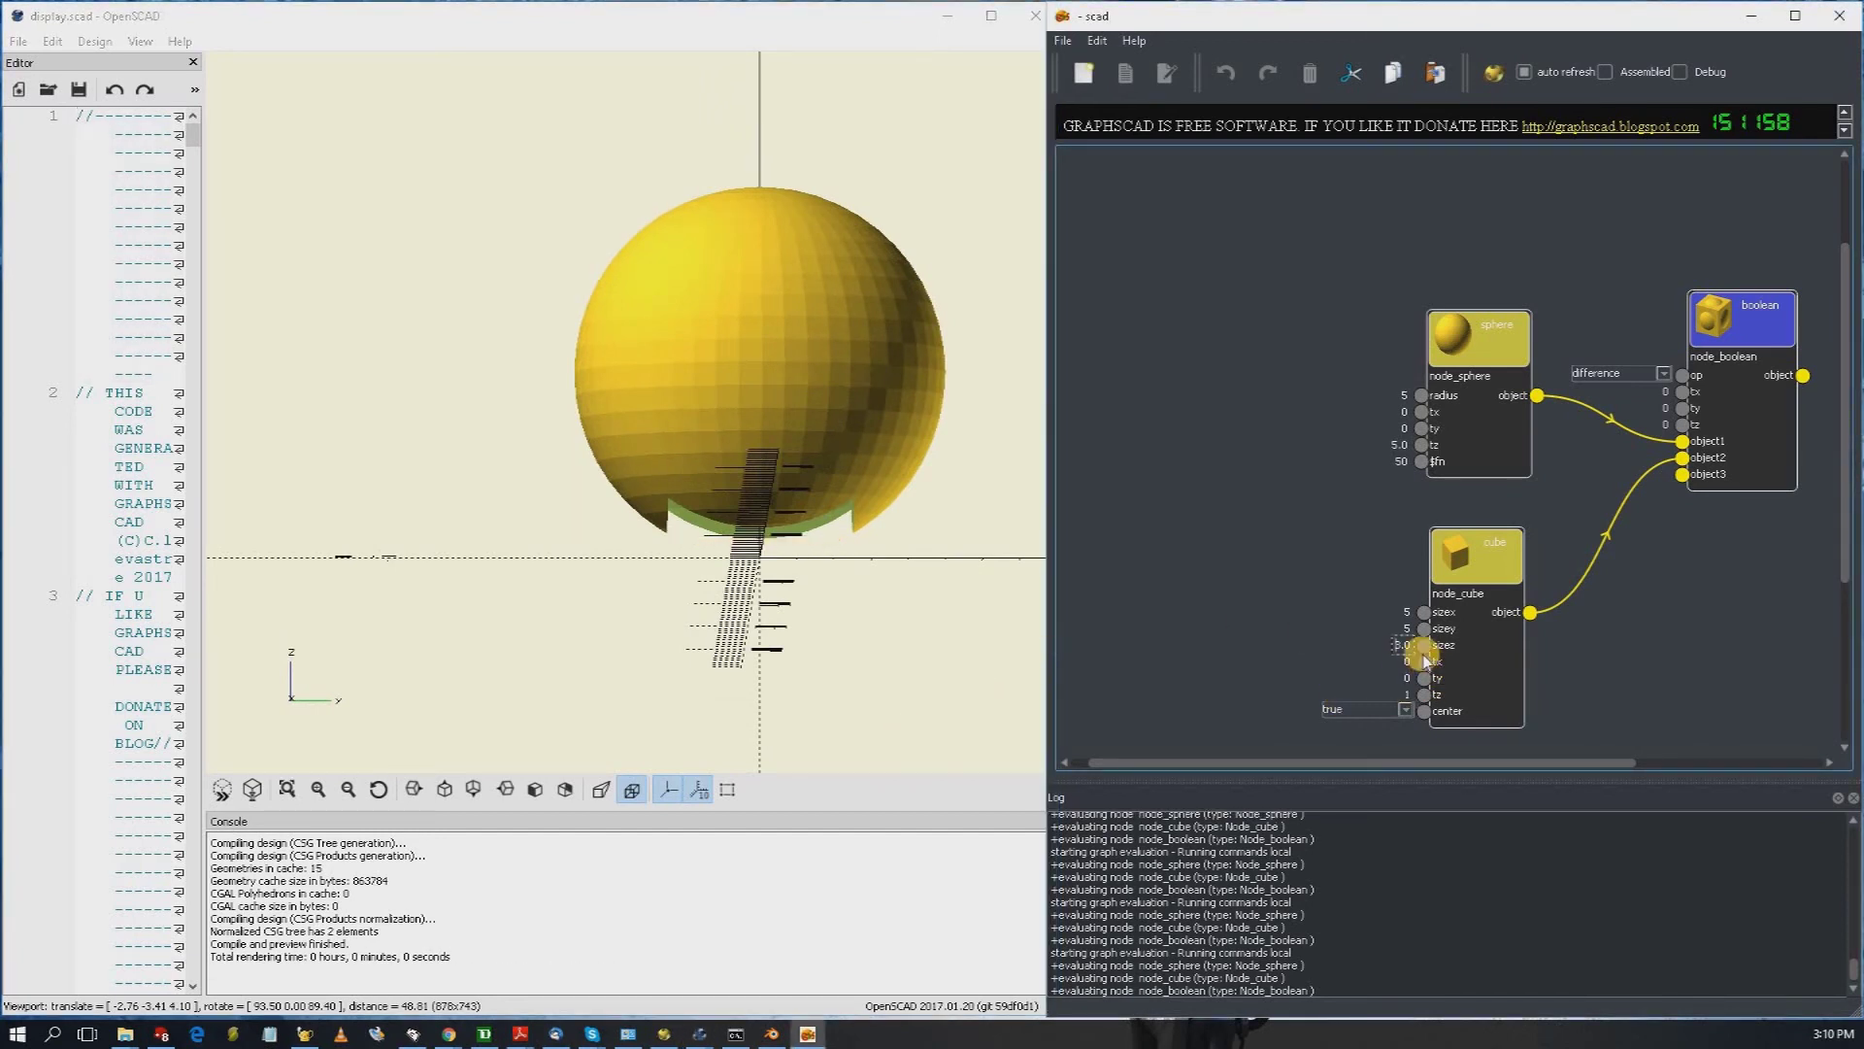
{"action": "left_click", "coordinate": [976, 602]}
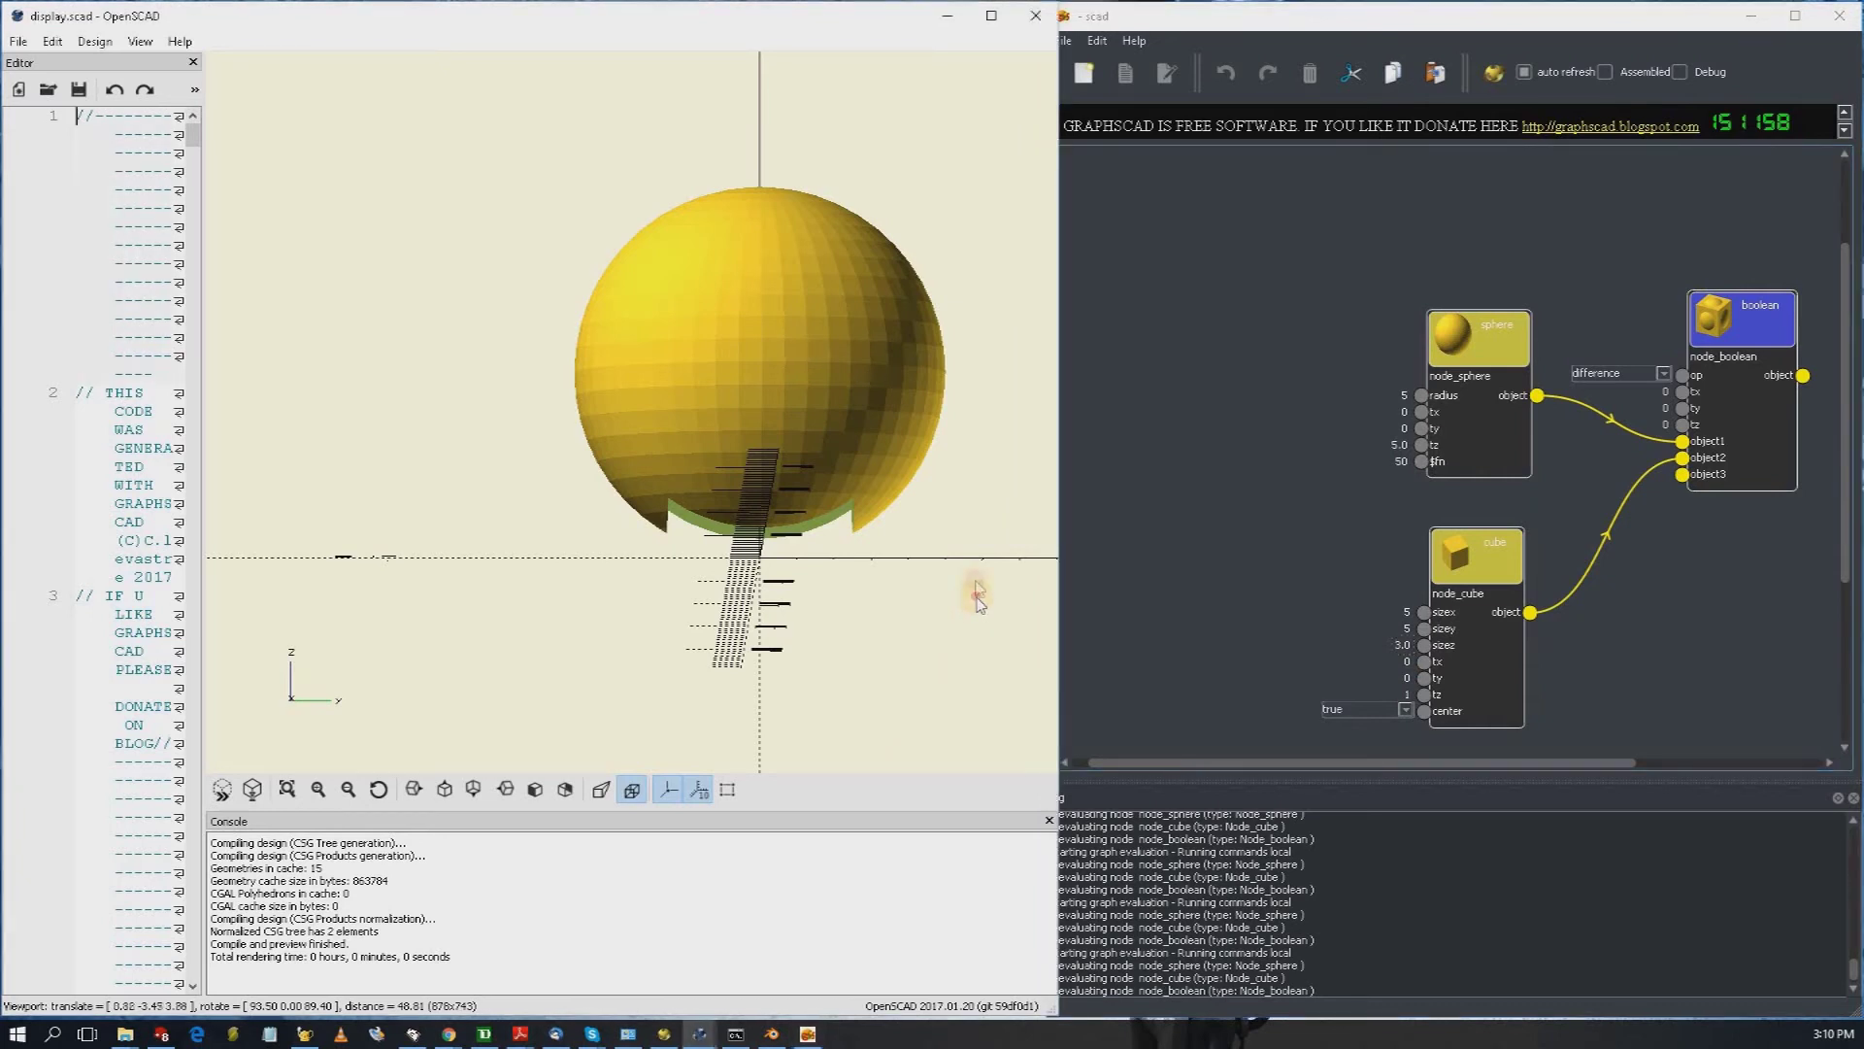
{"action": "left_click_drag", "start_coordinate": [975, 519], "coordinate": [777, 610]}
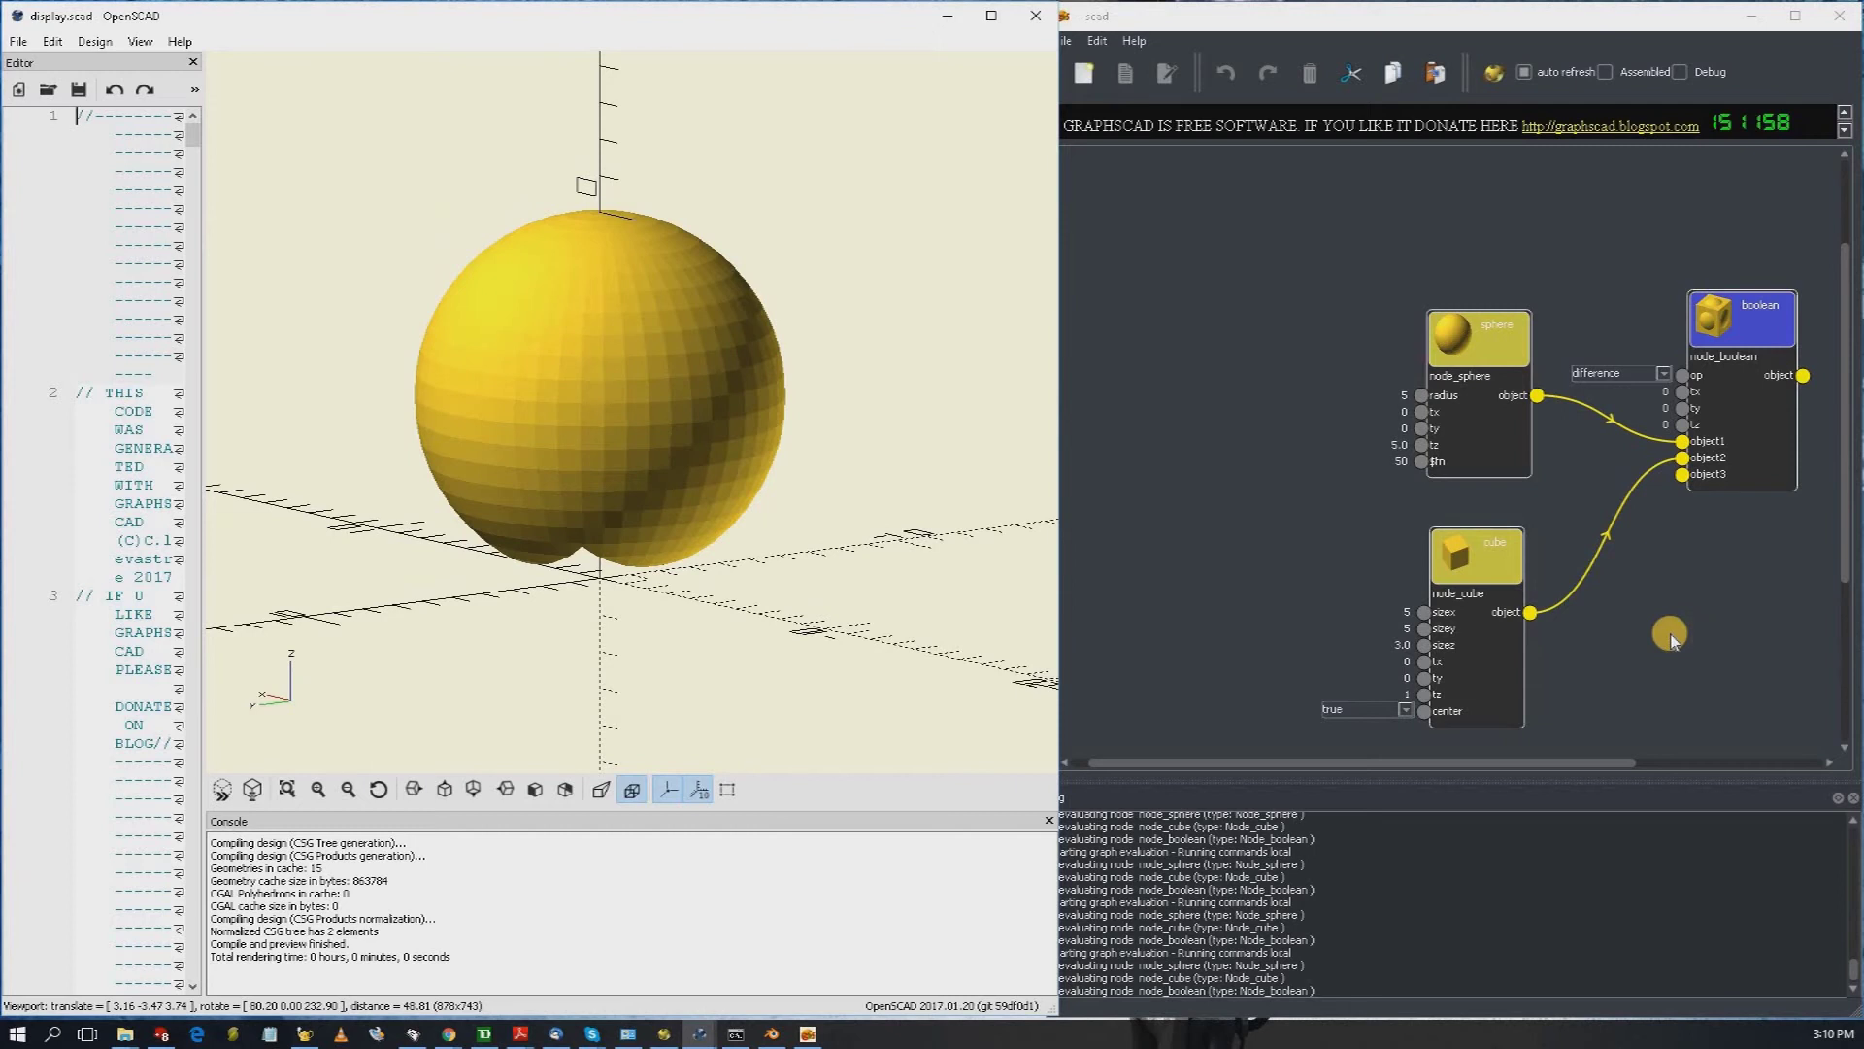
{"action": "scroll", "coordinate": [1670, 638], "scroll_direction": "down", "scroll_amount": 2}
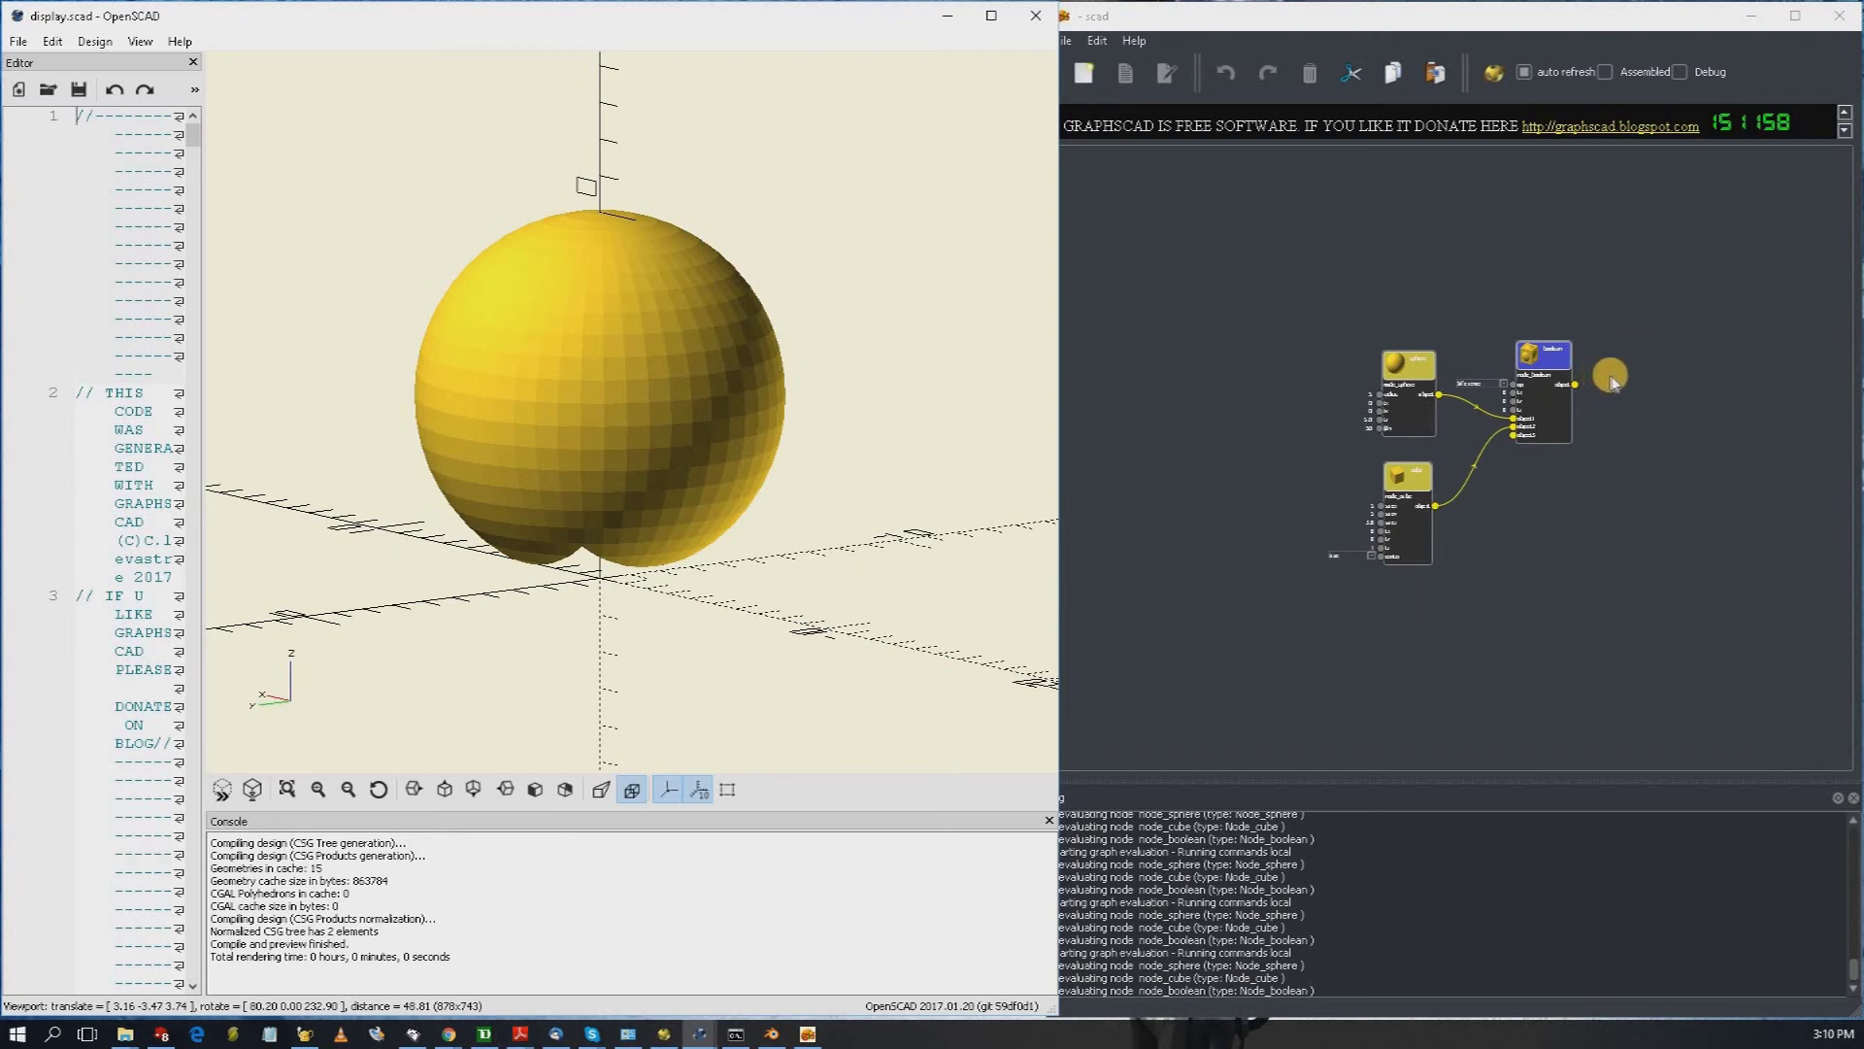
{"action": "right_click", "coordinate": [1613, 366]}
{"action": "left_click", "coordinate": [1608, 360]}
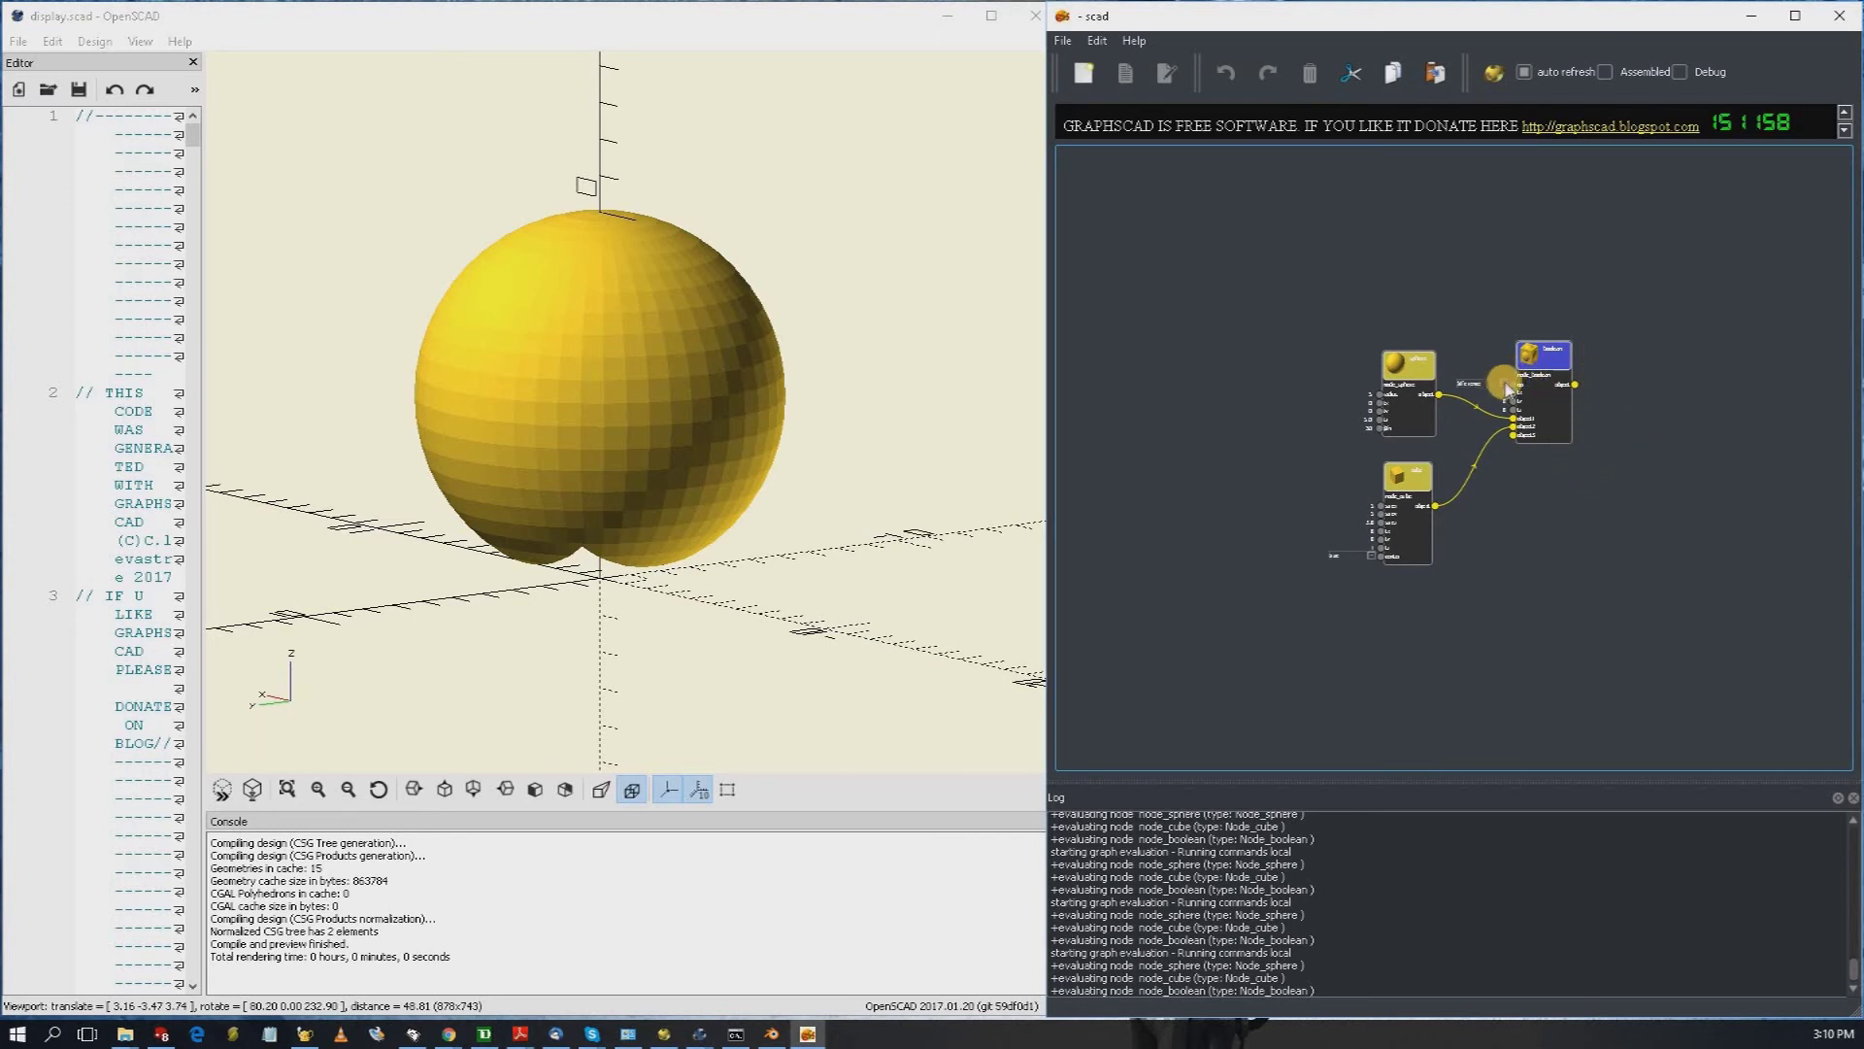
Step: Set the boolean node's operation to intersection and inspect the shape shared by the sphere and cube
{"action": "left_click_drag", "start_coordinate": [1508, 390], "coordinate": [1469, 402]}
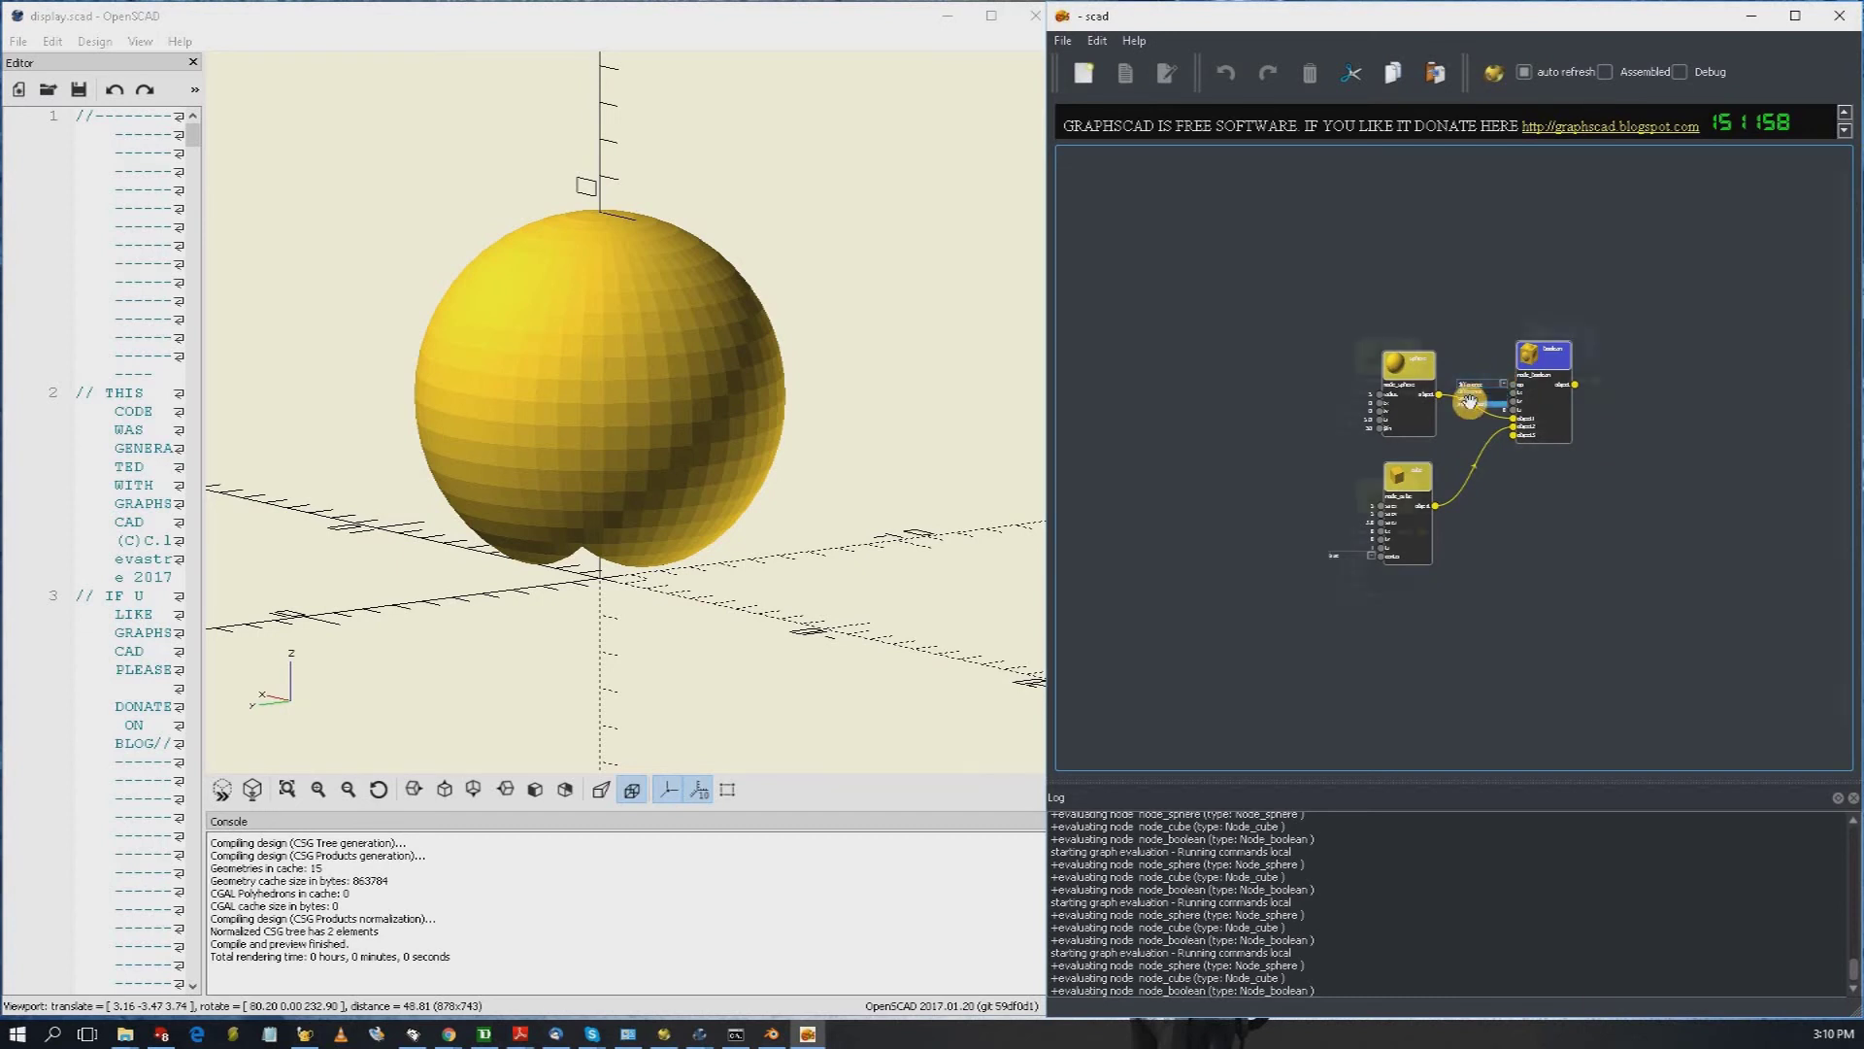
{"action": "scroll", "coordinate": [1469, 402], "scroll_direction": "up", "scroll_amount": 5}
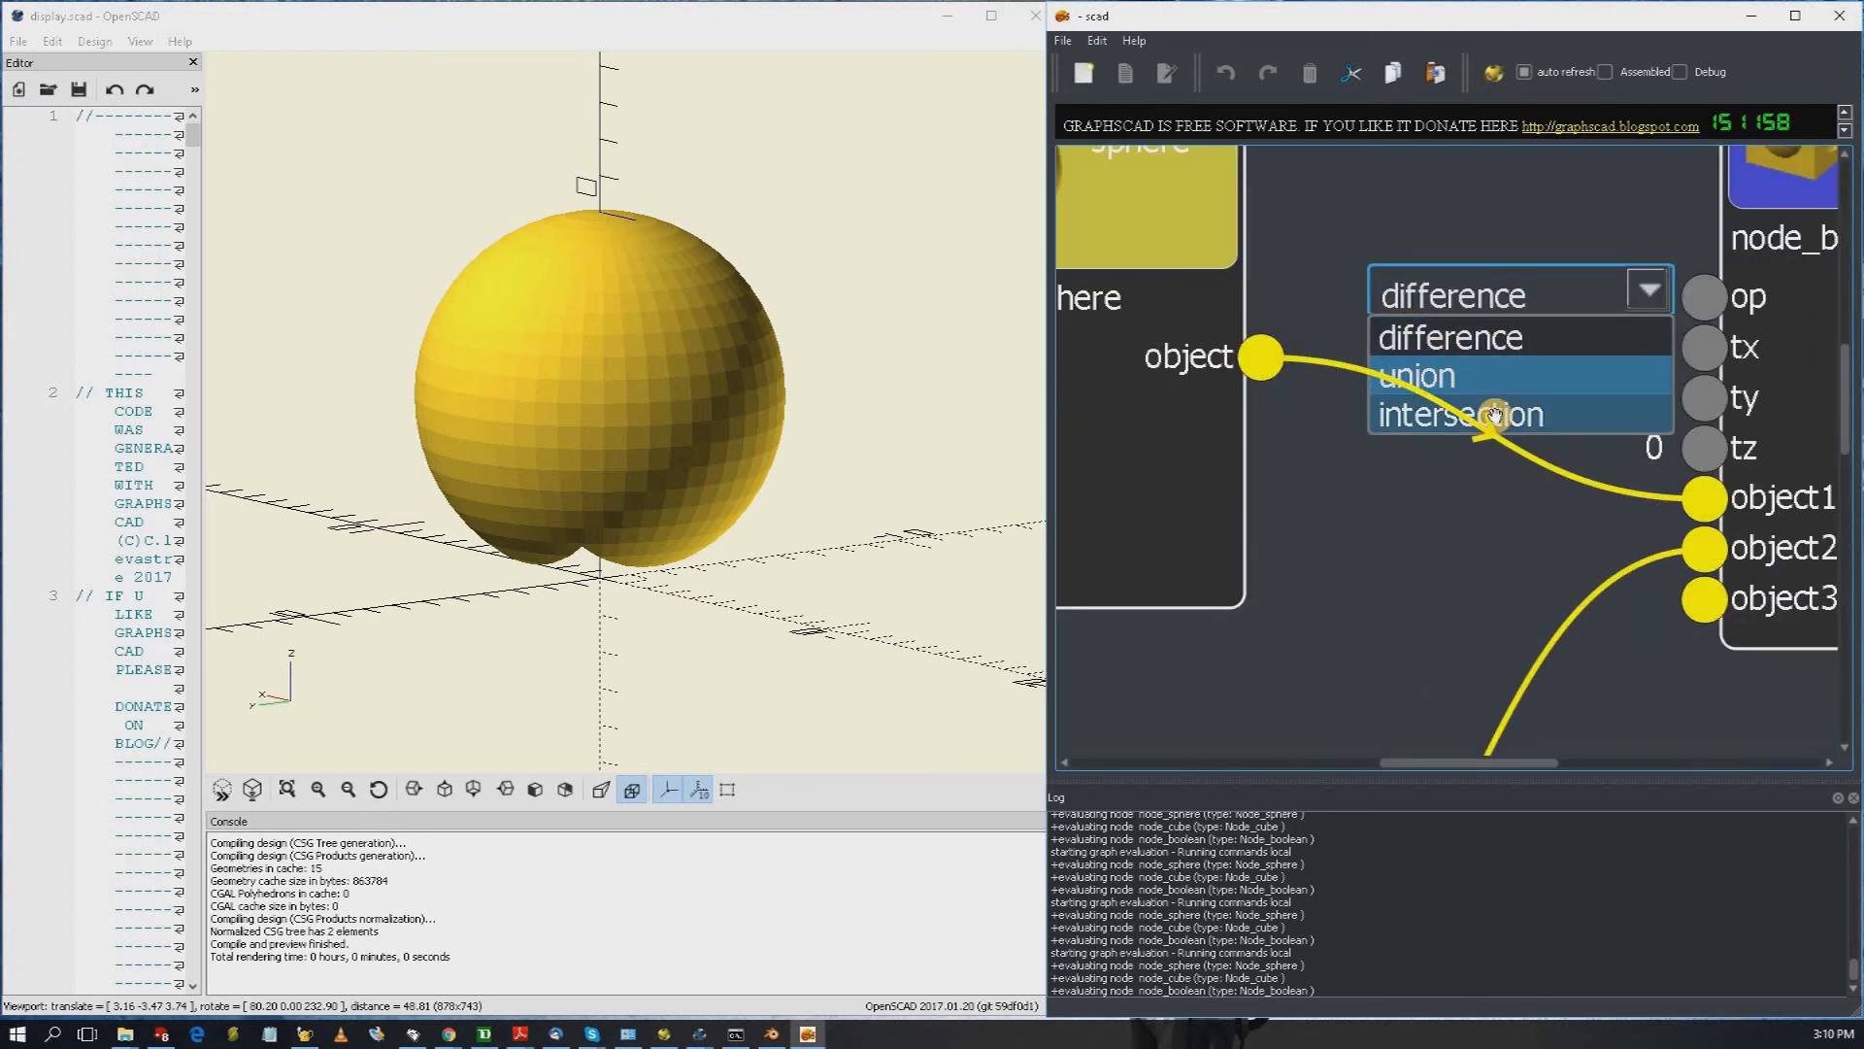
{"action": "left_click", "coordinate": [1494, 415]}
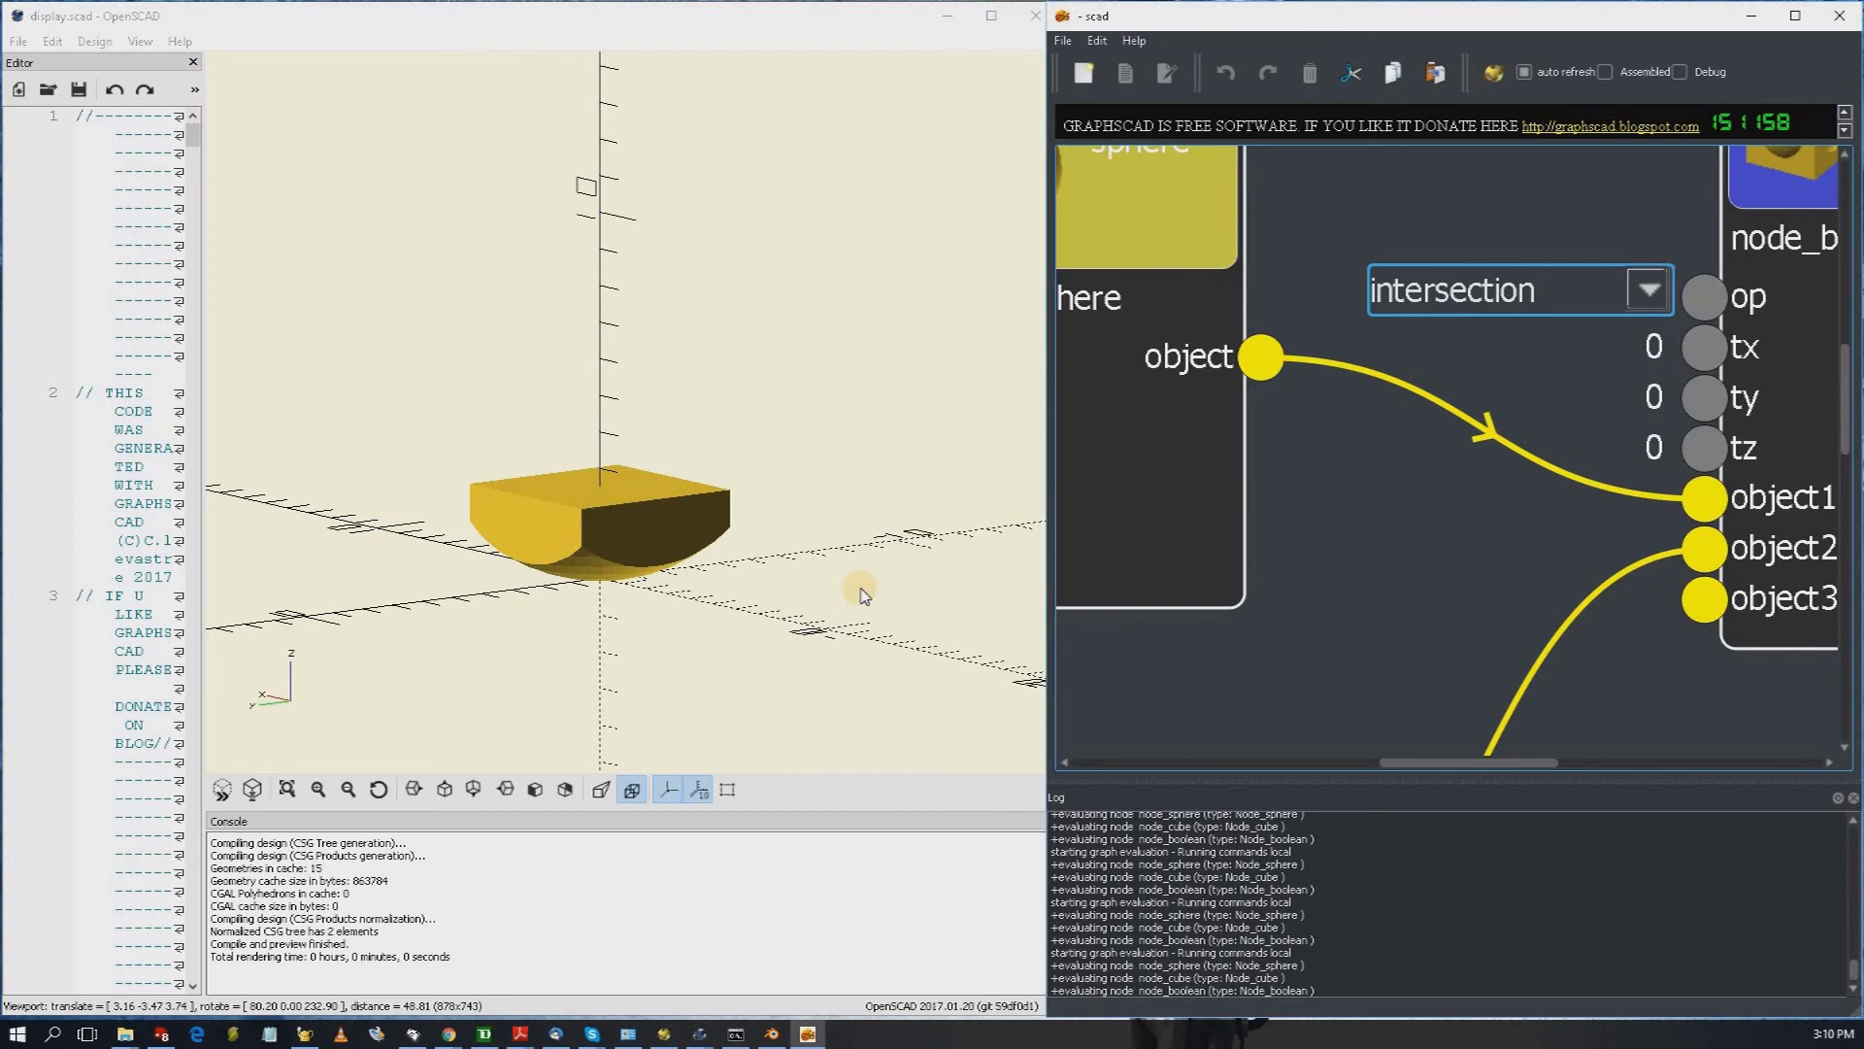
{"action": "left_click", "coordinate": [862, 592]}
{"action": "mouse_move", "coordinate": [867, 583]}
{"action": "left_mouse_down"}
{"action": "mouse_move", "coordinate": [1049, 615]}
{"action": "mouse_move", "coordinate": [865, 566]}
{"action": "mouse_move", "coordinate": [888, 587]}
{"action": "mouse_move", "coordinate": [853, 553]}
{"action": "mouse_move", "coordinate": [860, 575]}
{"action": "left_mouse_up"}
Step: Change the boolean node's operation to union and inspect the joined sphere and cube from another angle
{"action": "left_click", "coordinate": [1646, 289]}
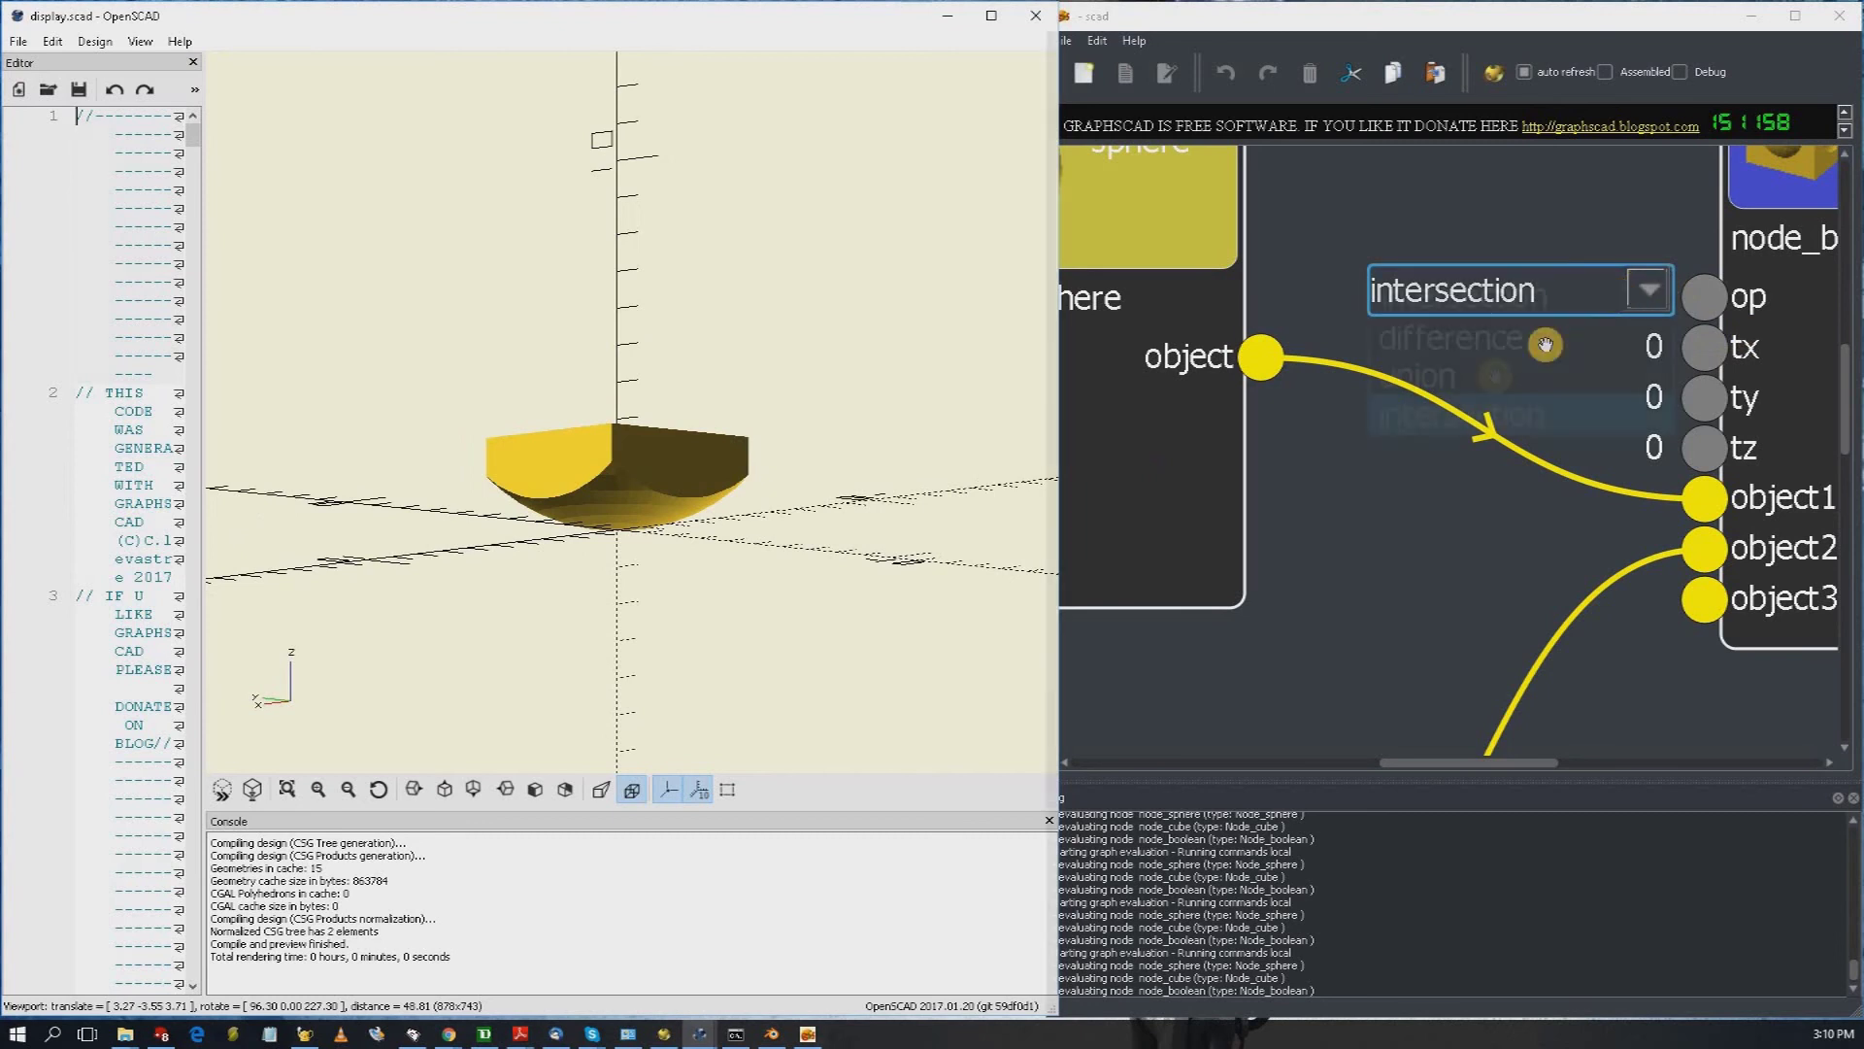
{"action": "left_click", "coordinate": [1486, 375]}
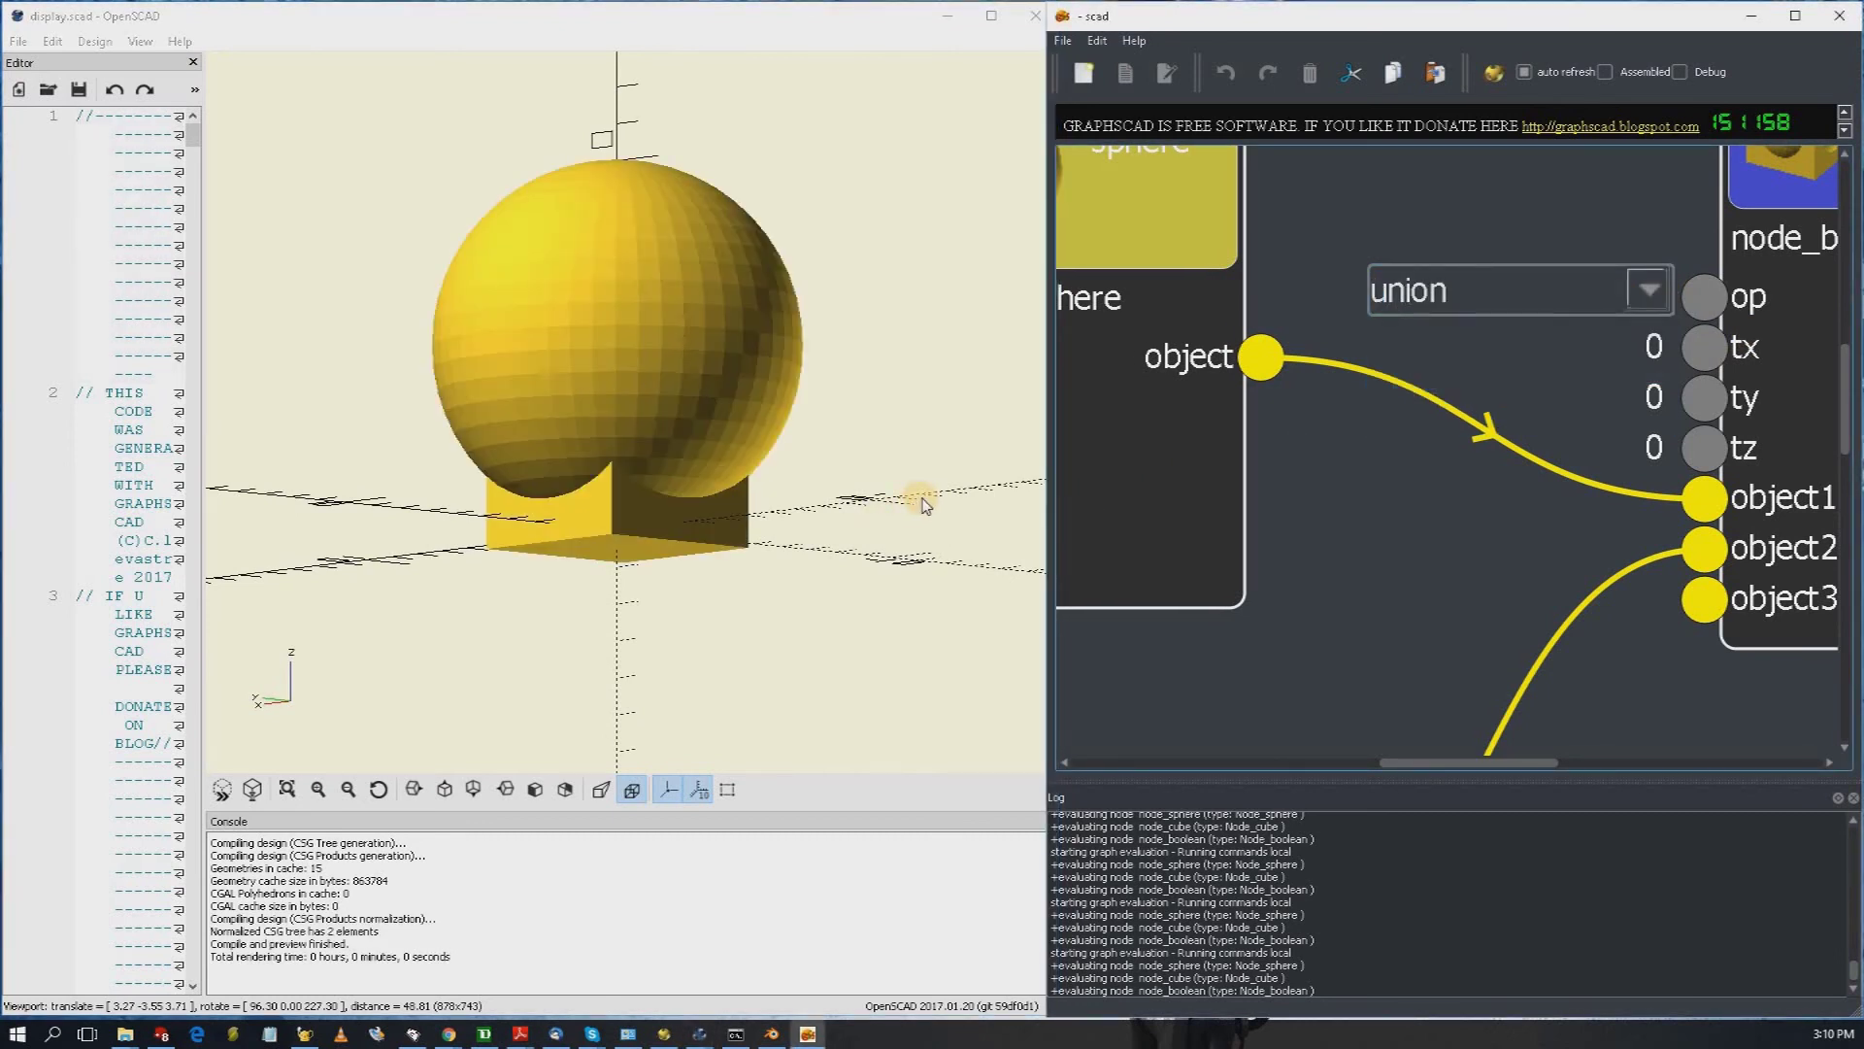
{"action": "left_click_drag", "start_coordinate": [927, 493], "coordinate": [964, 506]}
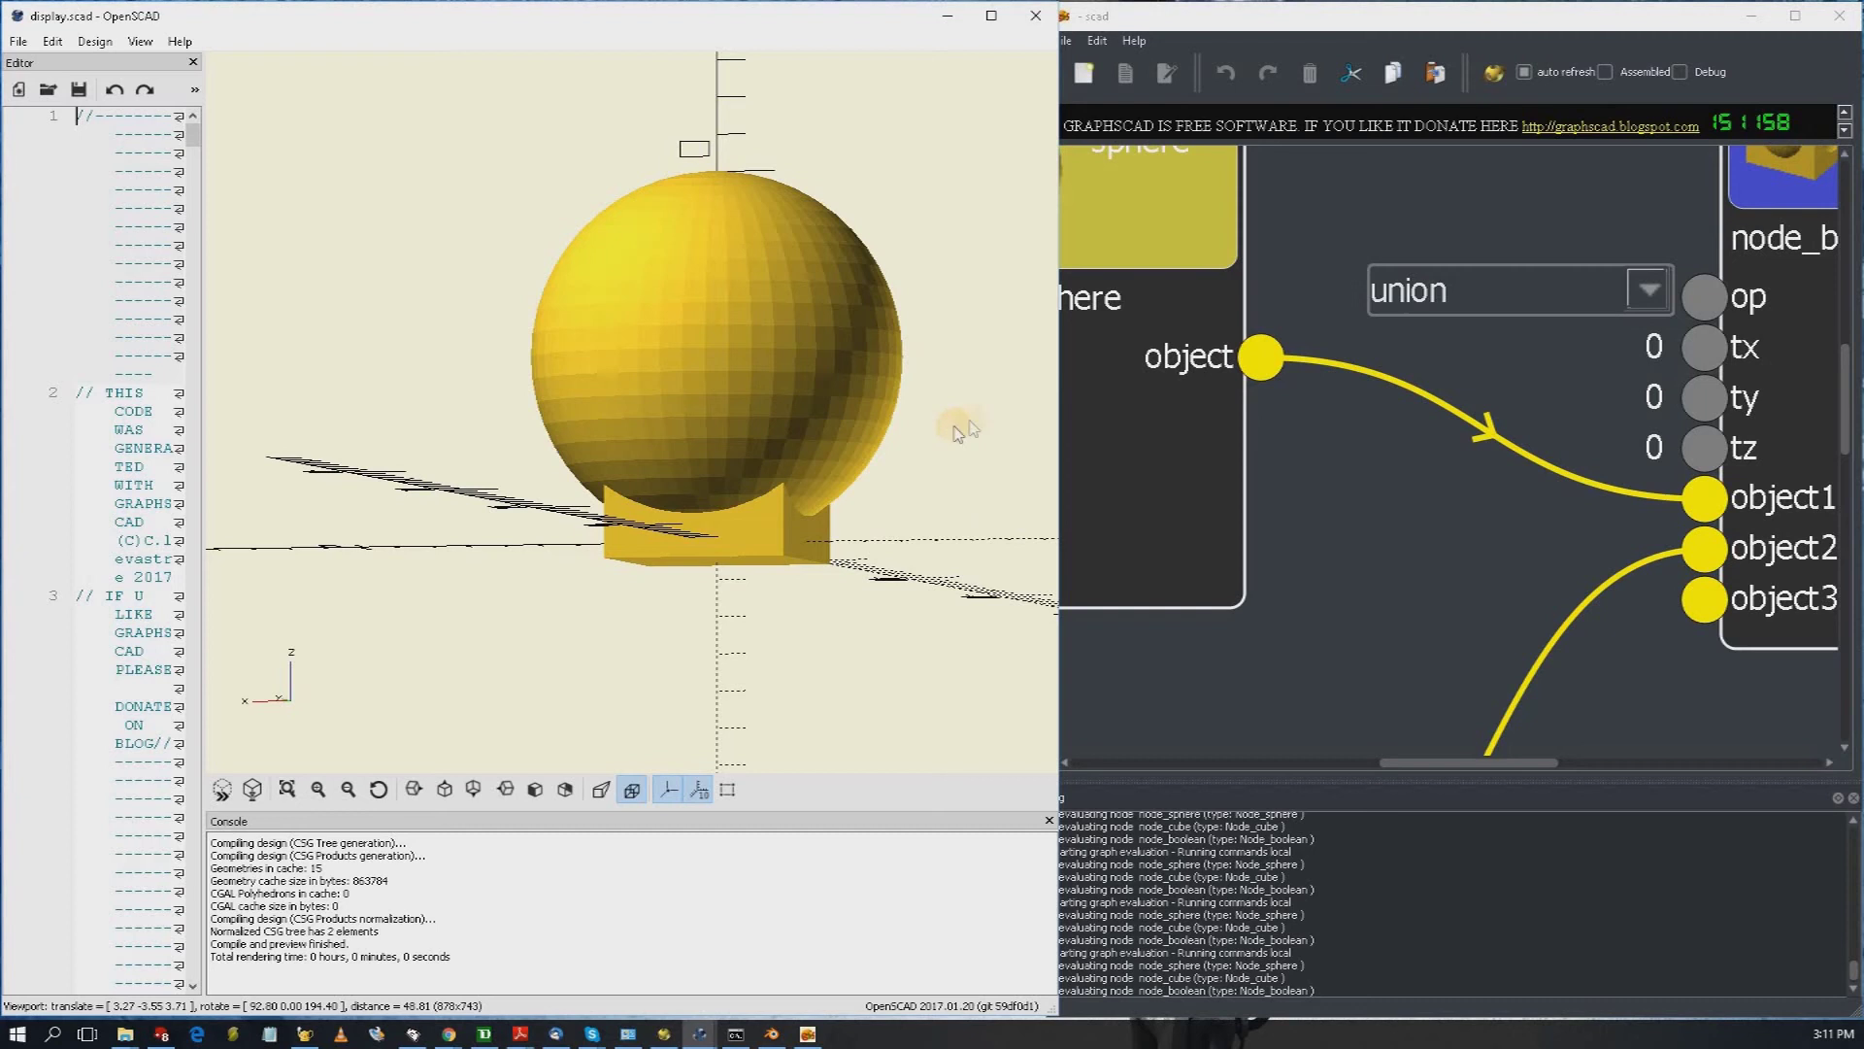
{"action": "scroll", "coordinate": [985, 412], "scroll_direction": "down", "scroll_amount": 5}
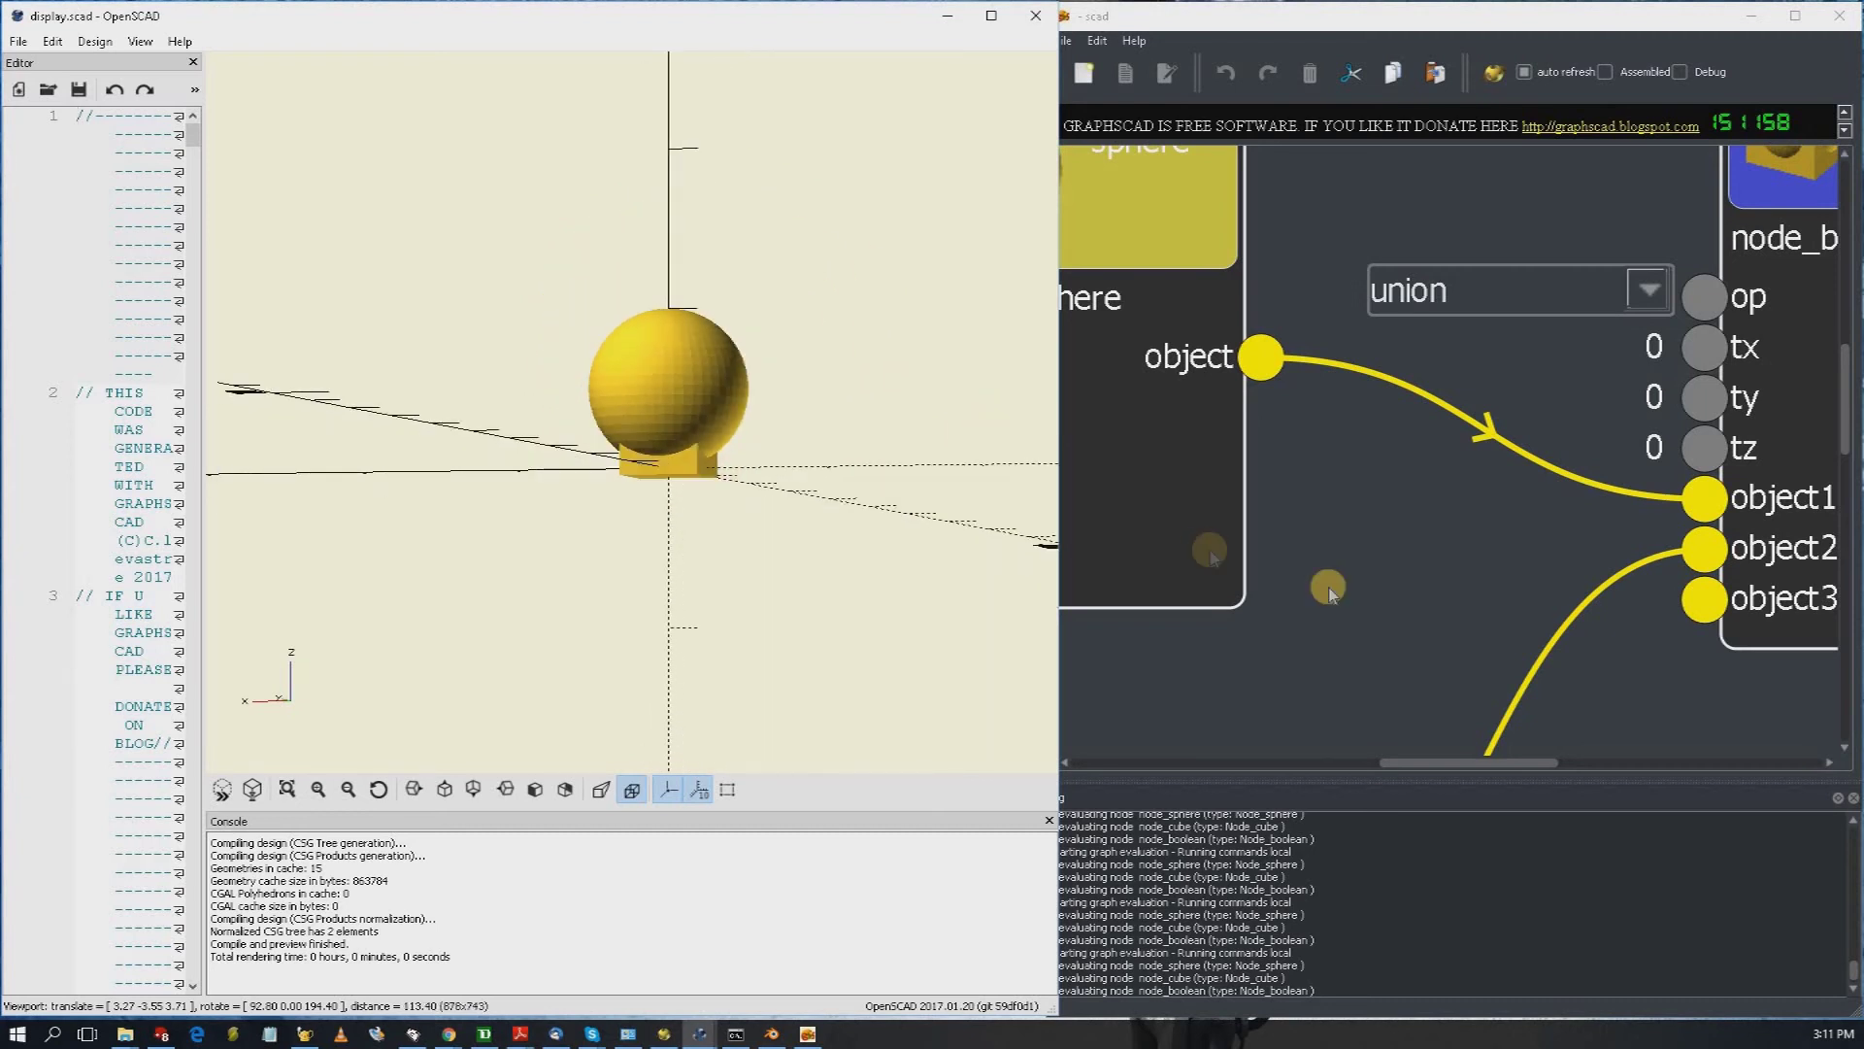
Step: Rearrange the graph by moving the sphere node higher and placing the cube node directly beneath it
{"action": "scroll", "coordinate": [1209, 553], "scroll_direction": "up", "scroll_amount": 2}
{"action": "left_click", "coordinate": [1516, 589]}
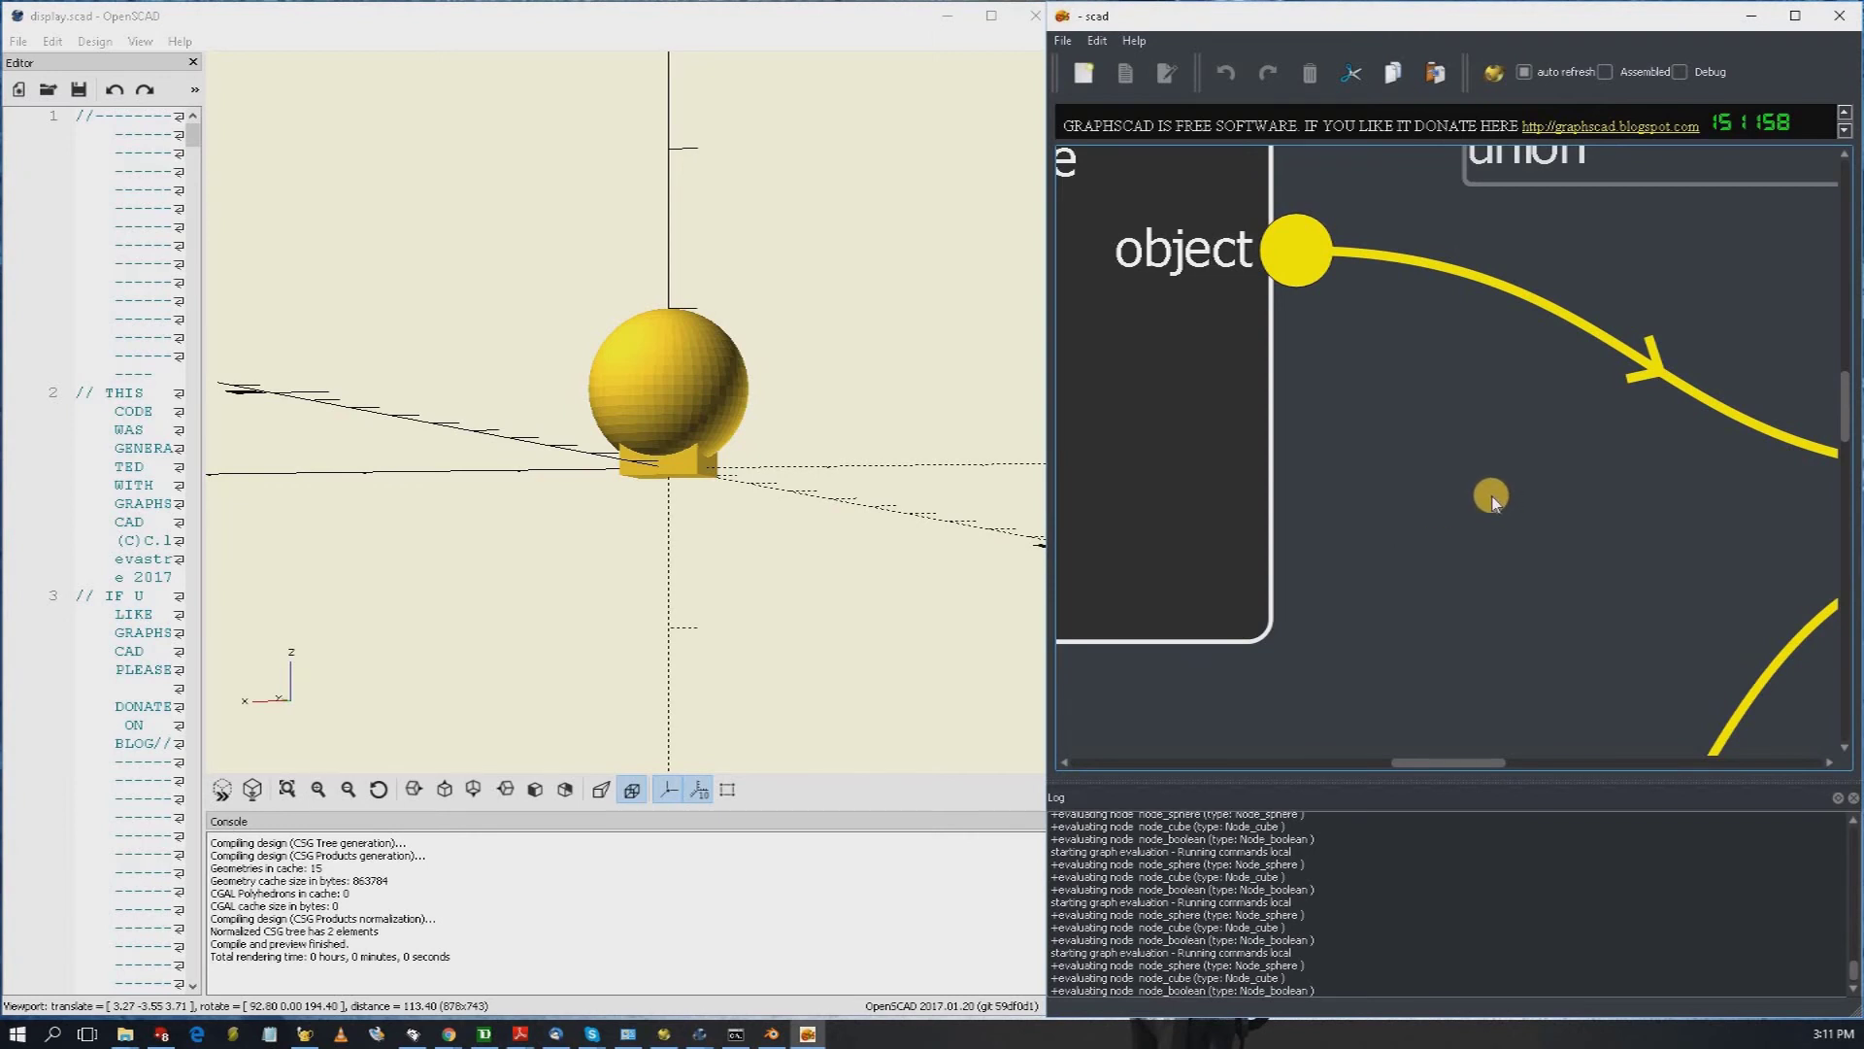
{"action": "scroll", "coordinate": [1492, 497], "scroll_direction": "down", "scroll_amount": 5}
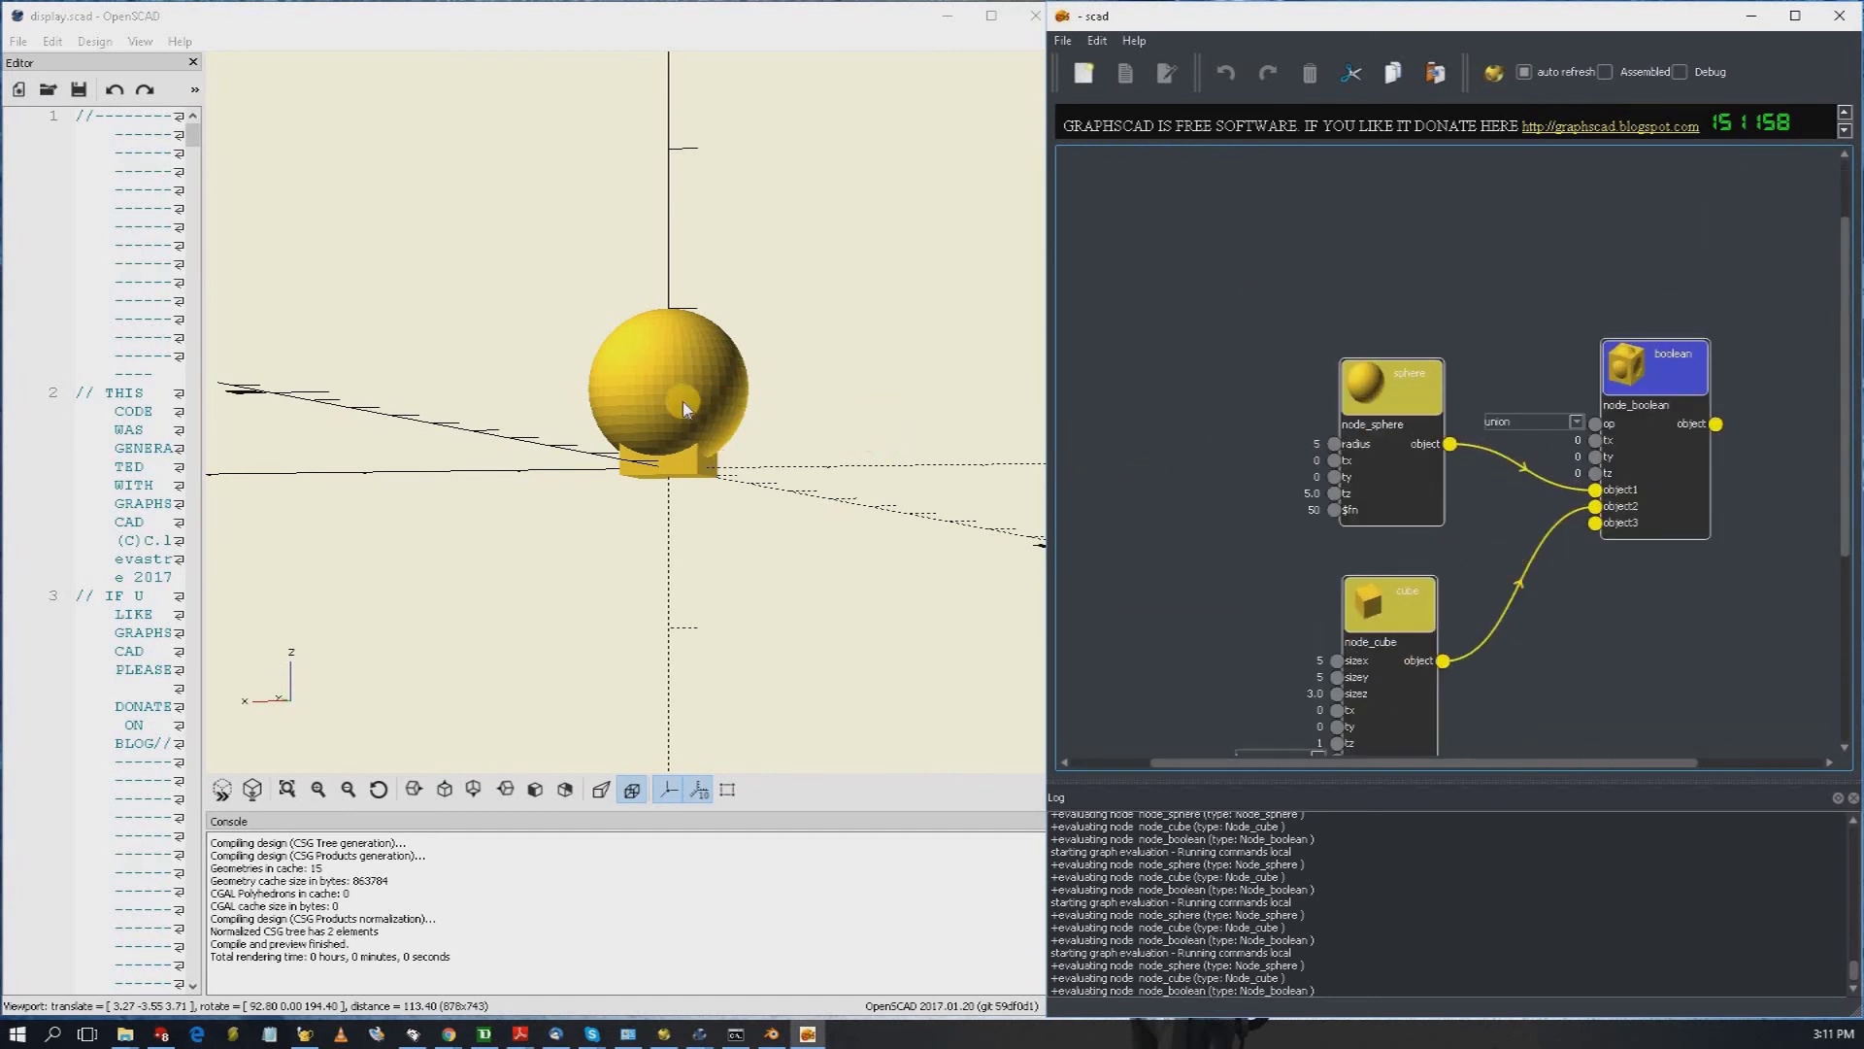
{"action": "left_click_drag", "start_coordinate": [1386, 375], "coordinate": [1389, 280]}
{"action": "left_click_drag", "start_coordinate": [1420, 589], "coordinate": [1428, 465]}
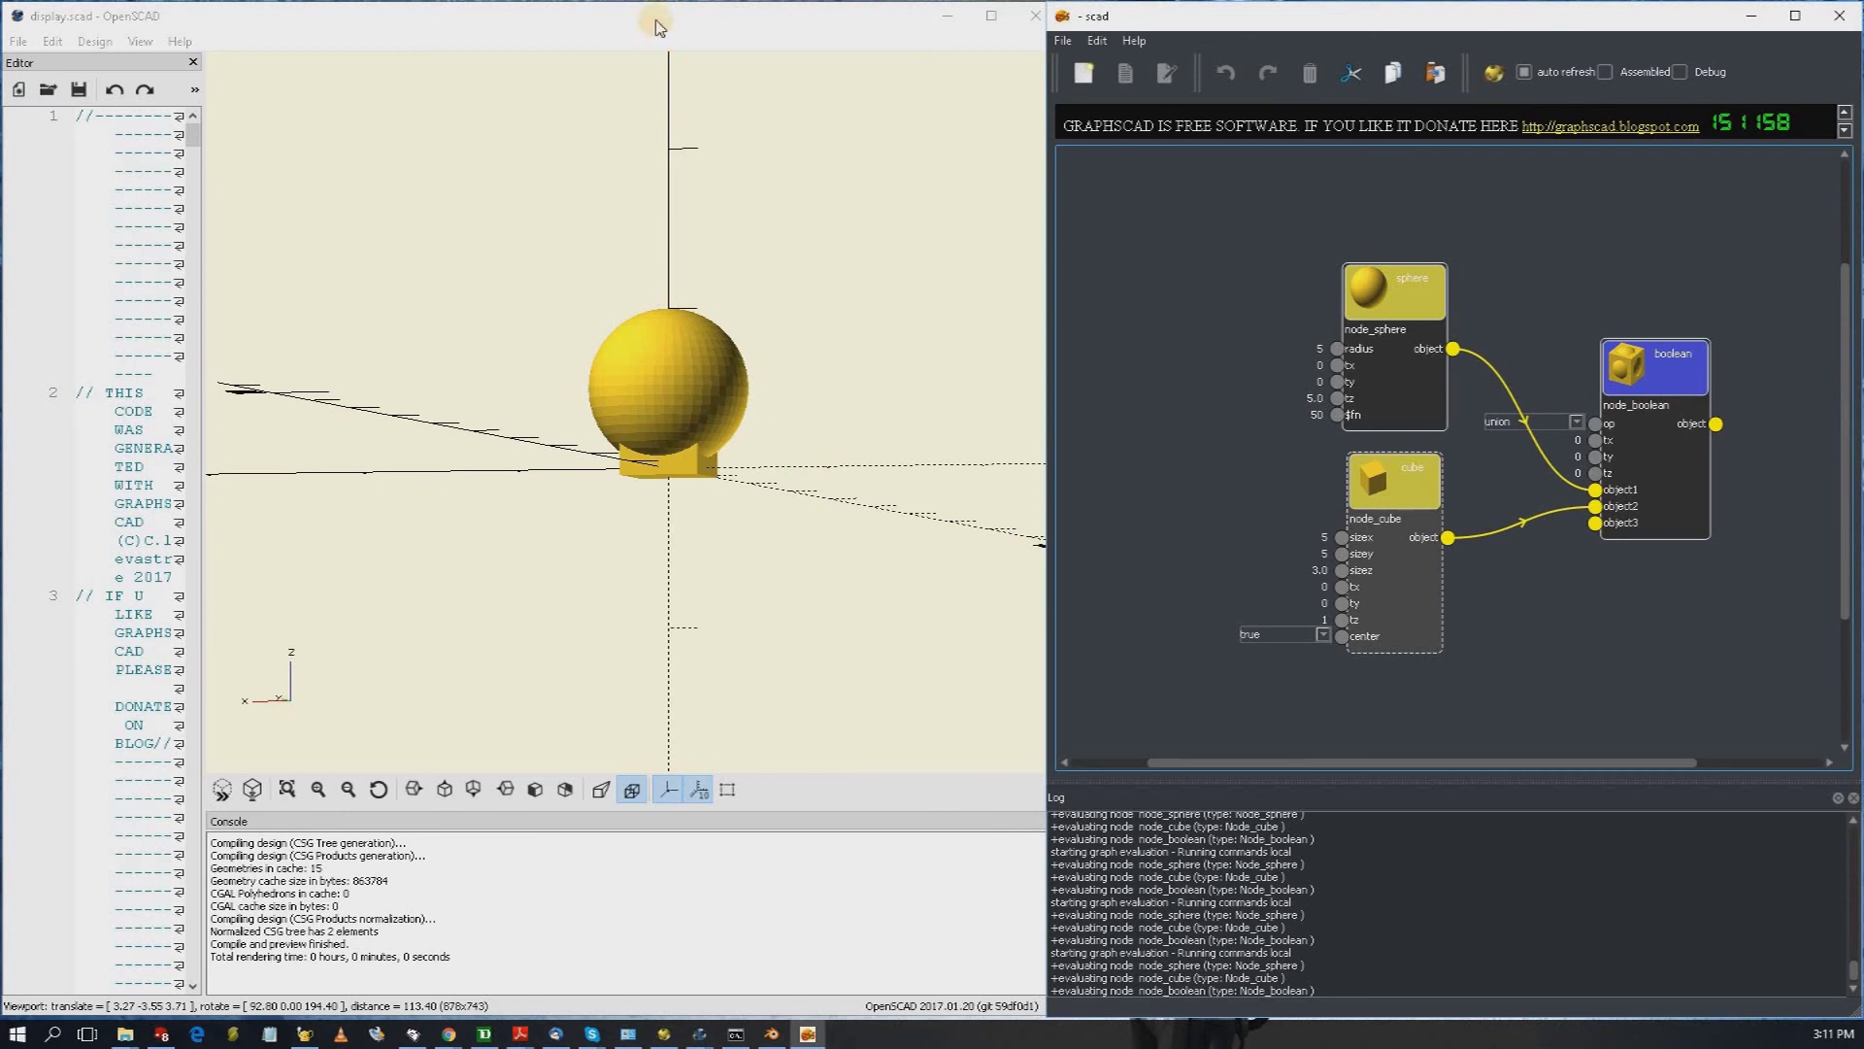
Step: Switch to OpenSCAD, run a full Render of the union model, and inspect it up close
{"action": "left_click", "coordinate": [504, 163]}
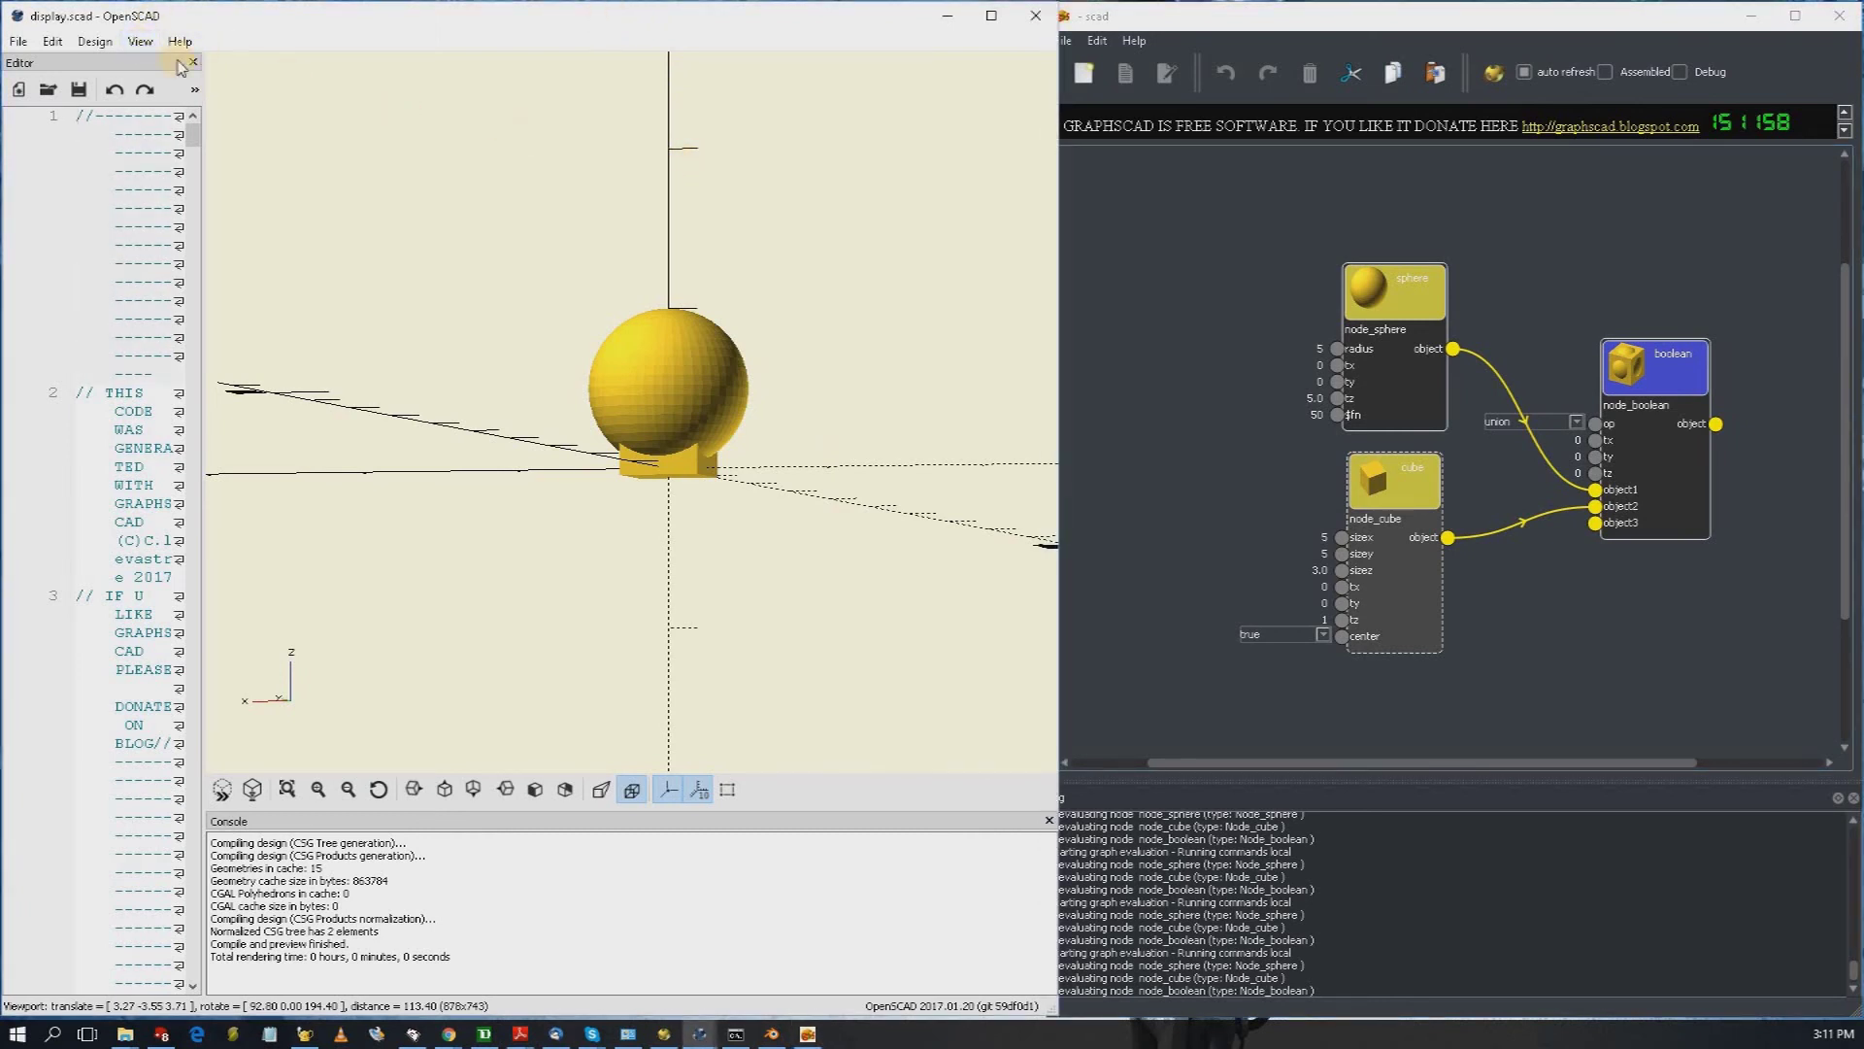
{"action": "left_click", "coordinate": [105, 44]}
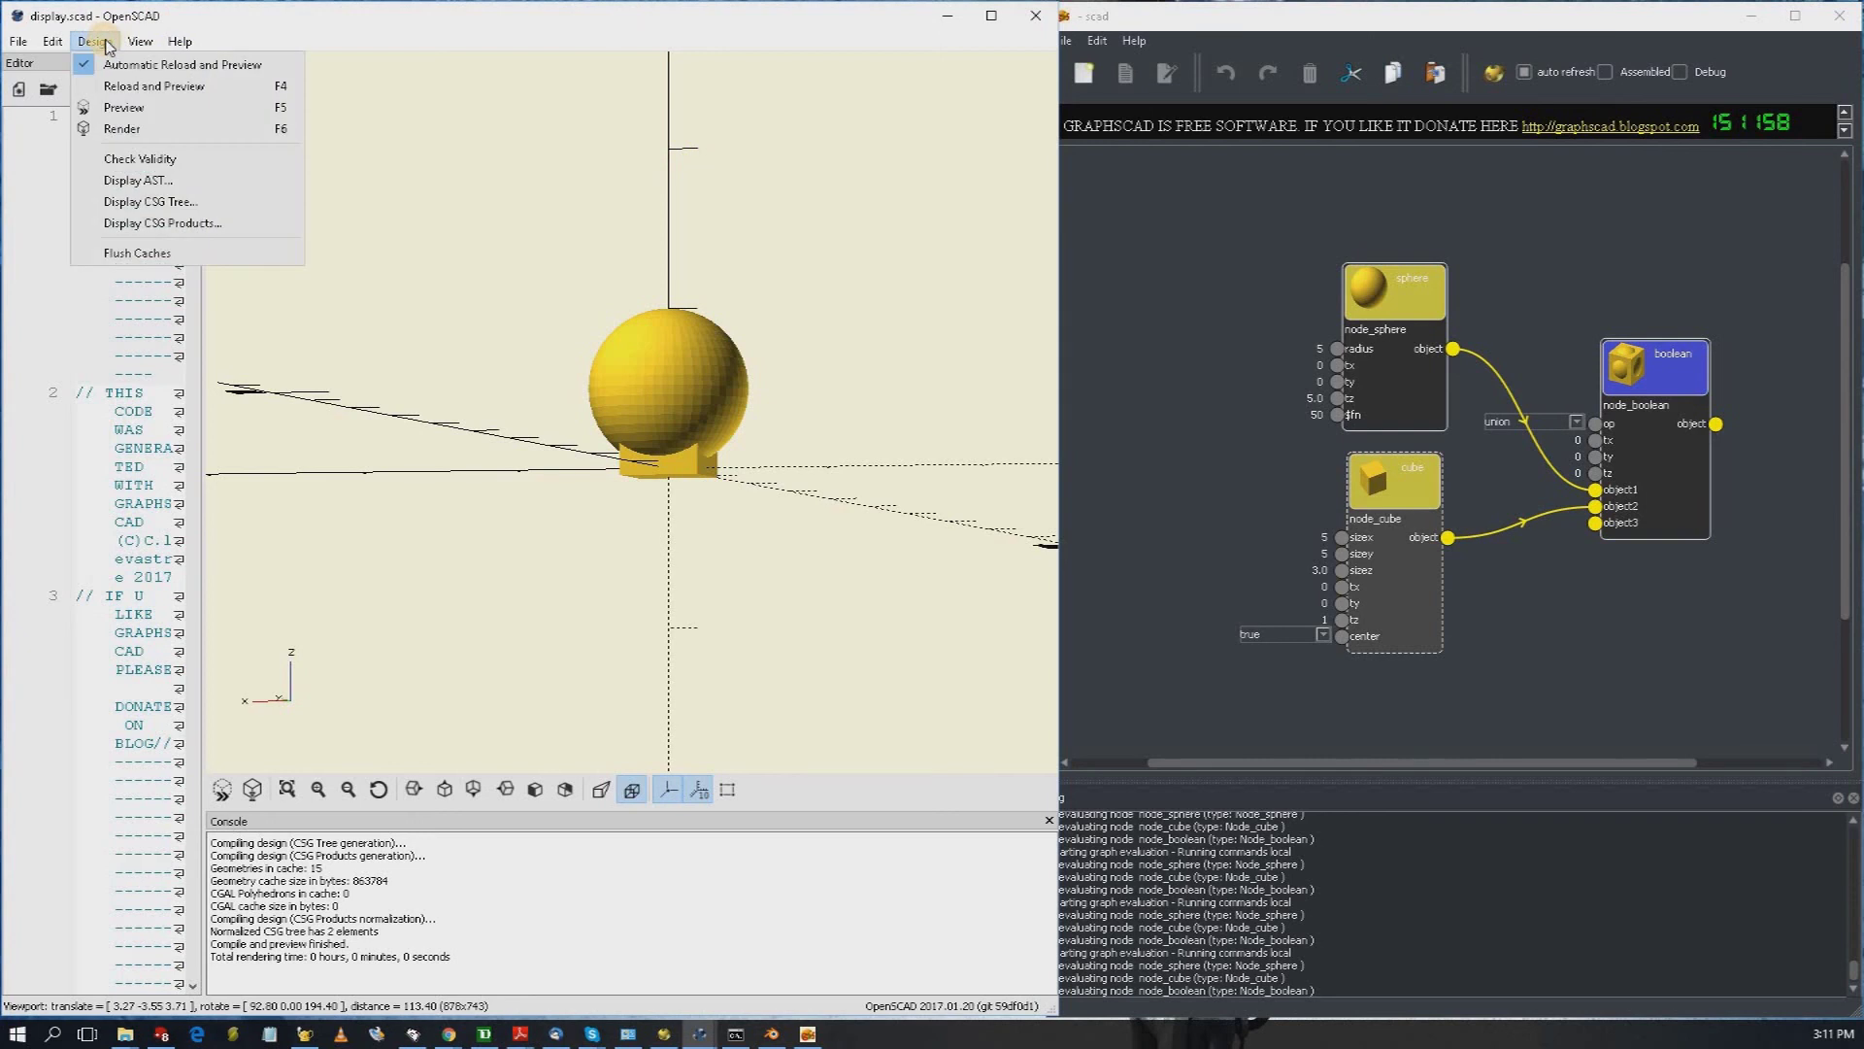
{"action": "left_click", "coordinate": [122, 128]}
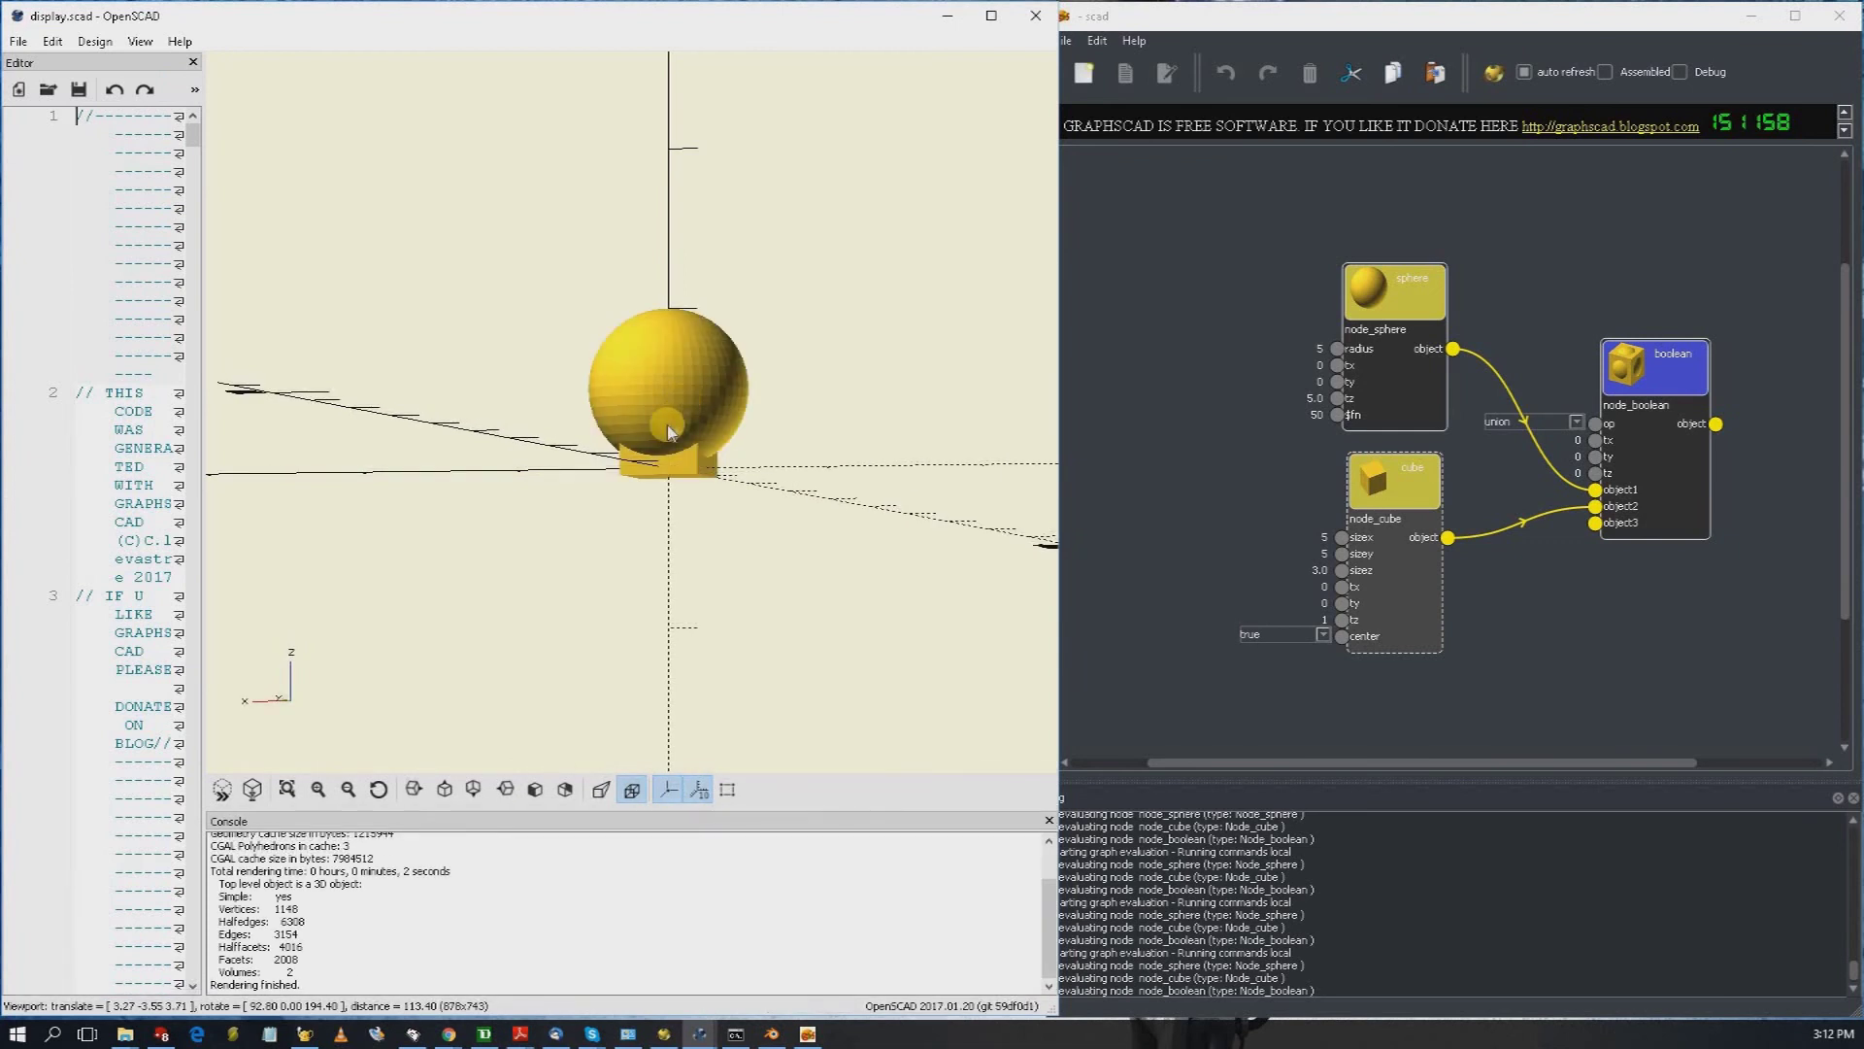
{"action": "scroll", "coordinate": [682, 406], "scroll_direction": "up", "scroll_amount": 8}
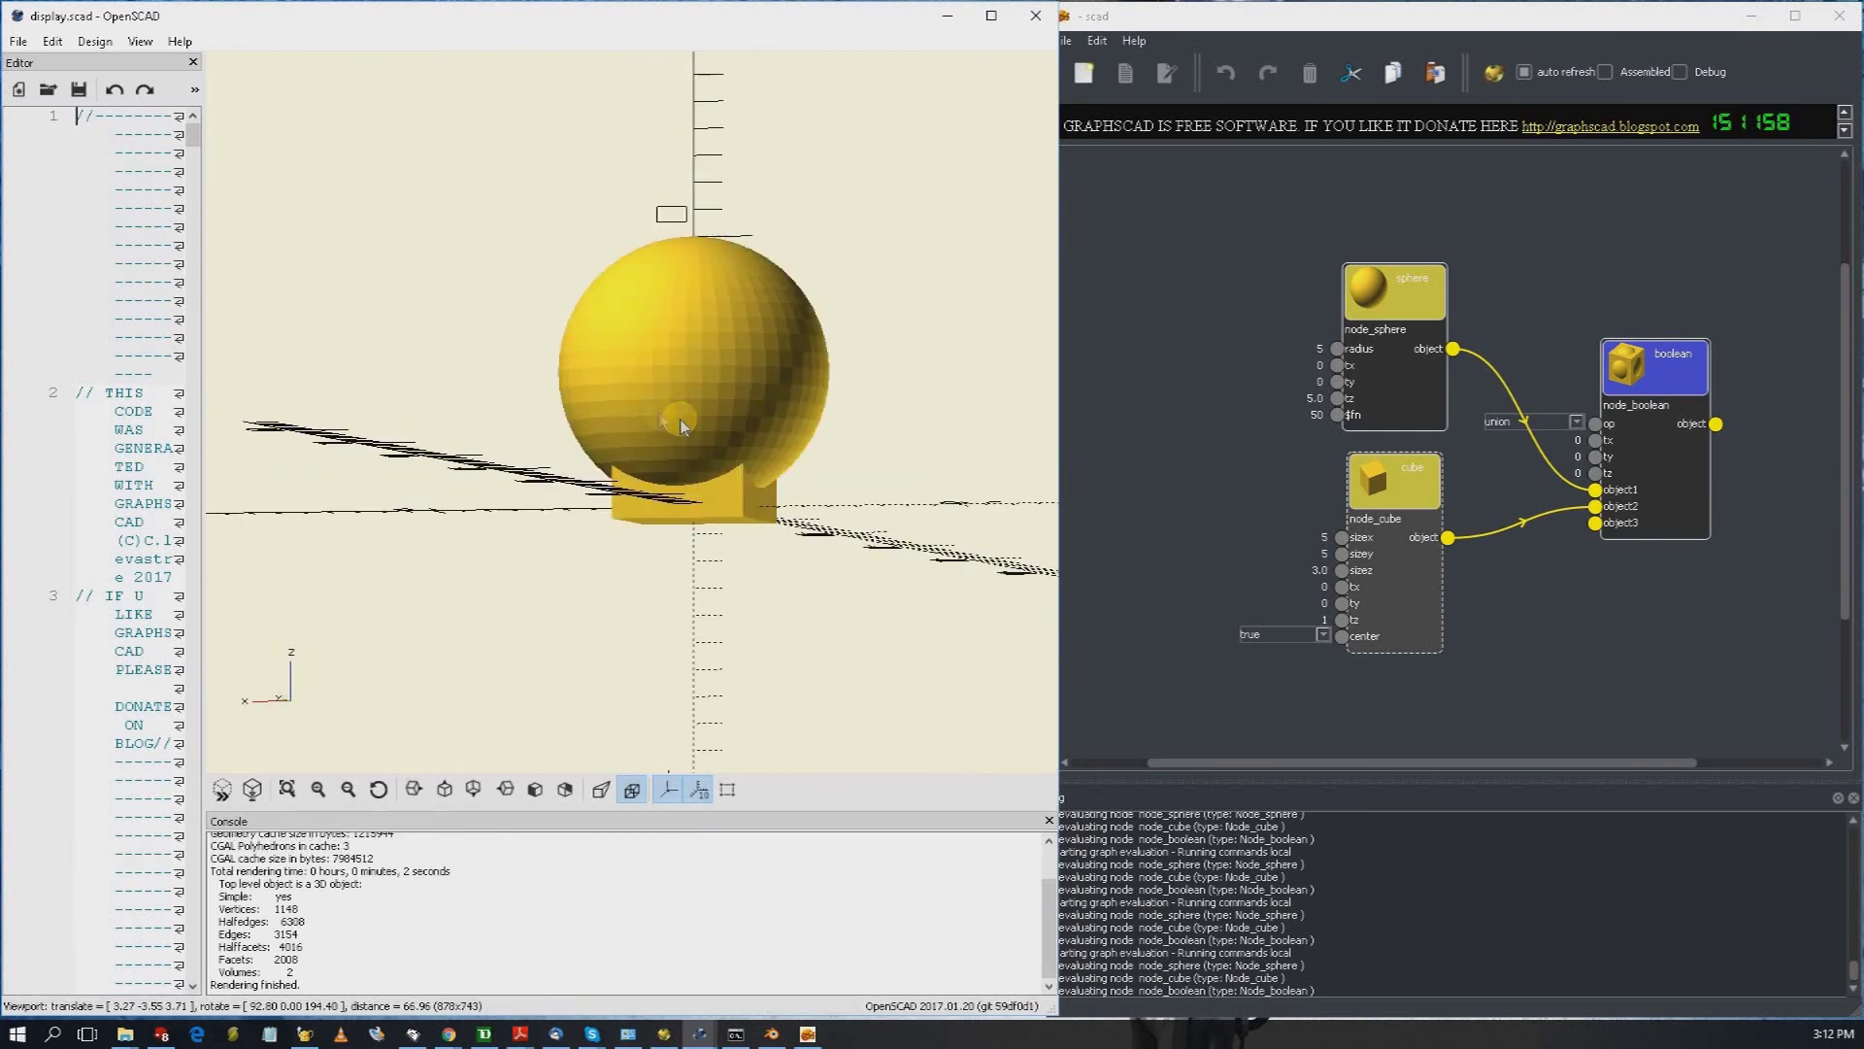
Step: Open the STL export dialog for the rendered model, and dismiss it without saving a file
{"action": "left_click", "coordinate": [19, 41]}
{"action": "left_click", "coordinate": [112, 235]}
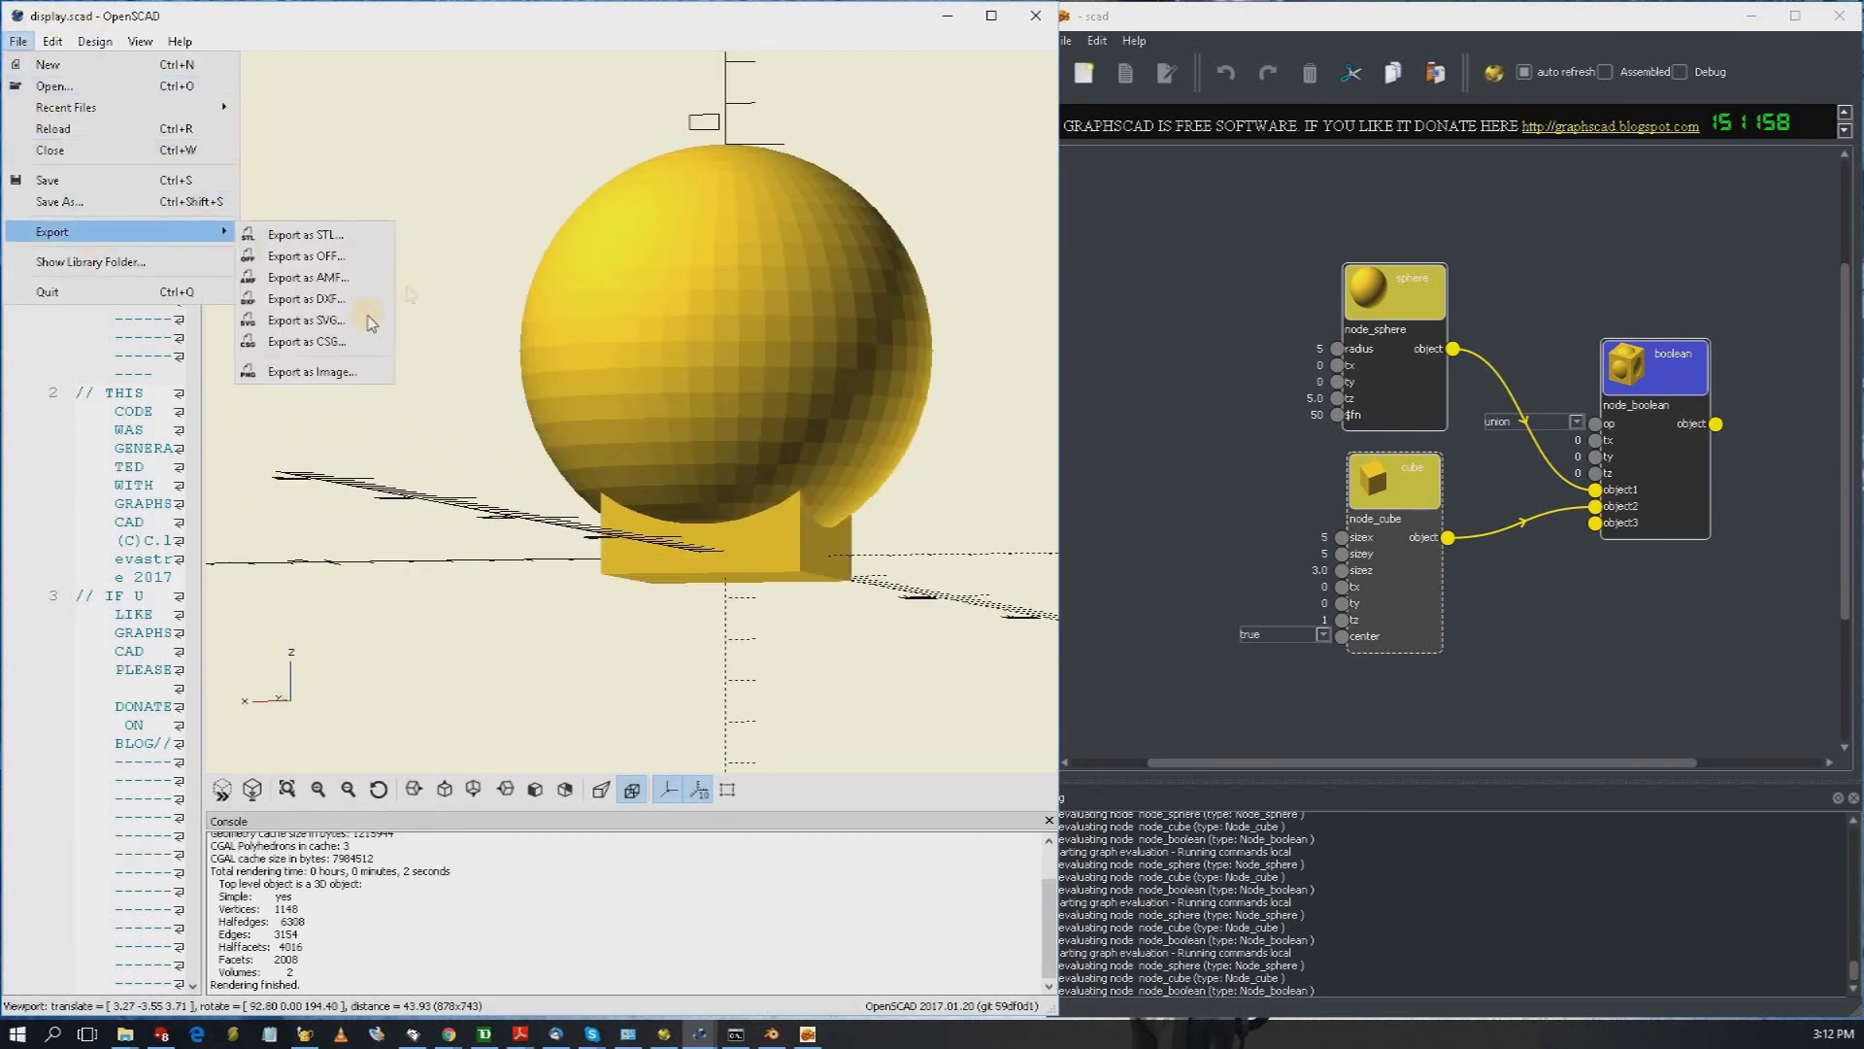
{"action": "left_click", "coordinate": [366, 237]}
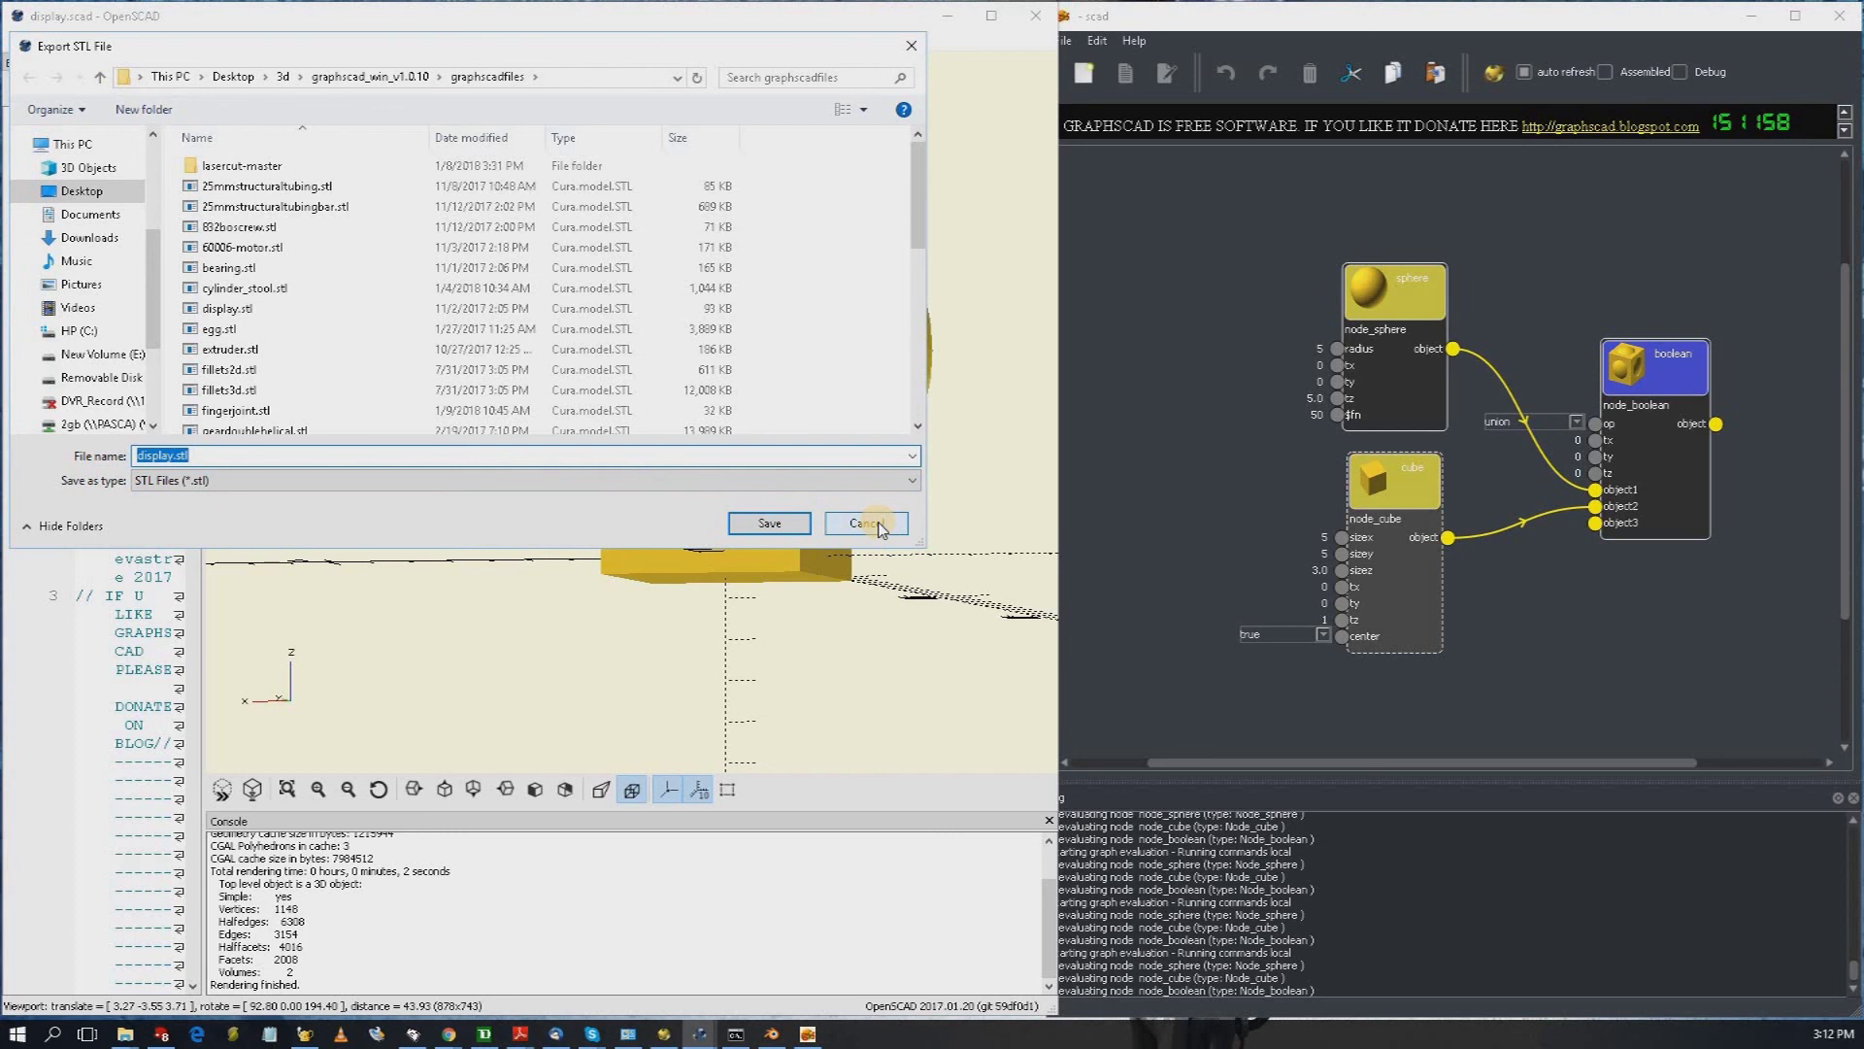
{"action": "left_click", "coordinate": [867, 523]}
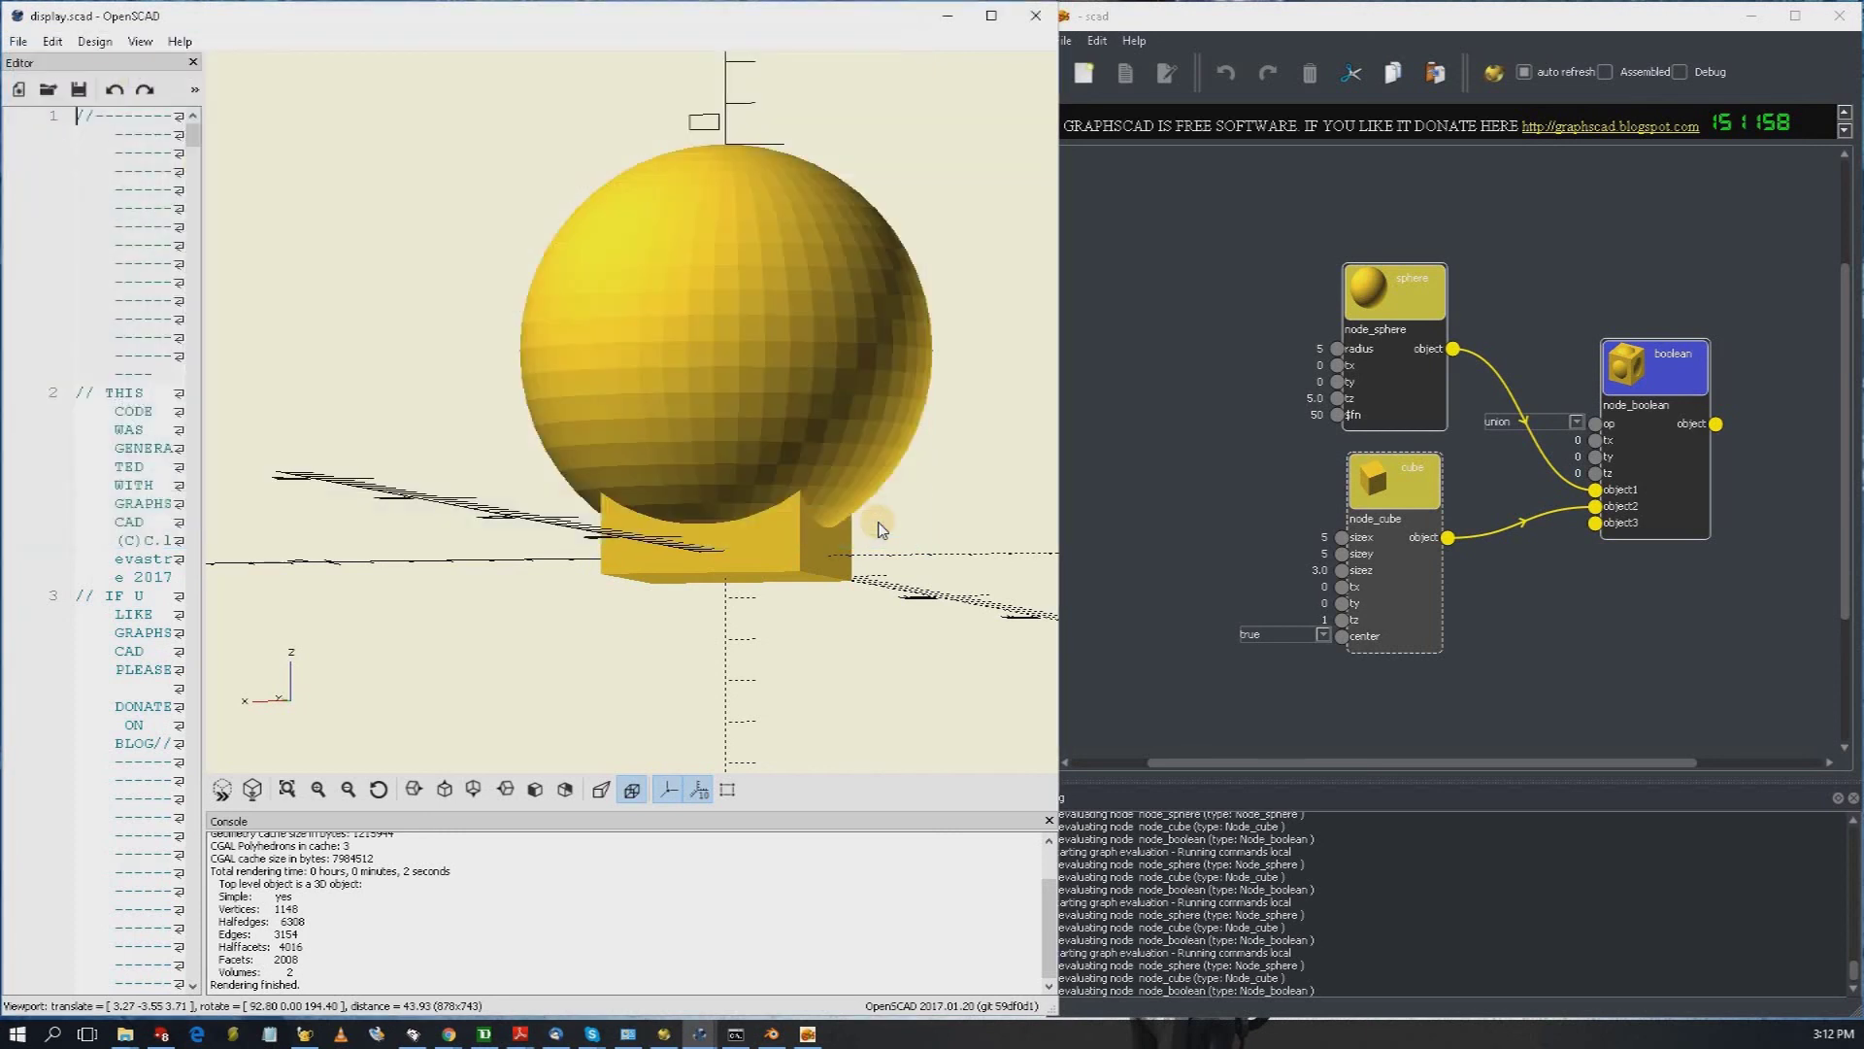